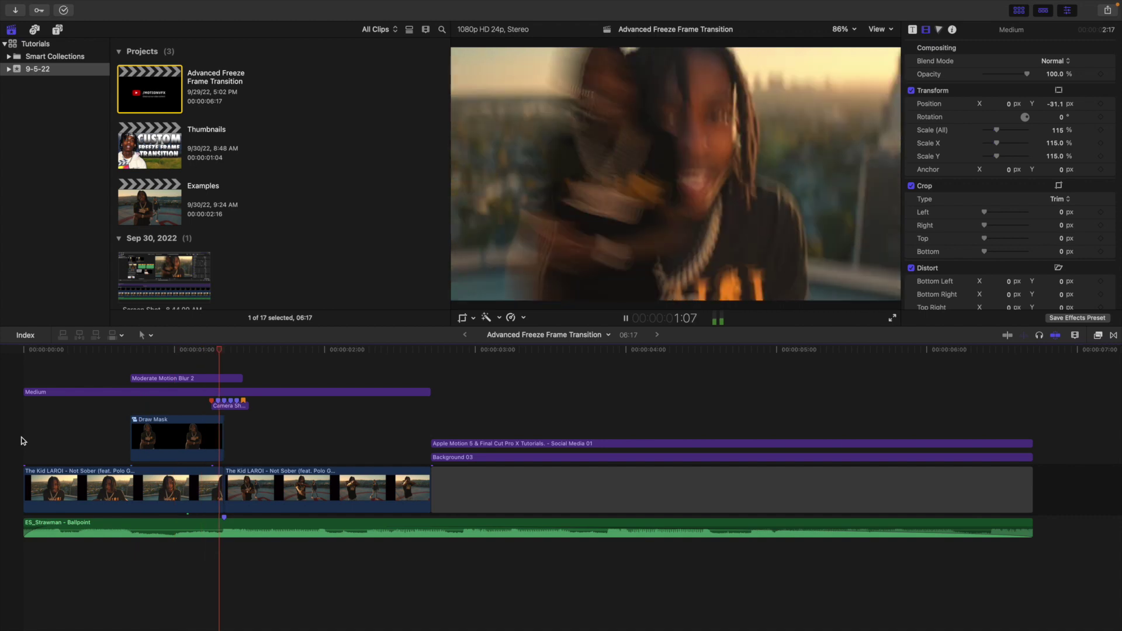
Step: Play the finished Advanced Freeze Frame Transition project repeatedly from its start to review the transition
key(Home)
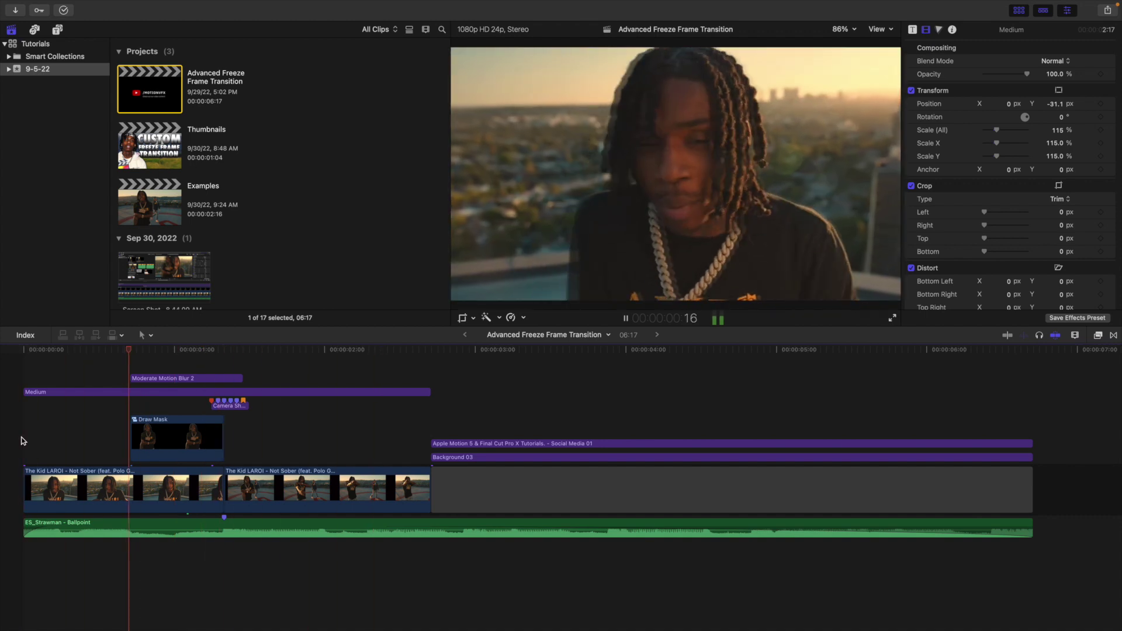
key(Home)
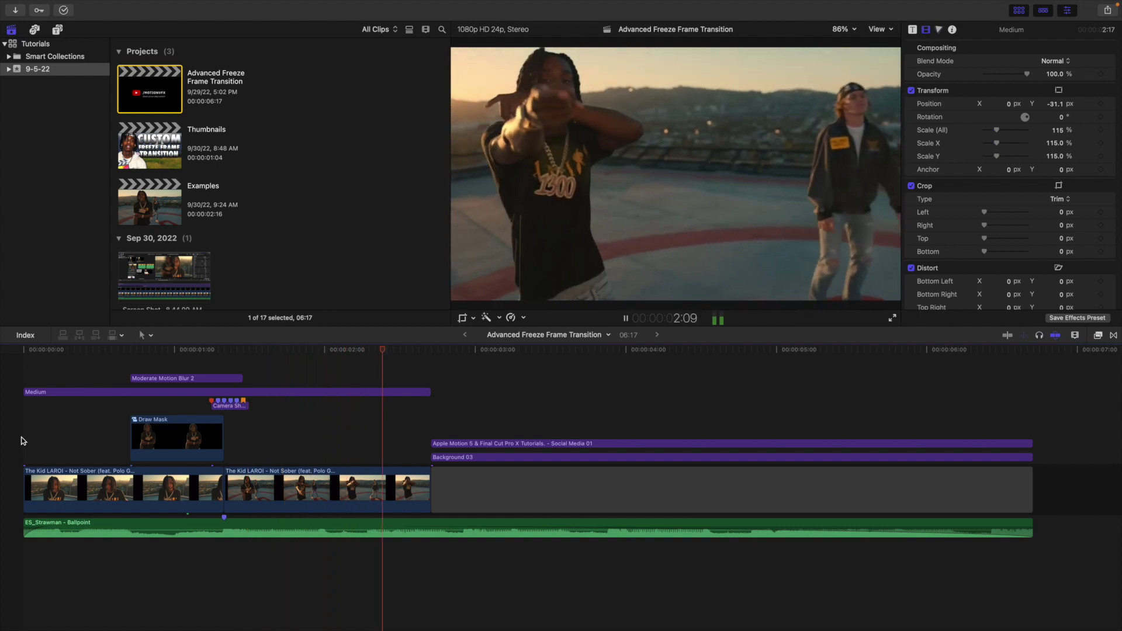
key(Home)
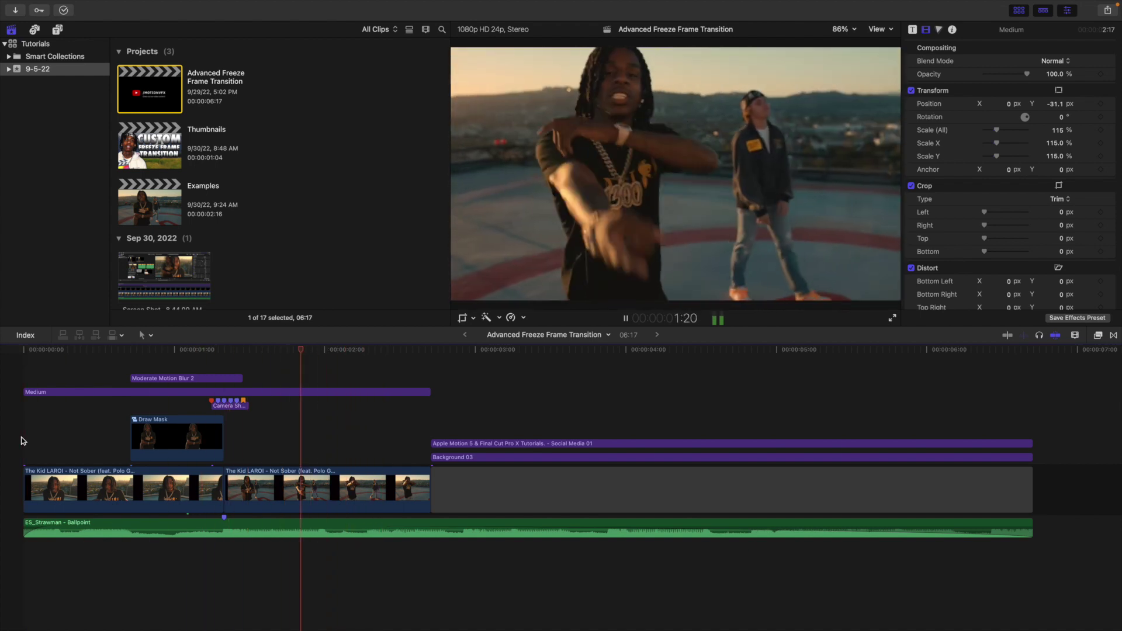
key(Home)
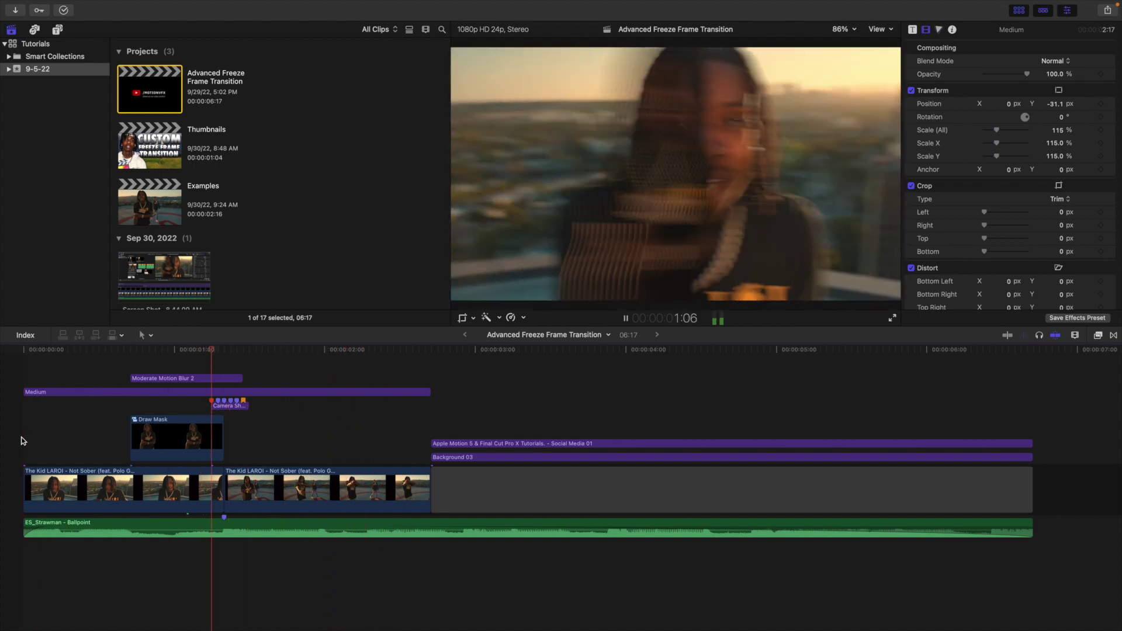
key(Home)
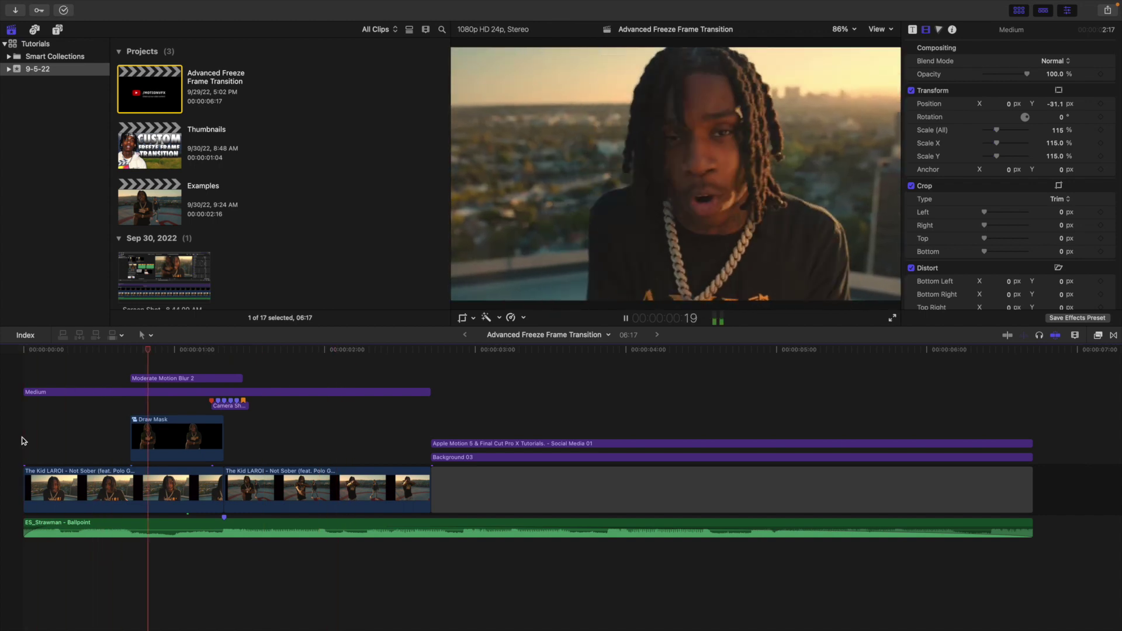
key(Home)
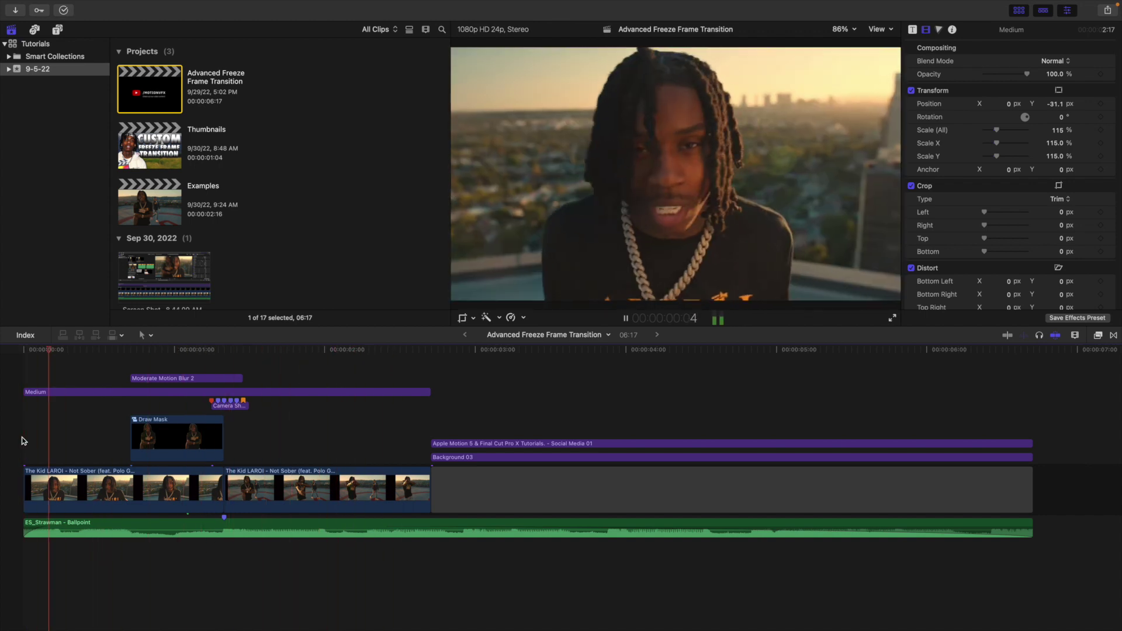
key(space)
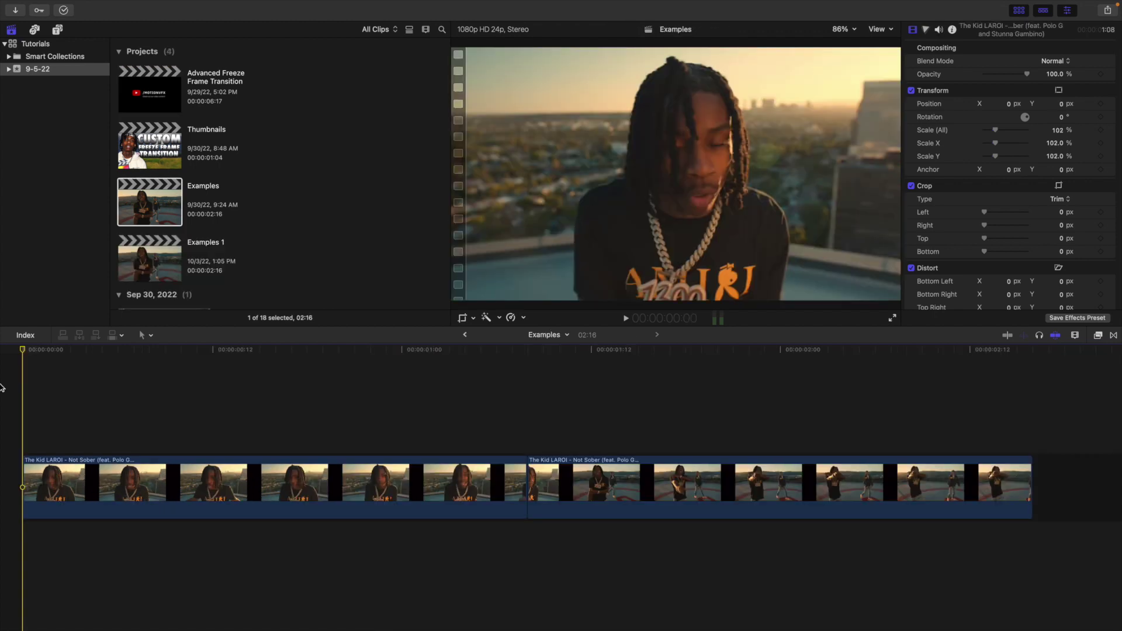
Step: Play the Examples project and insert a freeze frame of the second clip's opening image at the cut between the two clips
key(space)
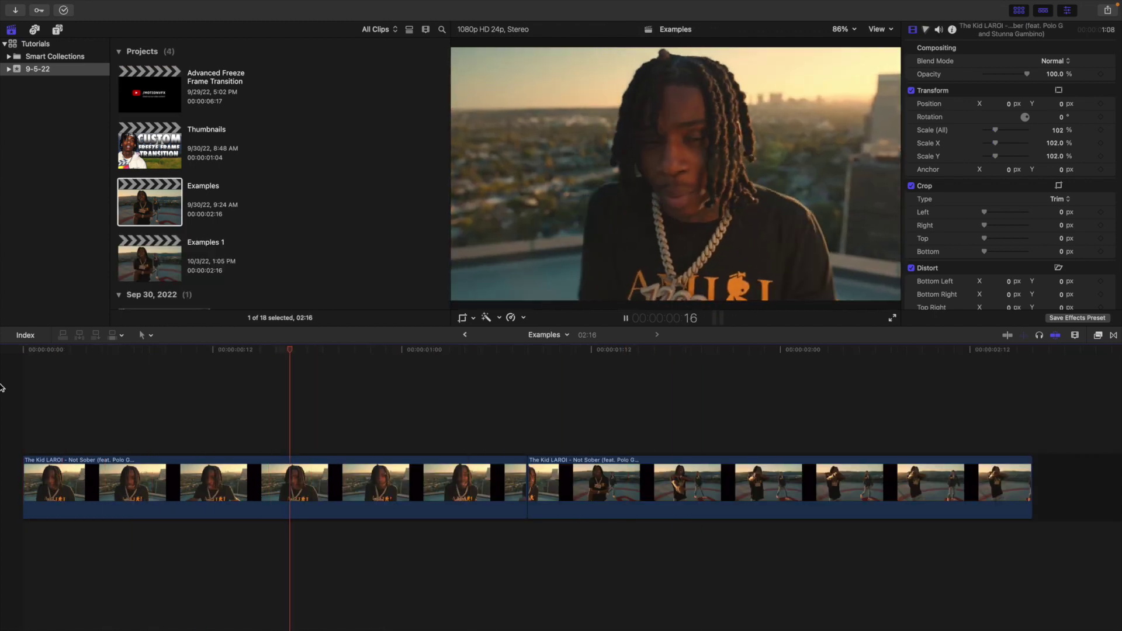
key(space)
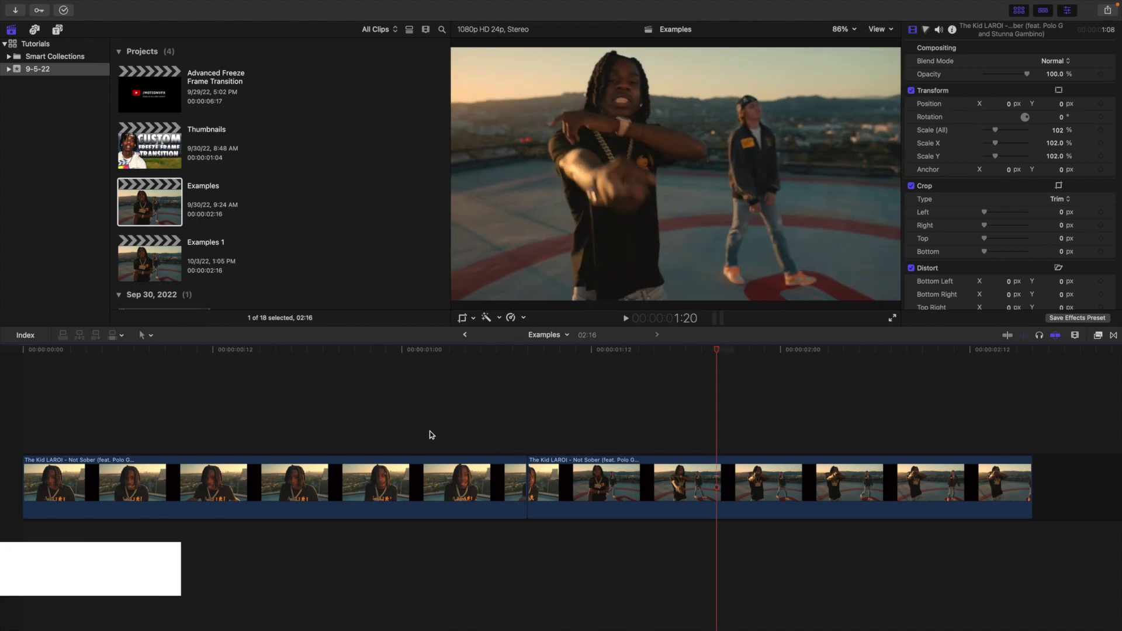
click(532, 442)
click(561, 476)
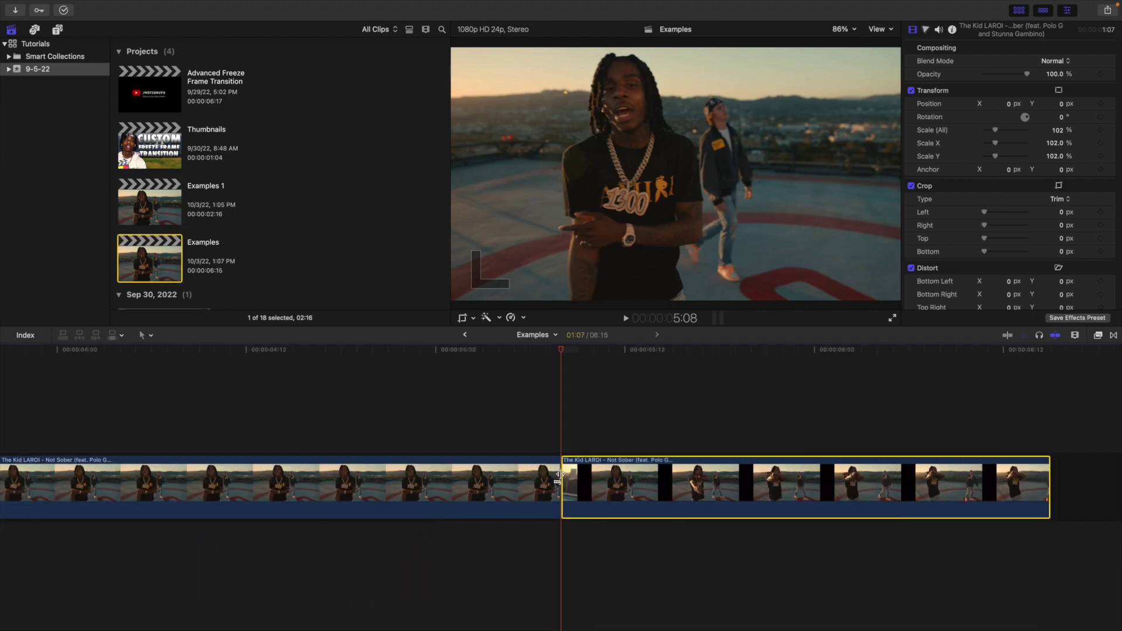
key(shift+z)
Step: Play the Examples sequence from its start into the inserted freeze frame to check it
click(3, 443)
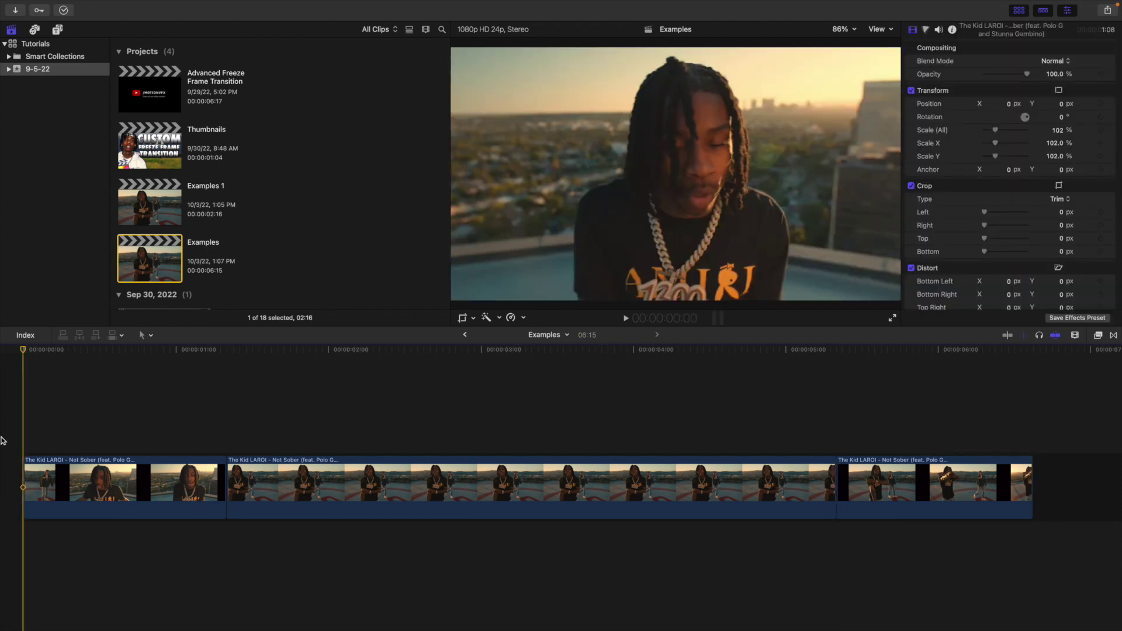
key(space)
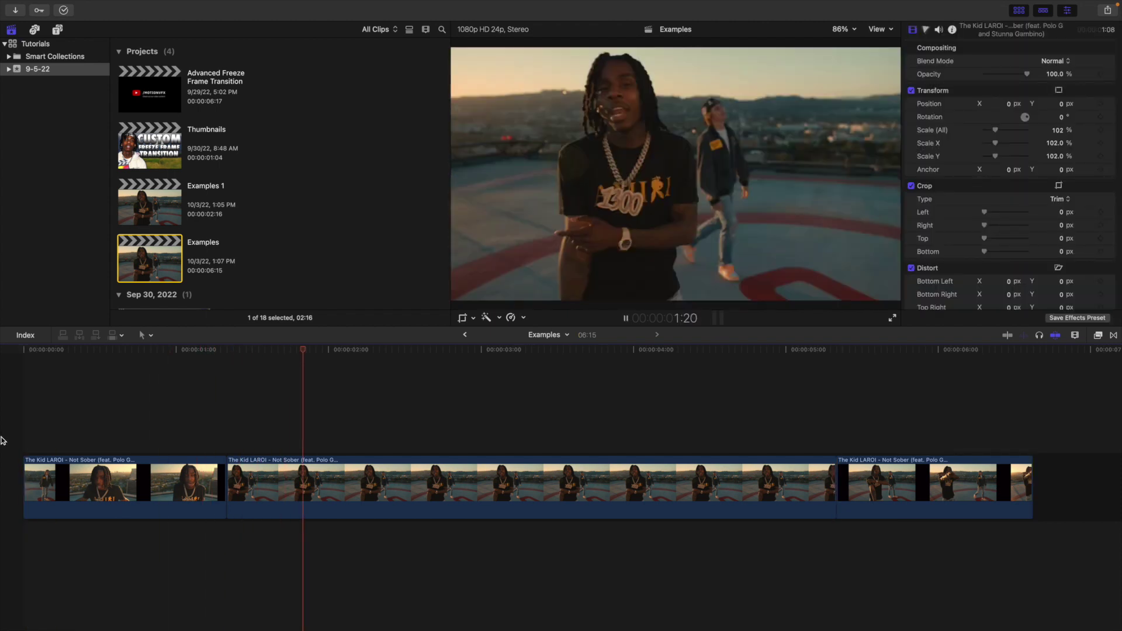
key(space)
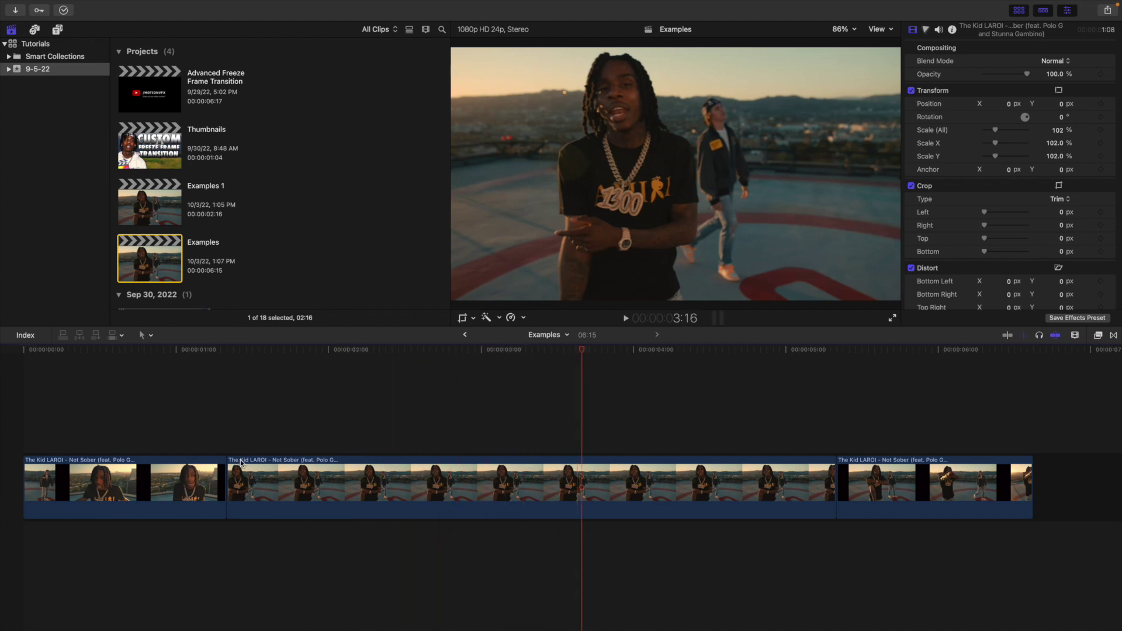
Step: Set the freeze frame clip's duration to 15 frames
click(364, 484)
key(ctrl+d)
text(15)
key(Return)
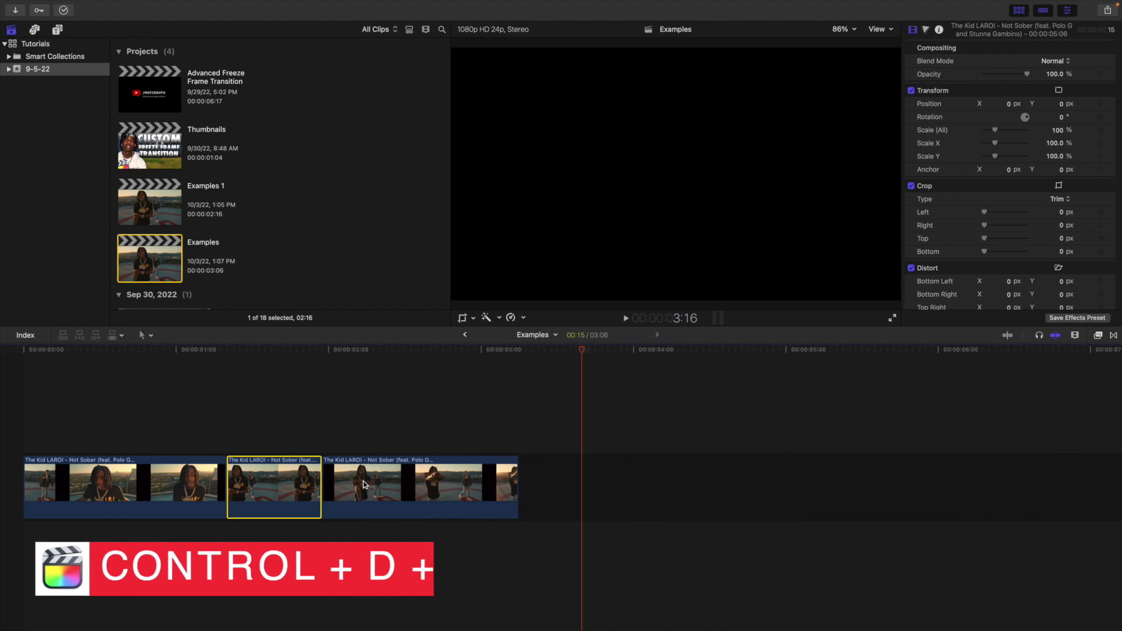
Step: Move the freeze frame above the first clip as a connected clip, with its end aligned to the cut
key(shift+z)
drag(534, 494, 345, 418)
click(75, 413)
Step: Play the sequence repeatedly from its start to review the timing of the connected freeze frame
key(Home)
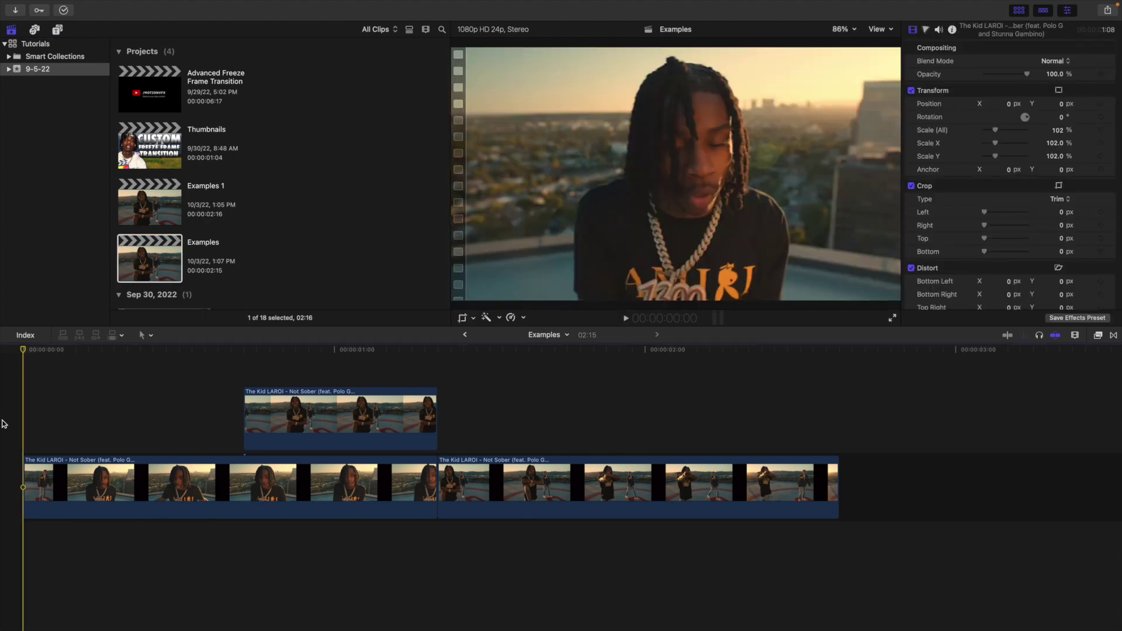
key(space)
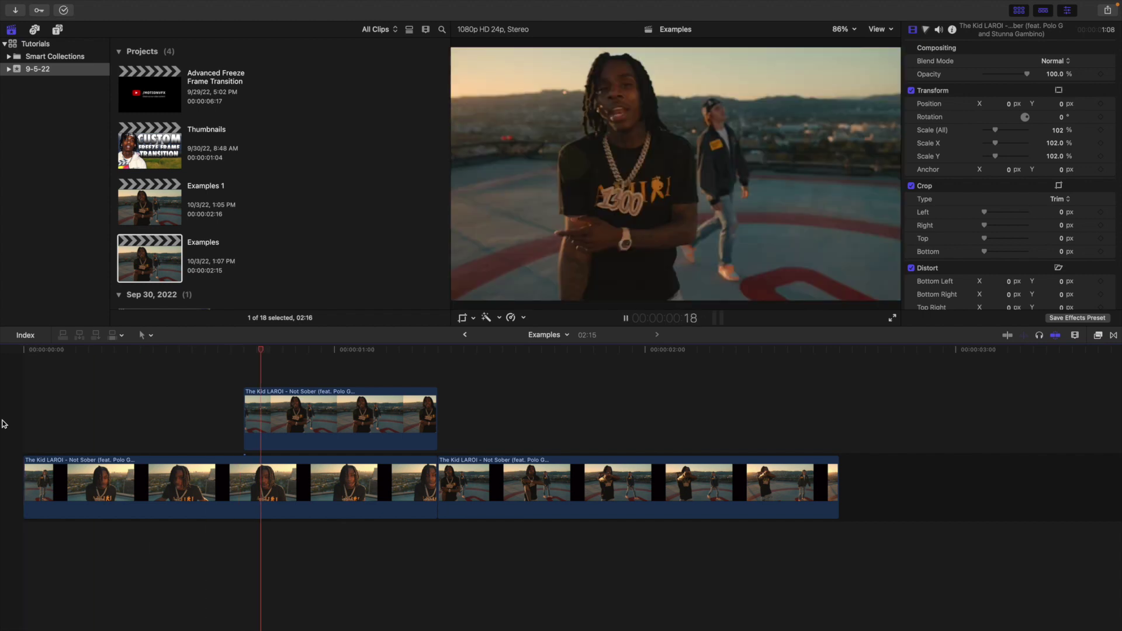
key(Home)
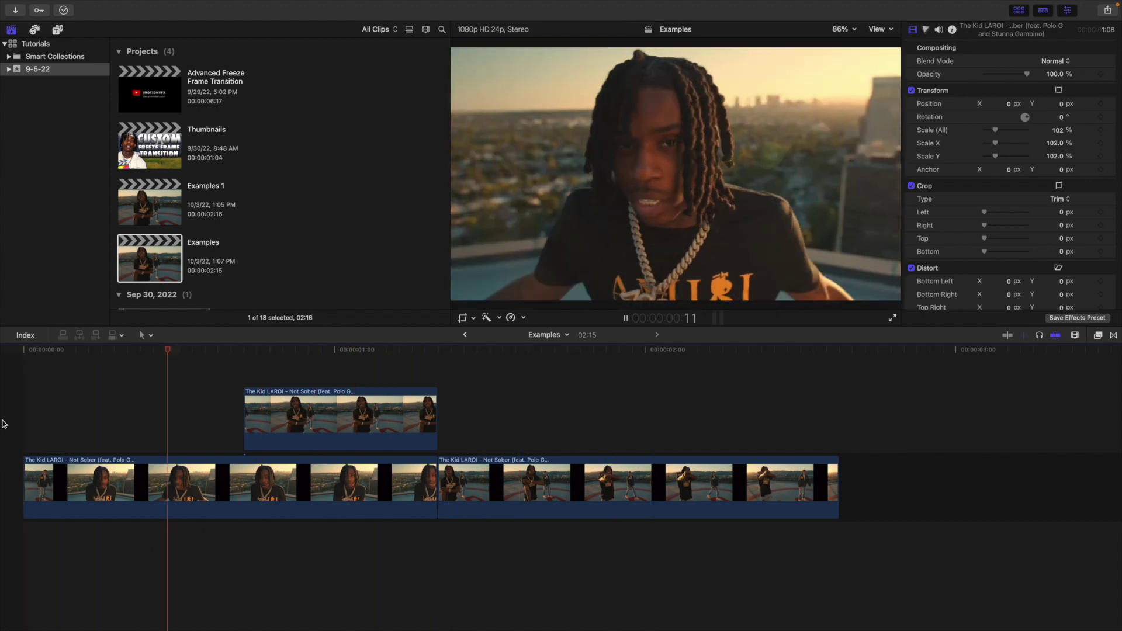
key(Home)
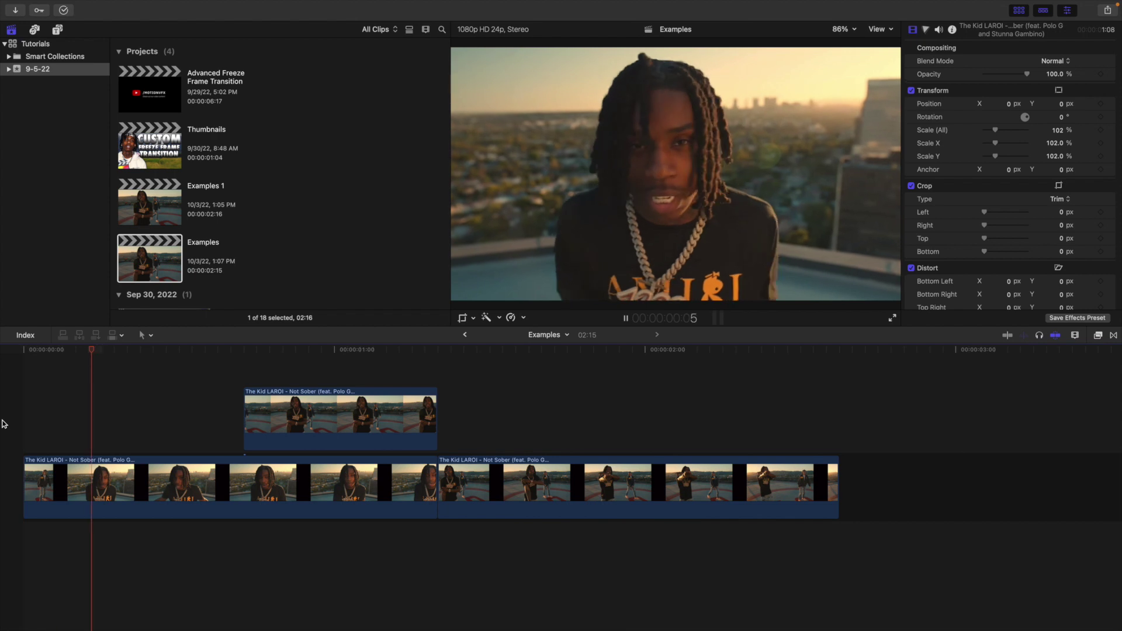
key(Home)
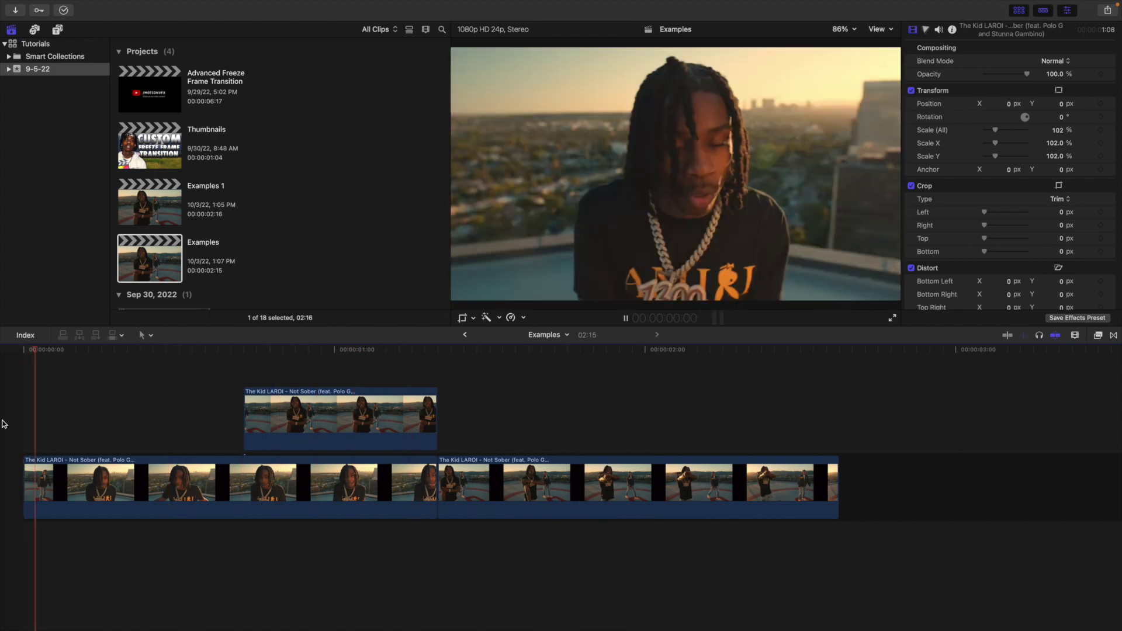
key(Home)
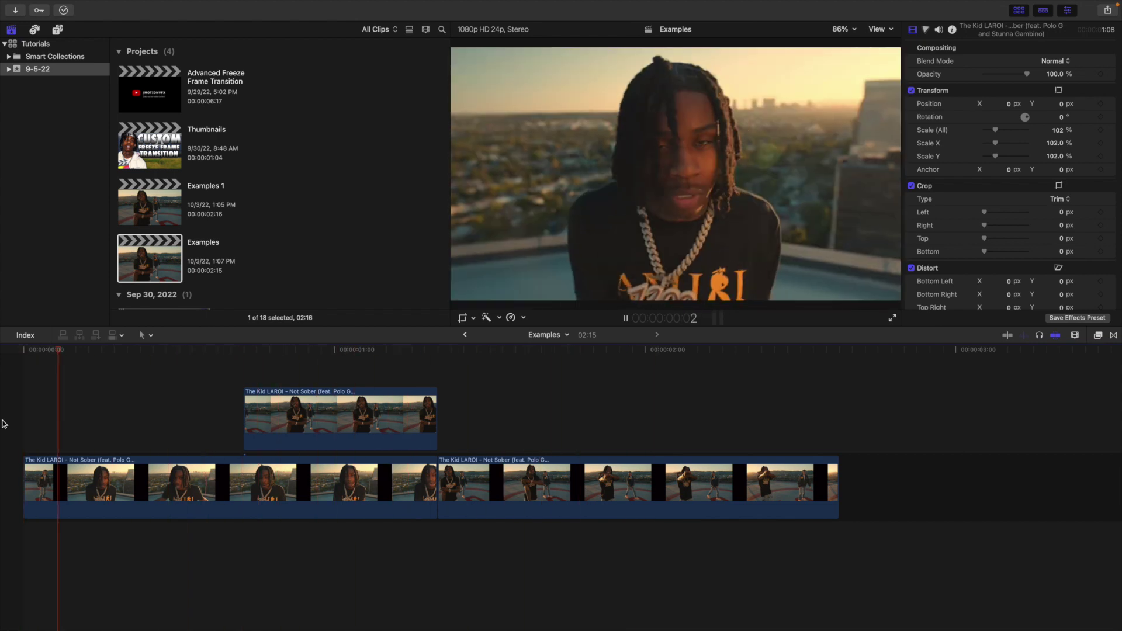
key(Home)
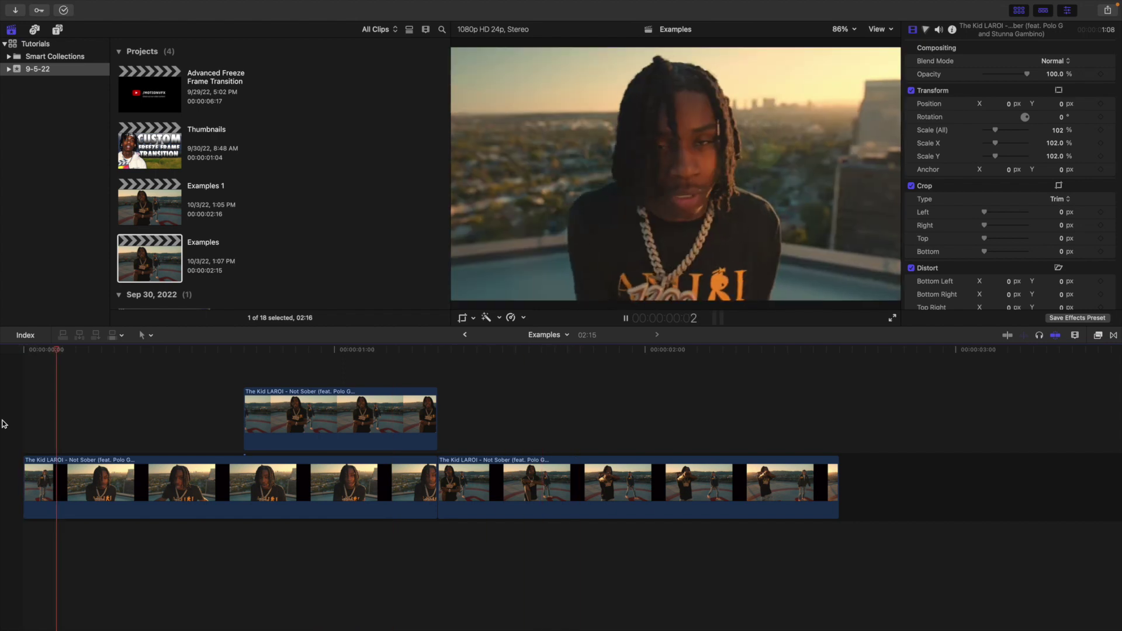
key(Home)
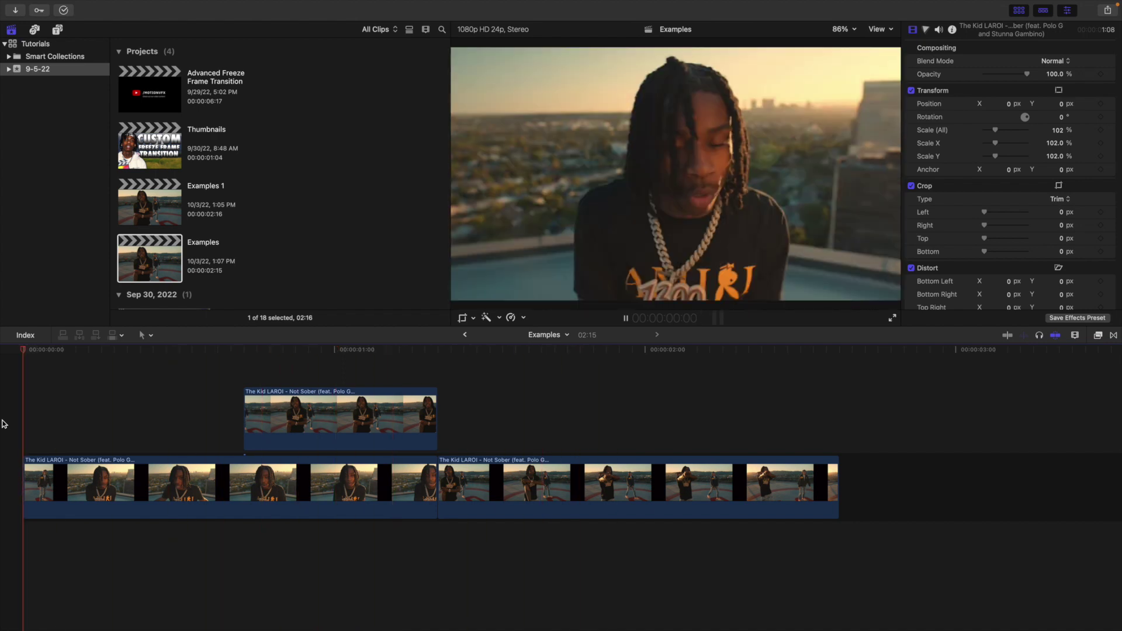
key(space)
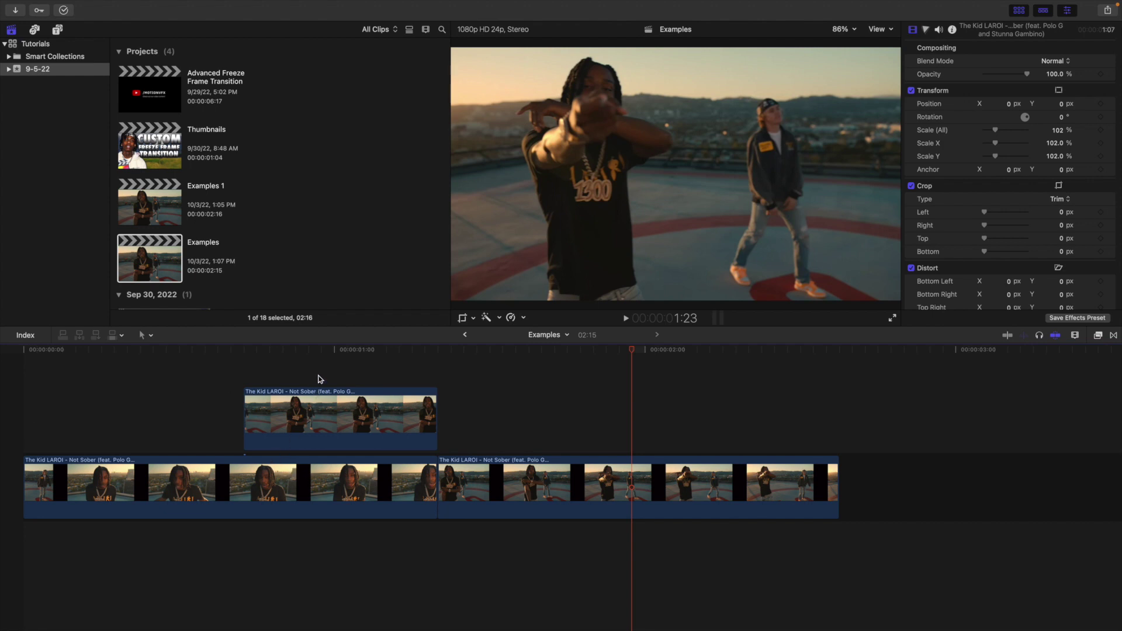
Step: Find the Draw Mask effect and apply it to the connected freeze frame clip
click(318, 379)
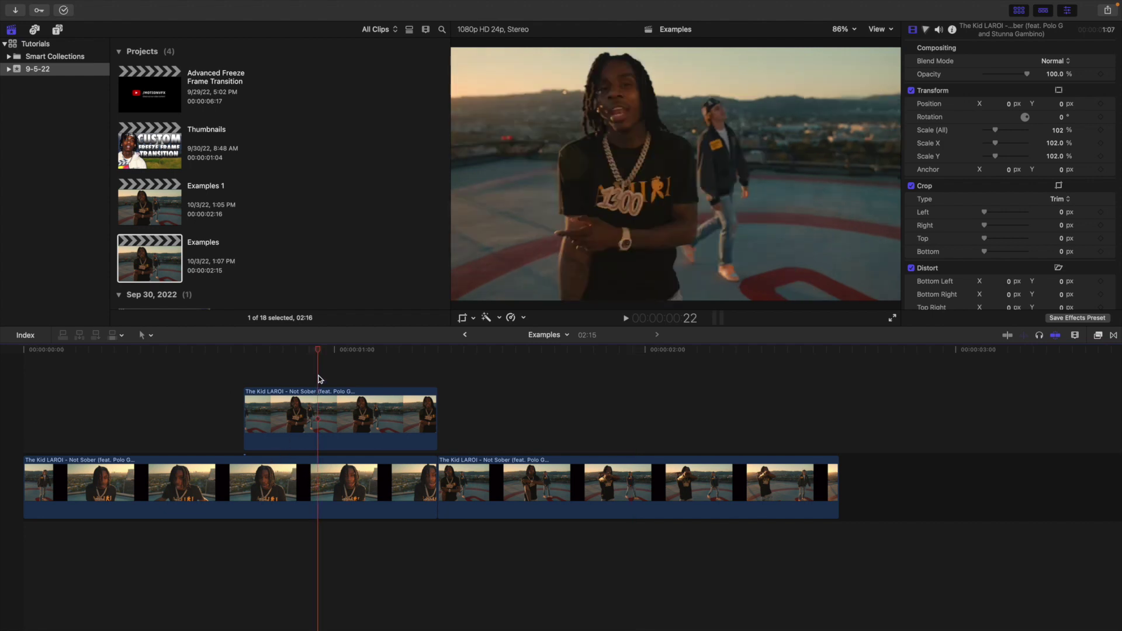
click(1099, 336)
click(935, 622)
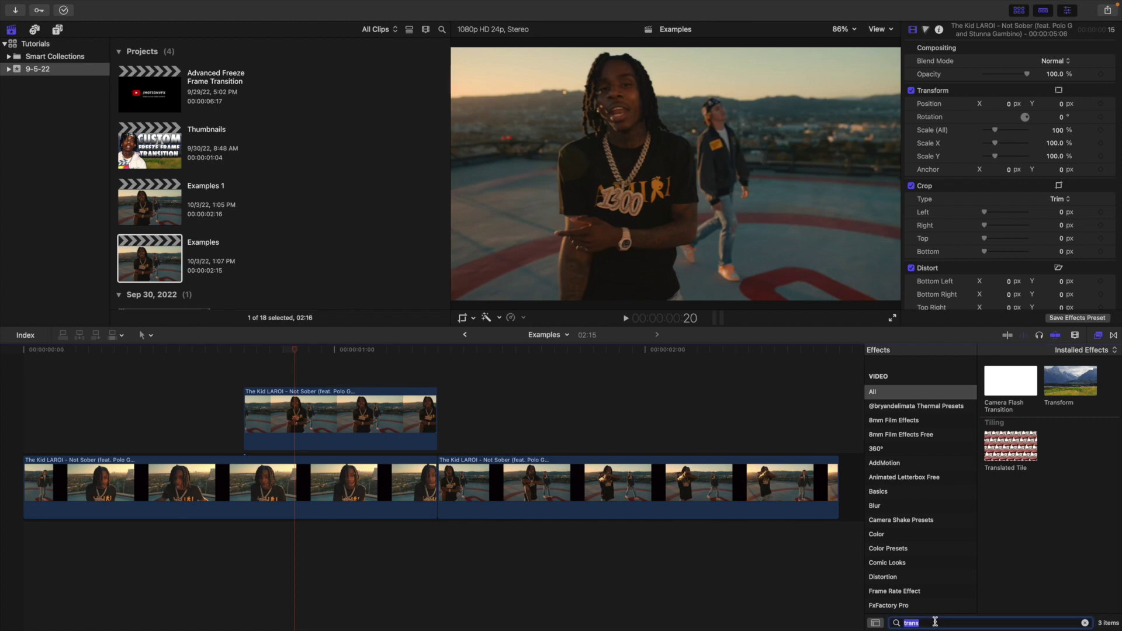
text(draw)
mouse_move(1023, 389)
mouse_down()
mouse_move(409, 388)
mouse_move(380, 412)
mouse_up()
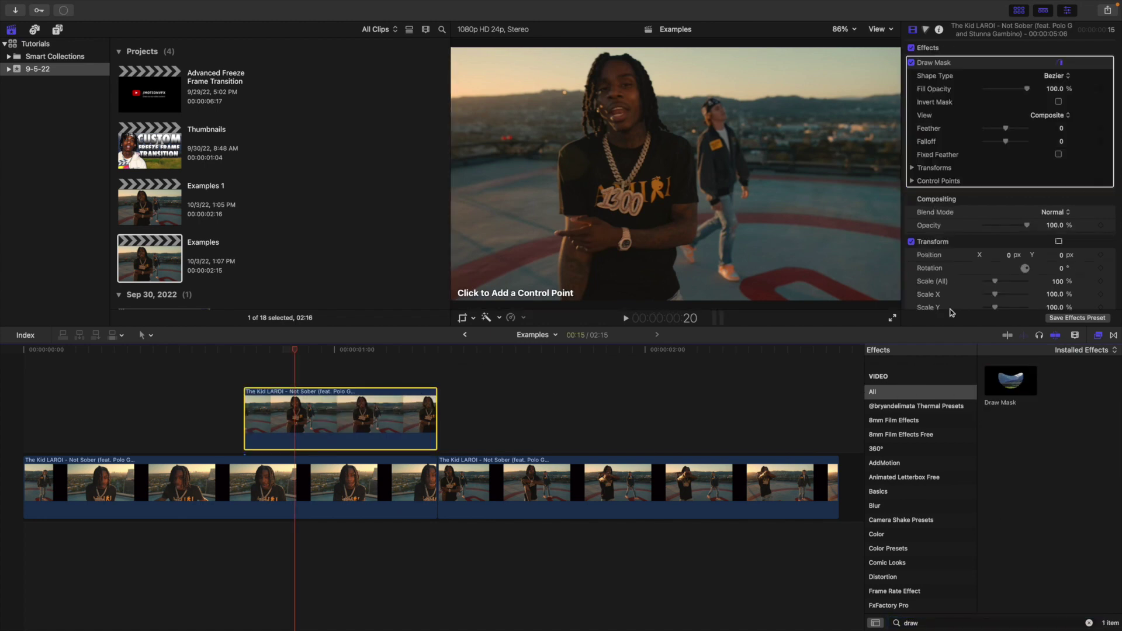
click(1097, 336)
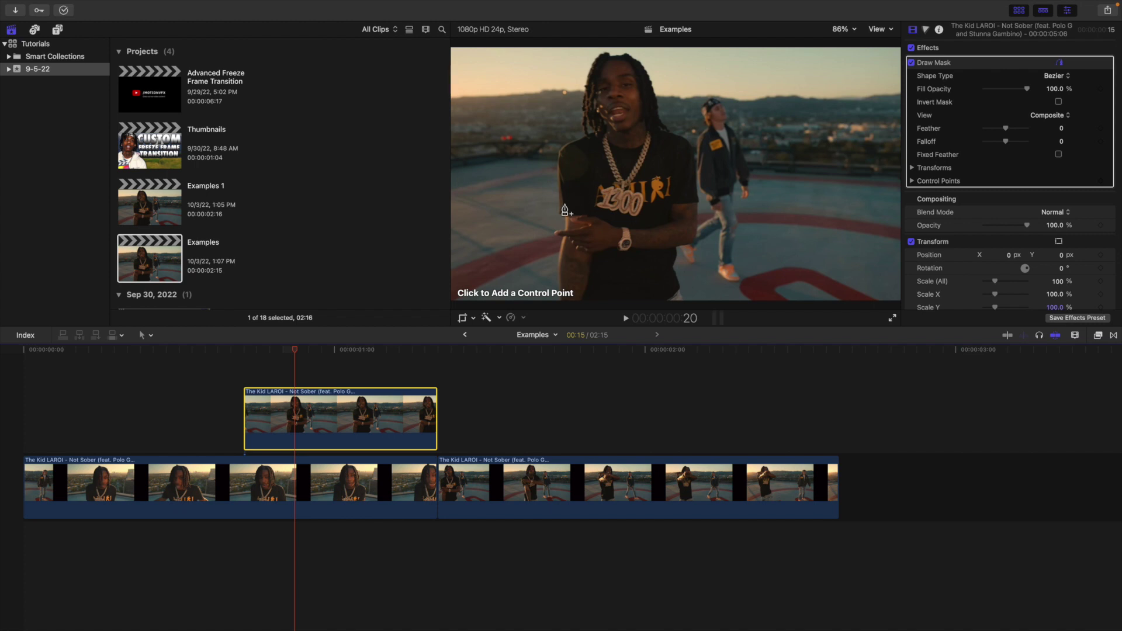
Step: Trace a closed, straight-edged mask around the foreground man, from his head down to the frame's lower edge
drag(558, 206, 562, 146)
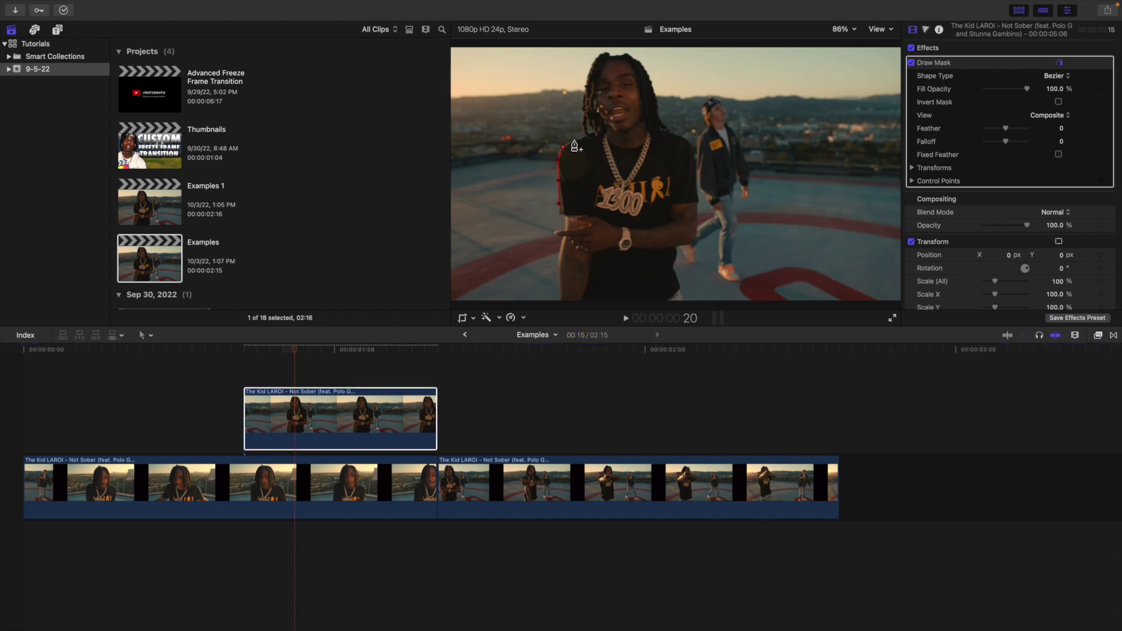
click(584, 114)
click(589, 72)
click(628, 54)
click(657, 99)
click(687, 142)
click(675, 246)
click(671, 268)
click(677, 287)
click(680, 299)
click(559, 300)
click(556, 234)
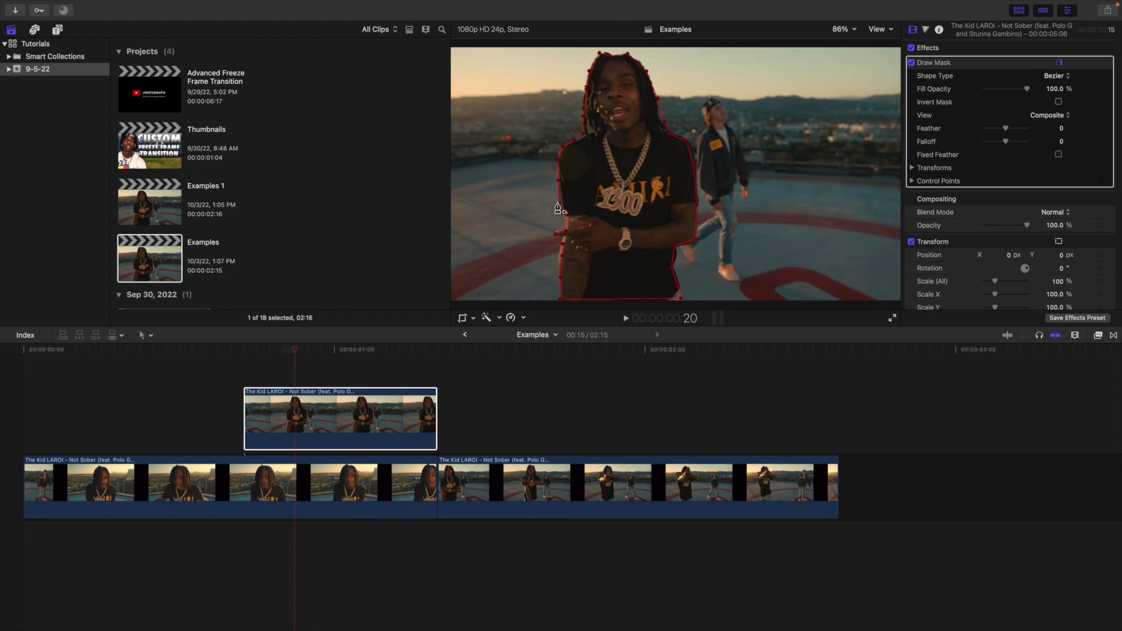
click(559, 209)
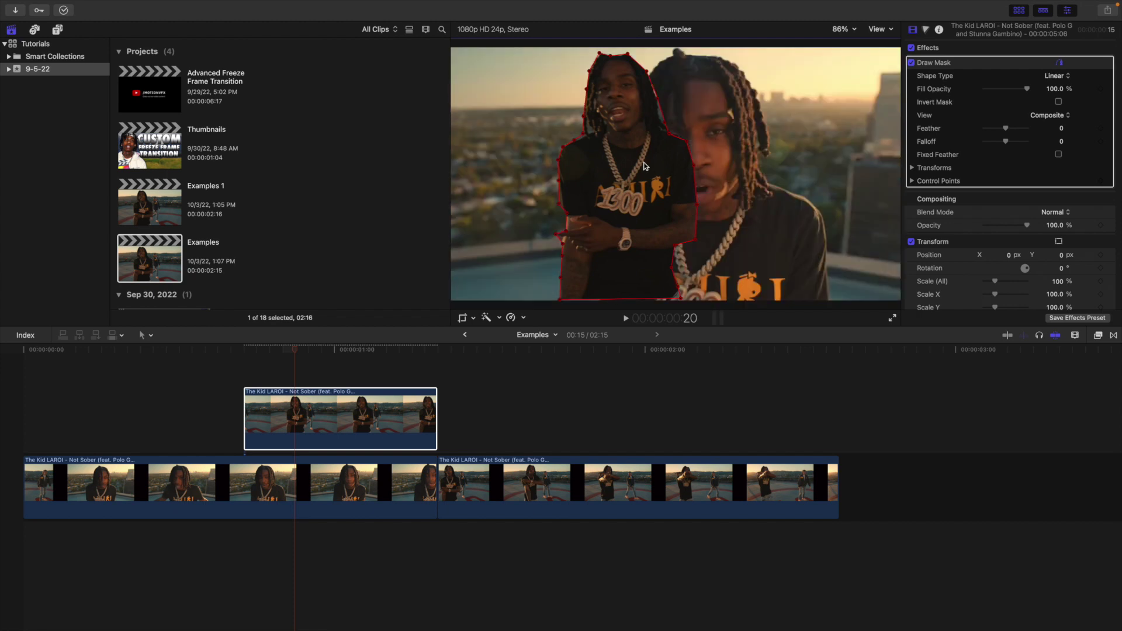
Step: Extend the mask's lower edge slightly past the frame's bottom and hide the Draw Mask on-screen controls
drag(606, 301, 602, 305)
click(1059, 63)
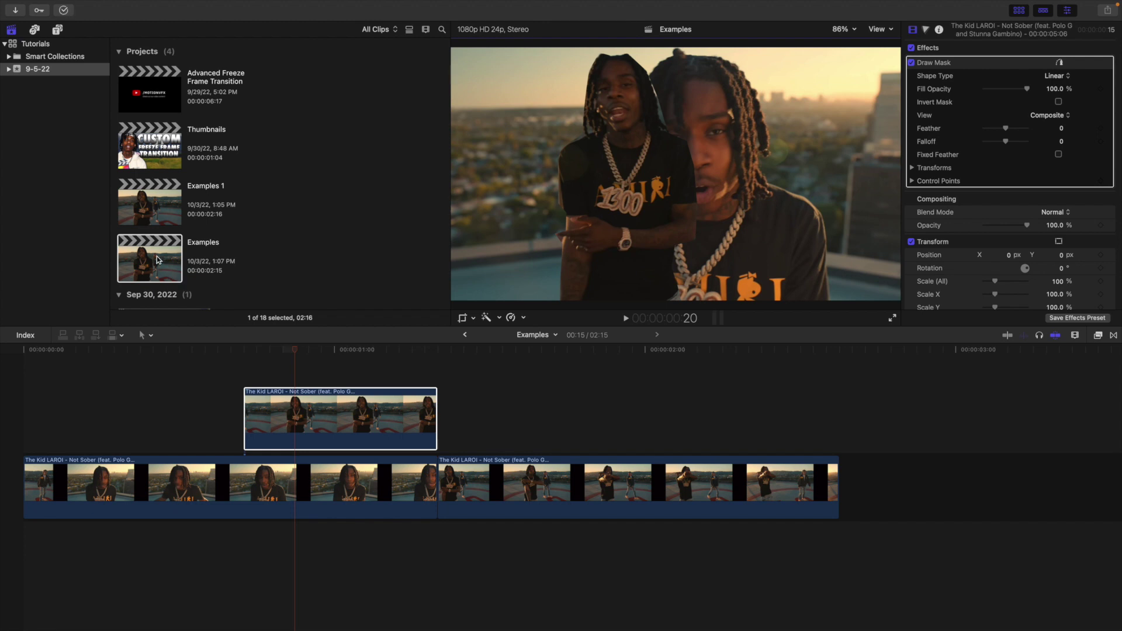
click(280, 375)
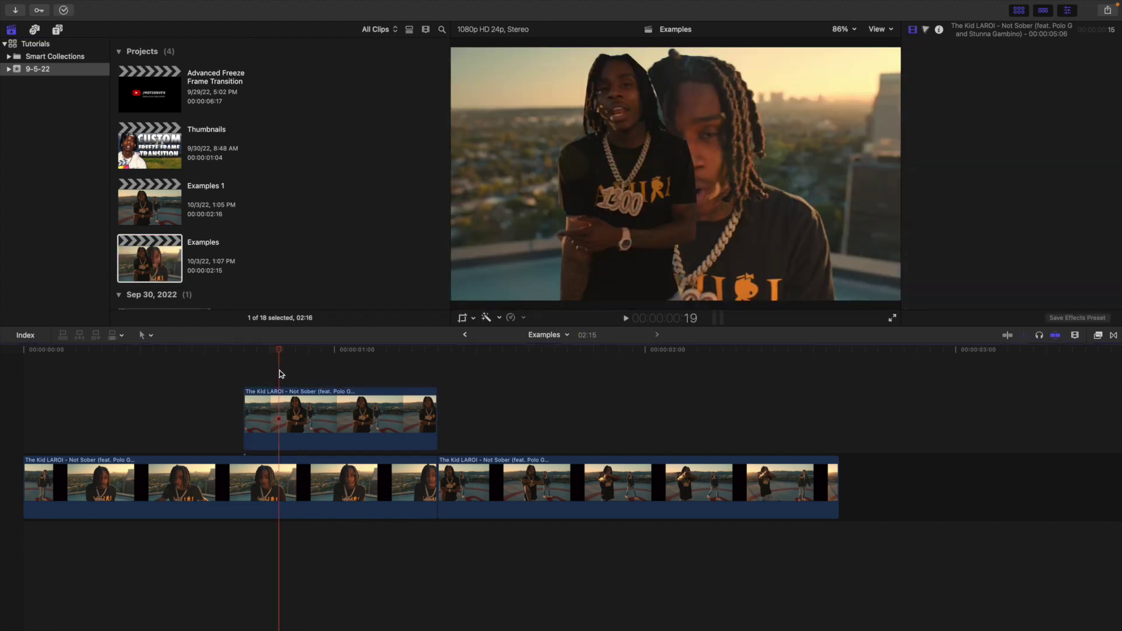
Step: Play the sequence from its start to check the masked cutout, and park the playhead within the freeze frame
click(11, 413)
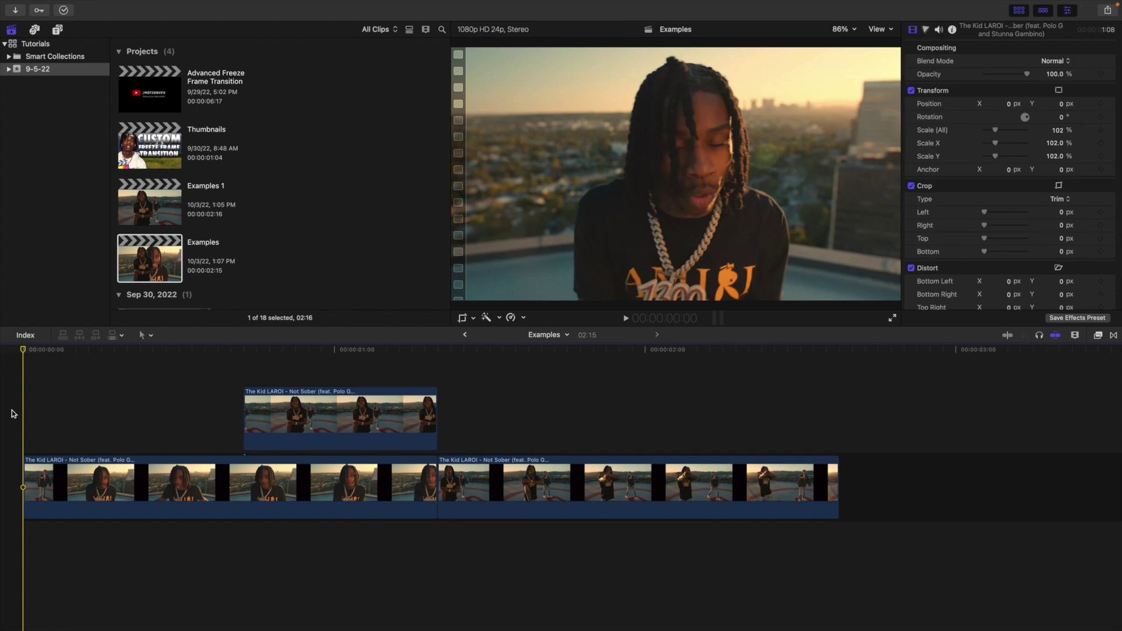
key(space)
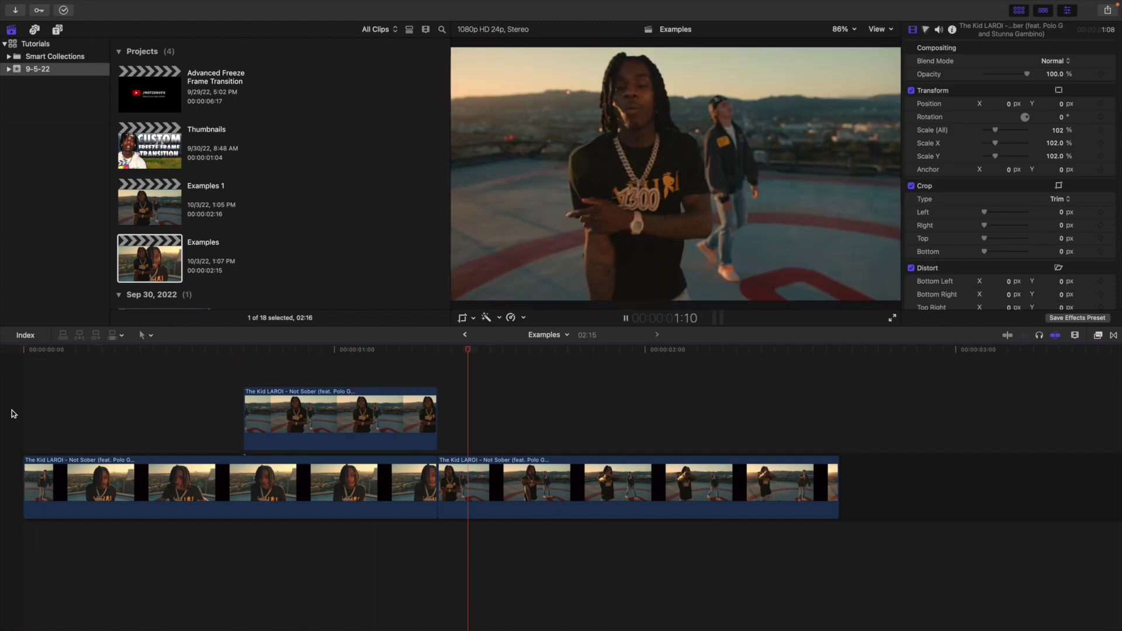
key(space)
click(322, 370)
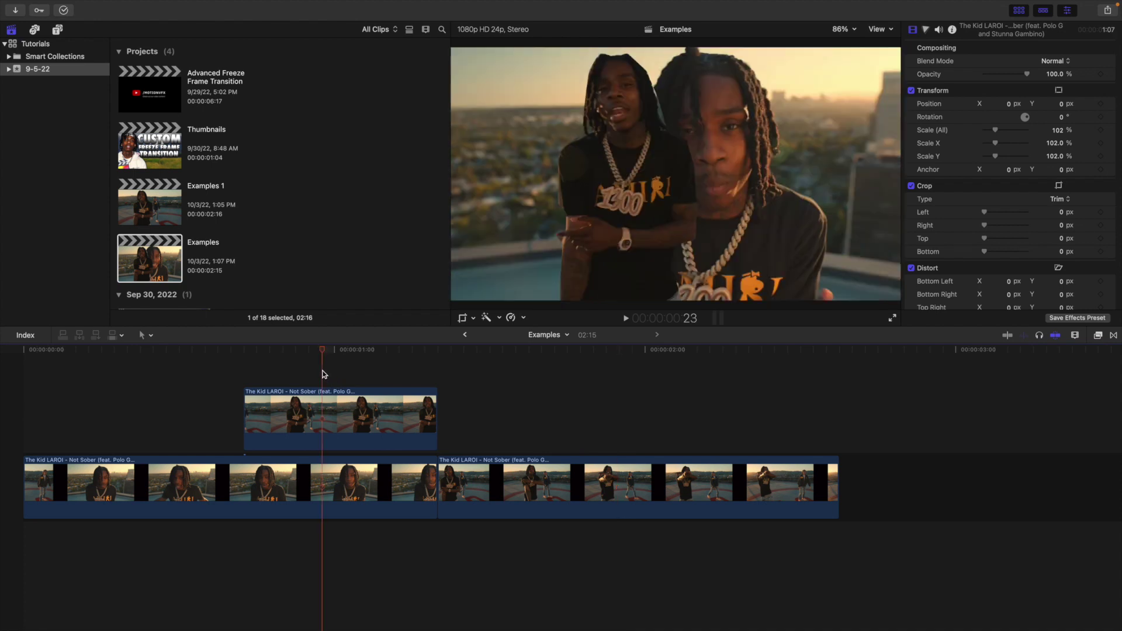
Step: Find the Transform effect and apply it to the connected freeze frame clip
click(1098, 337)
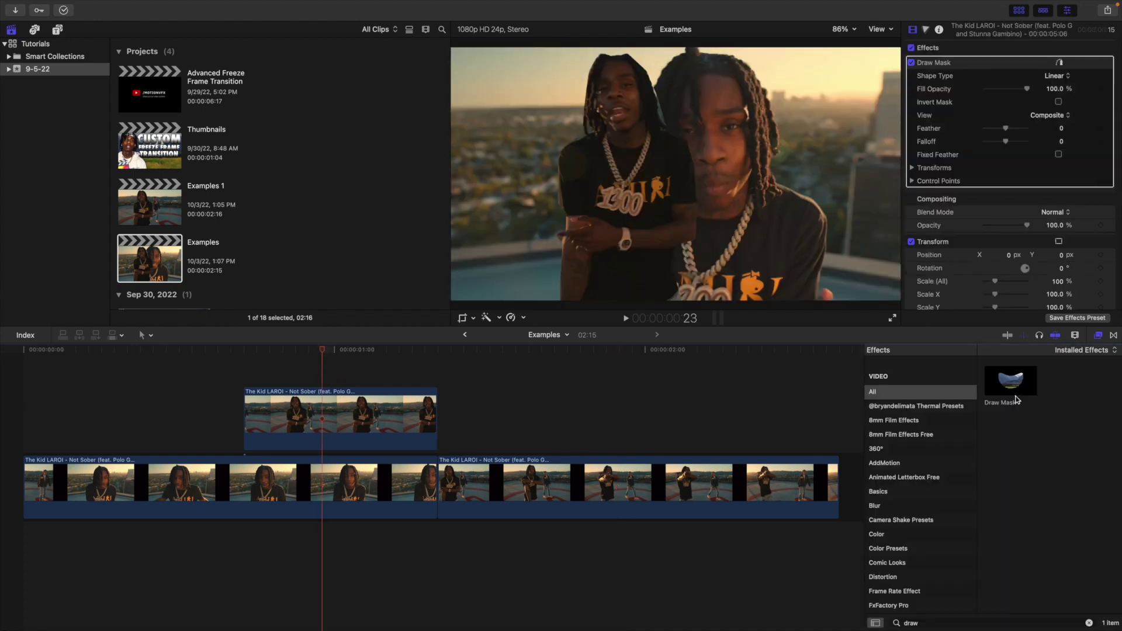
click(949, 623)
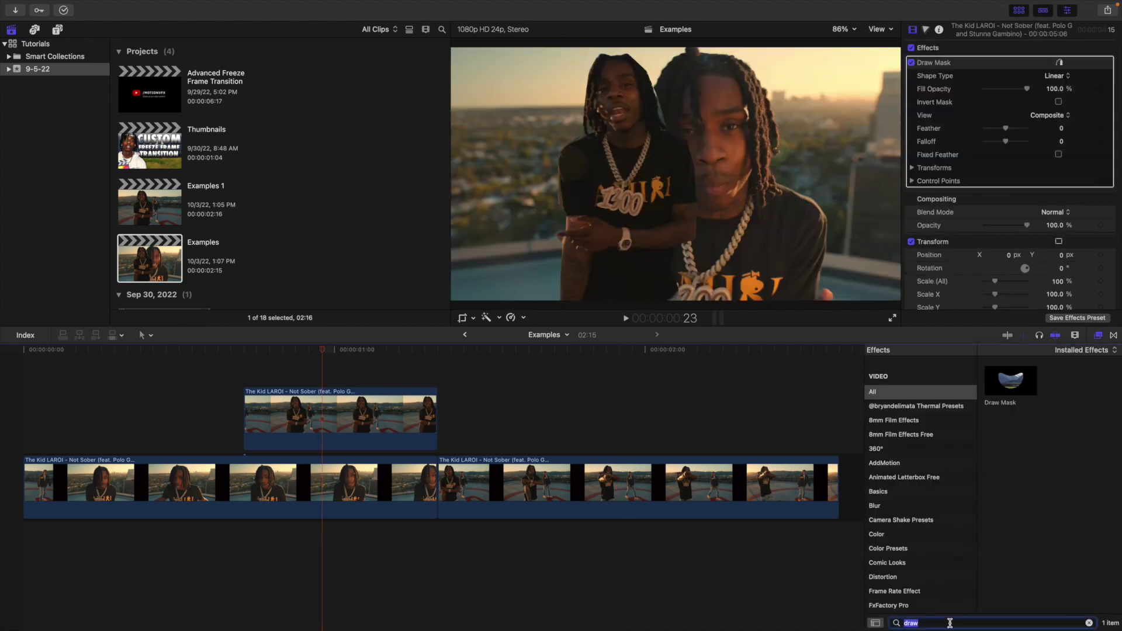
text(trans)
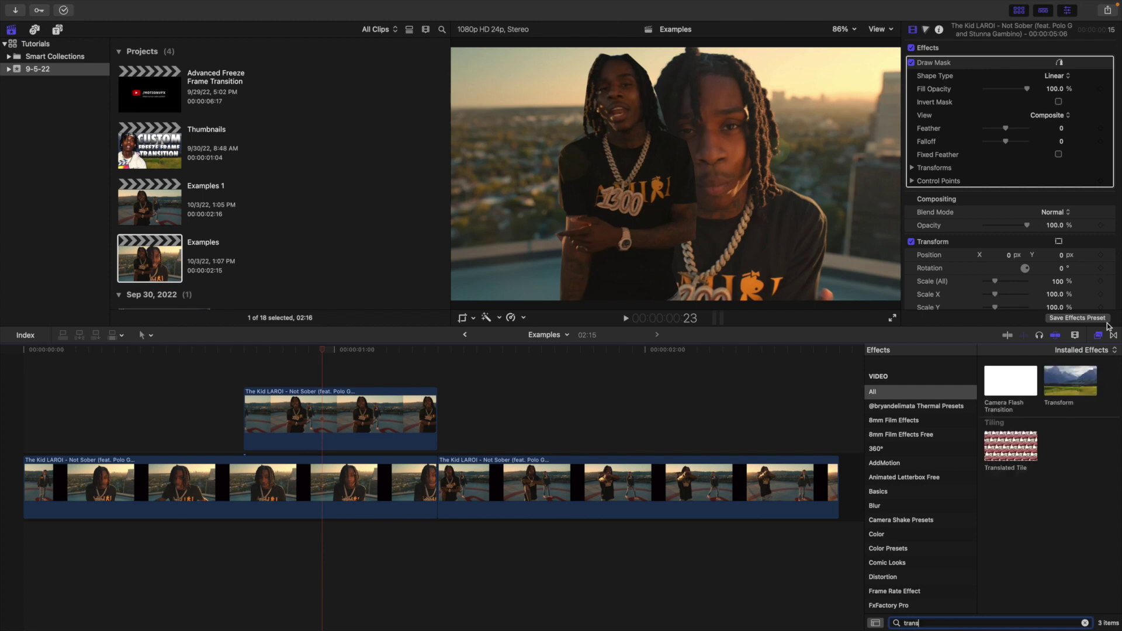
drag(1072, 378, 298, 405)
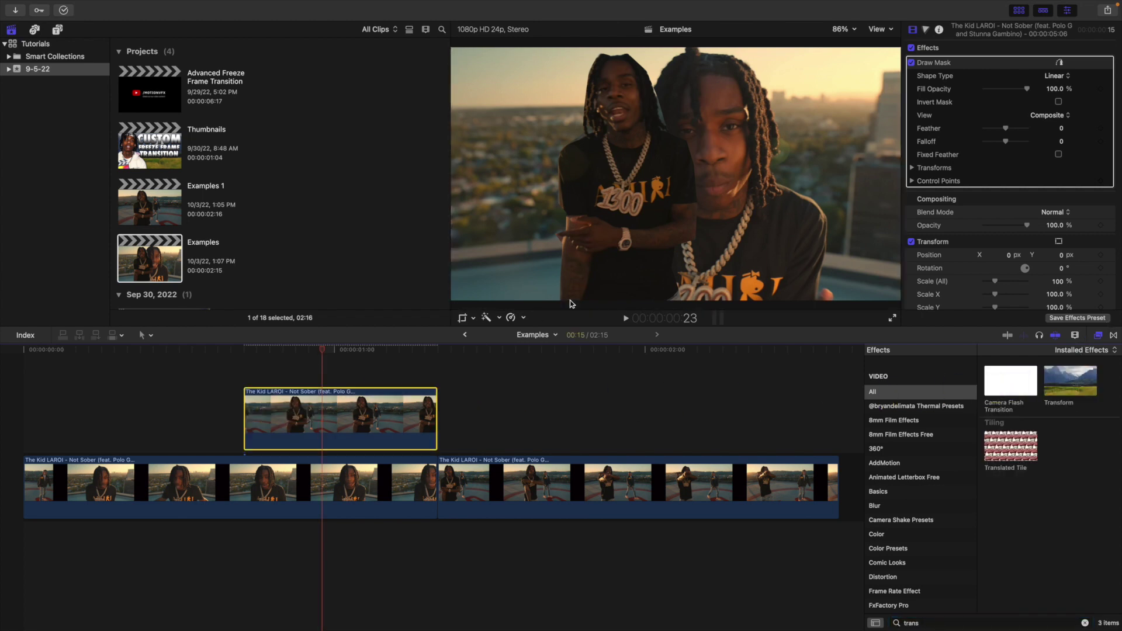
click(1096, 336)
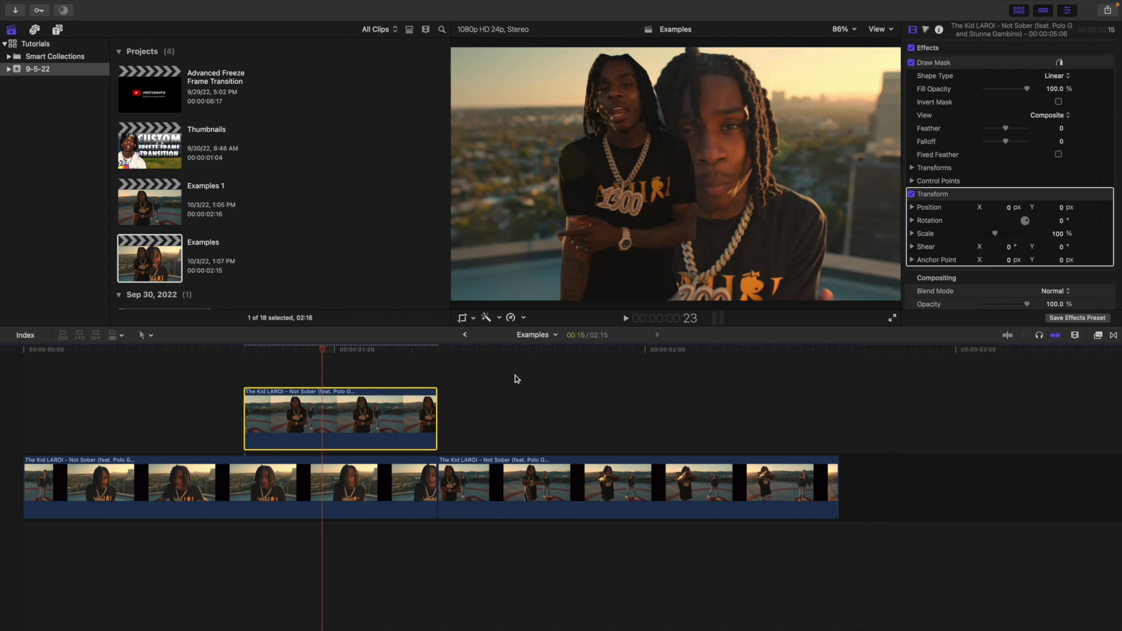
Step: Examine the Transform effect's rotation and shear parameters and compare them with the clip's built-in transform settings
scroll(954, 174, down, 3)
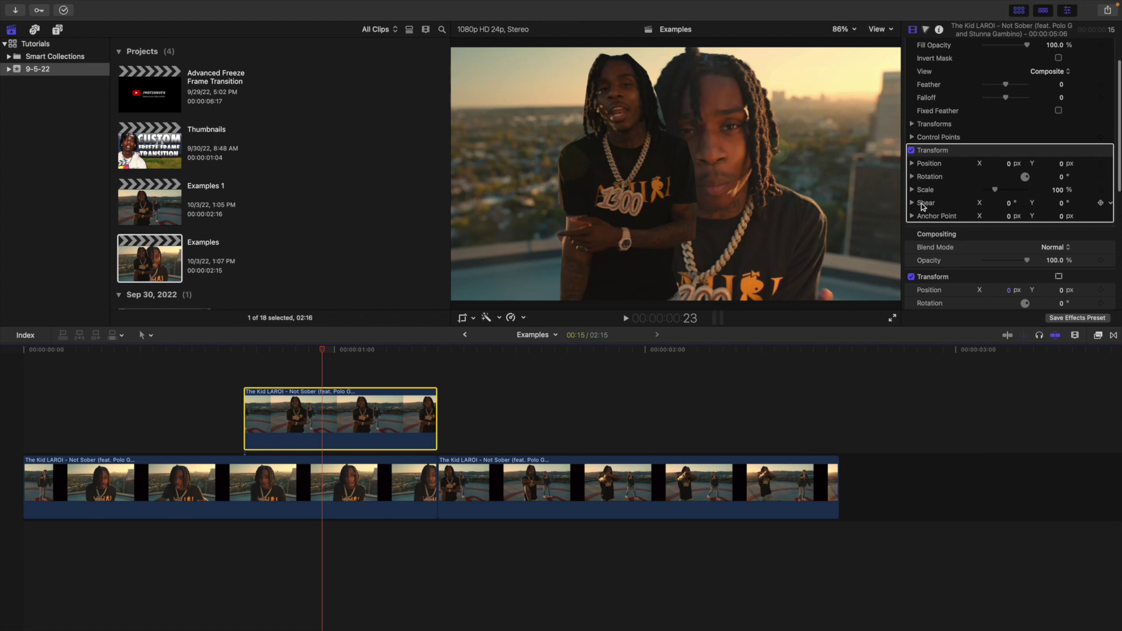
drag(1011, 206, 1051, 204)
click(912, 177)
click(912, 177)
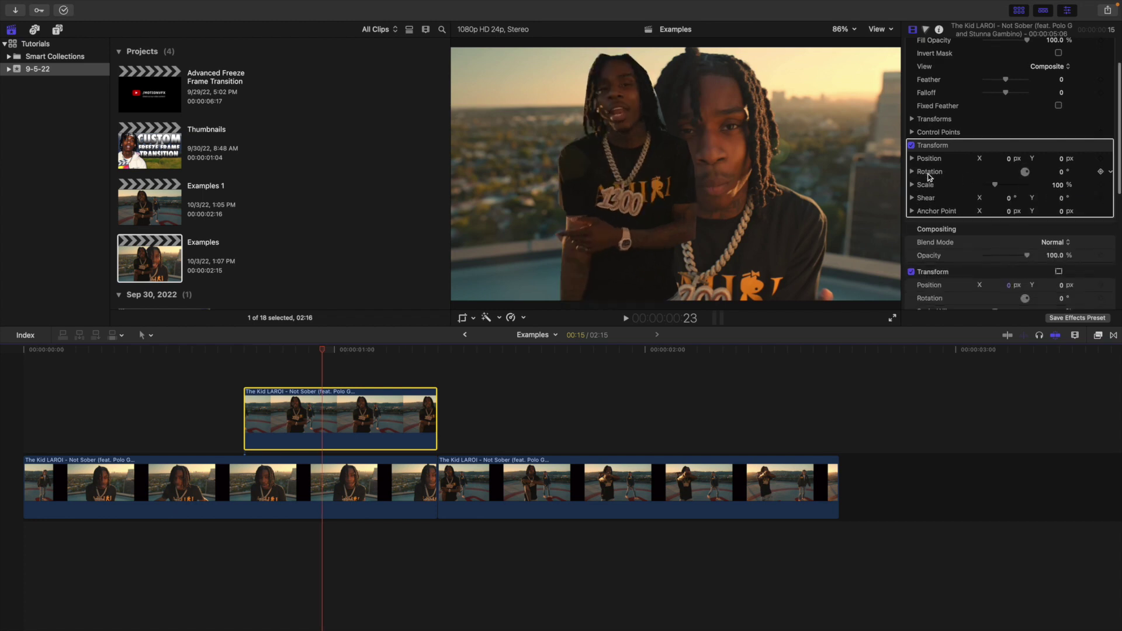
scroll(934, 155, down, 5)
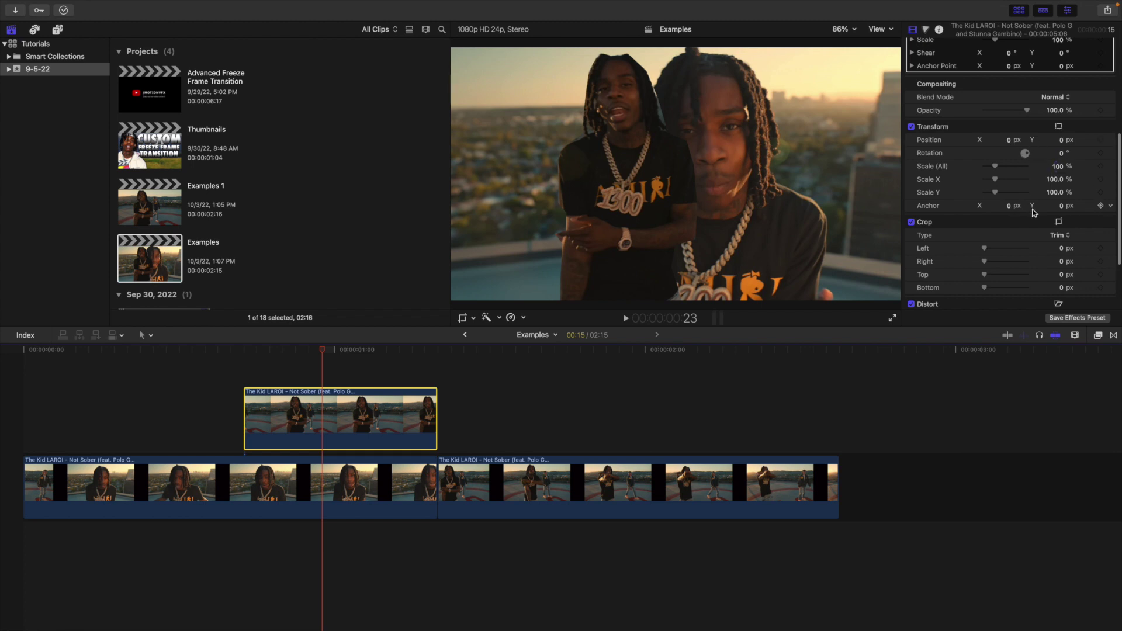
scroll(975, 176, up, 5)
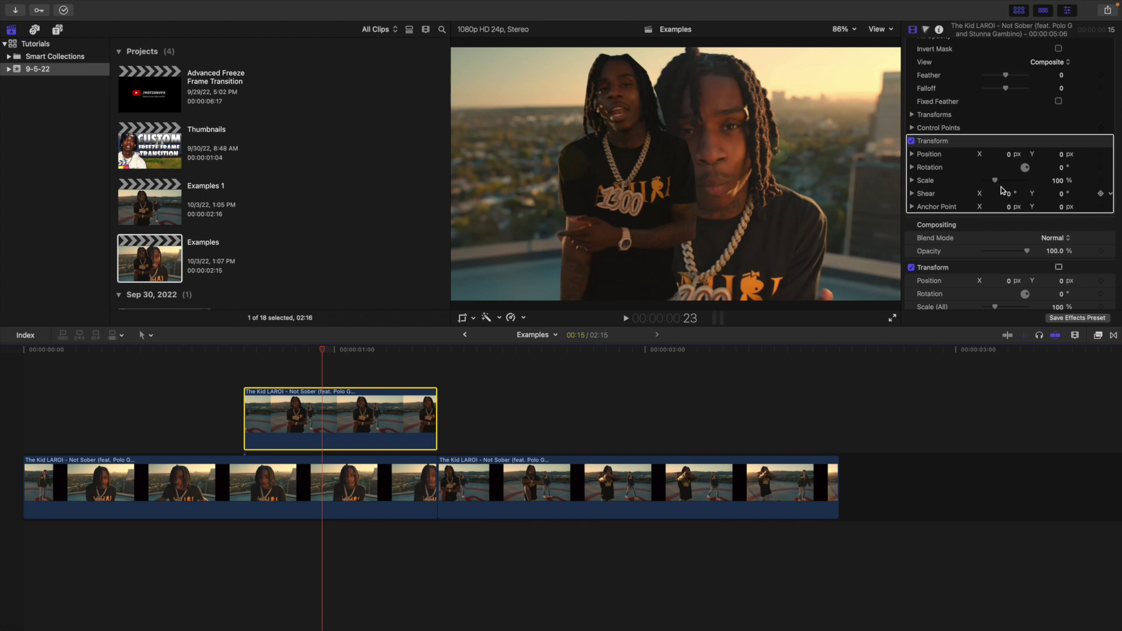
scroll(1002, 190, up, 2)
Step: Park the playhead on the freeze frame clip's first frame and set the Transform effect's X position to 140.2 px
key(Up)
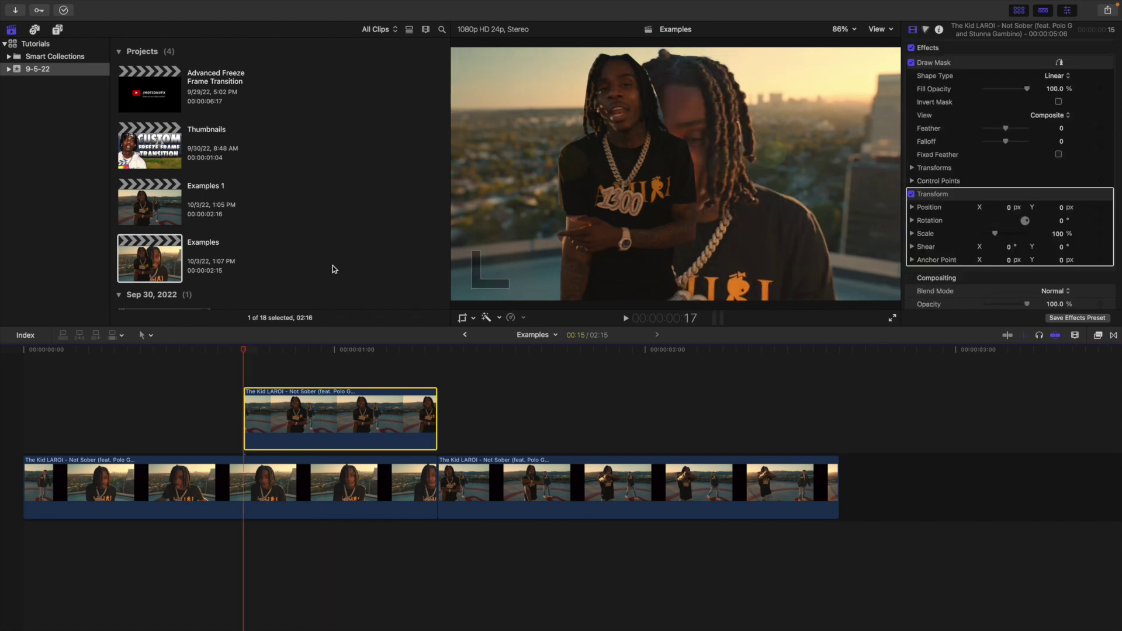
click(243, 370)
click(276, 408)
click(845, 29)
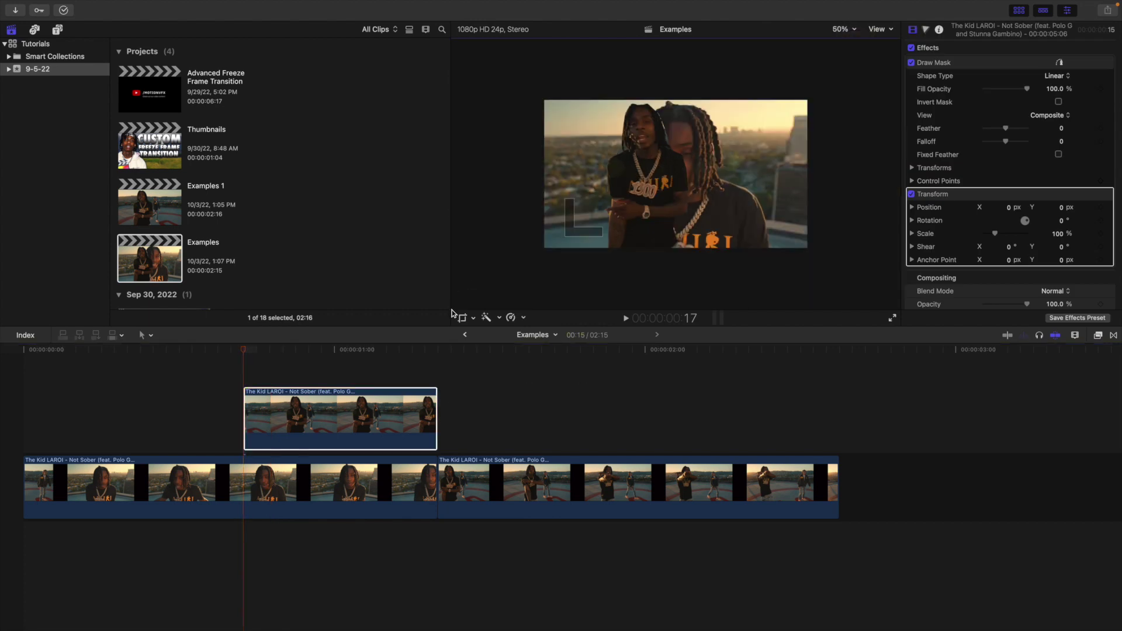
click(290, 416)
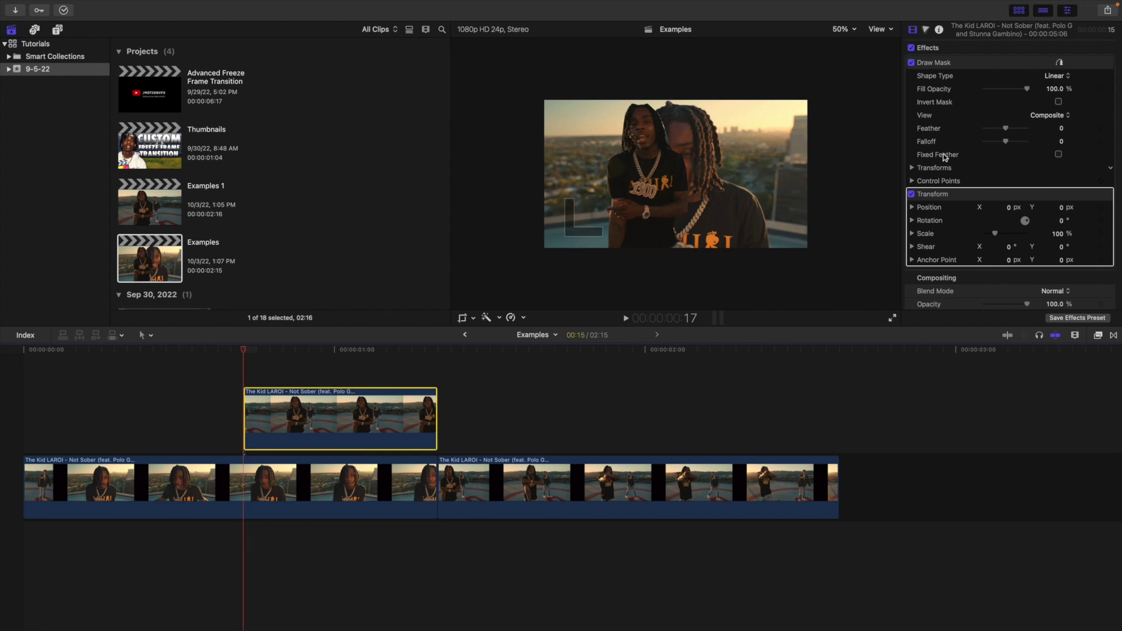
mouse_move(1009, 210)
mouse_down()
mouse_move(1019, 211)
mouse_move(1008, 208)
mouse_up()
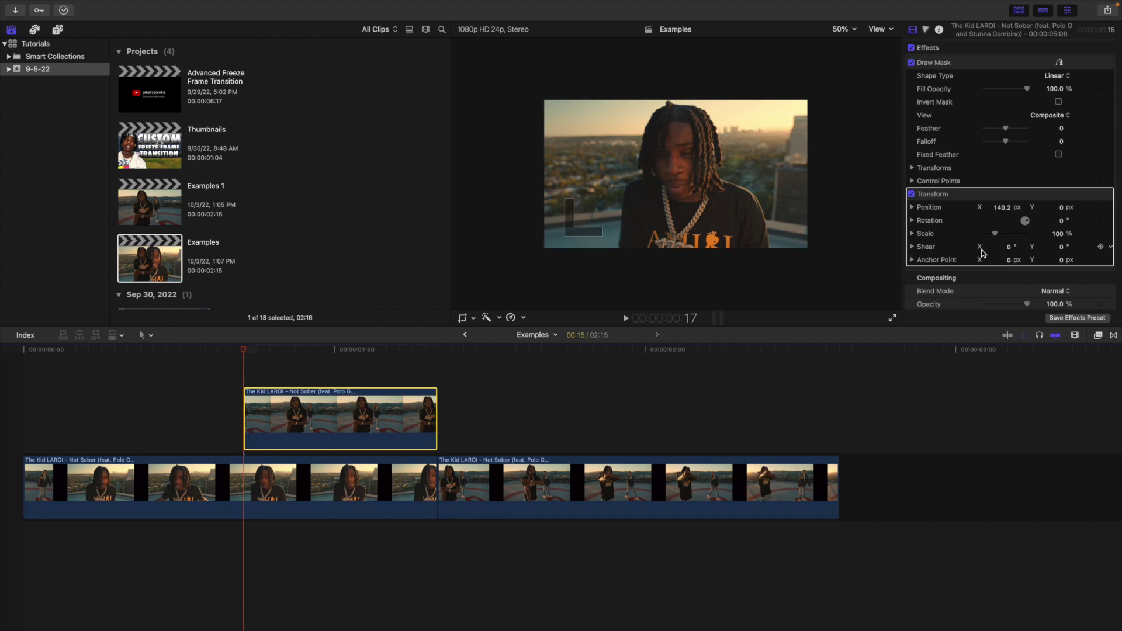
Step: At the clip's first frame, set the Transform effect's Y rotation to 360° and scale to 0%, and keyframe position, rotation and scale
click(913, 221)
scroll(1046, 217, down, 2)
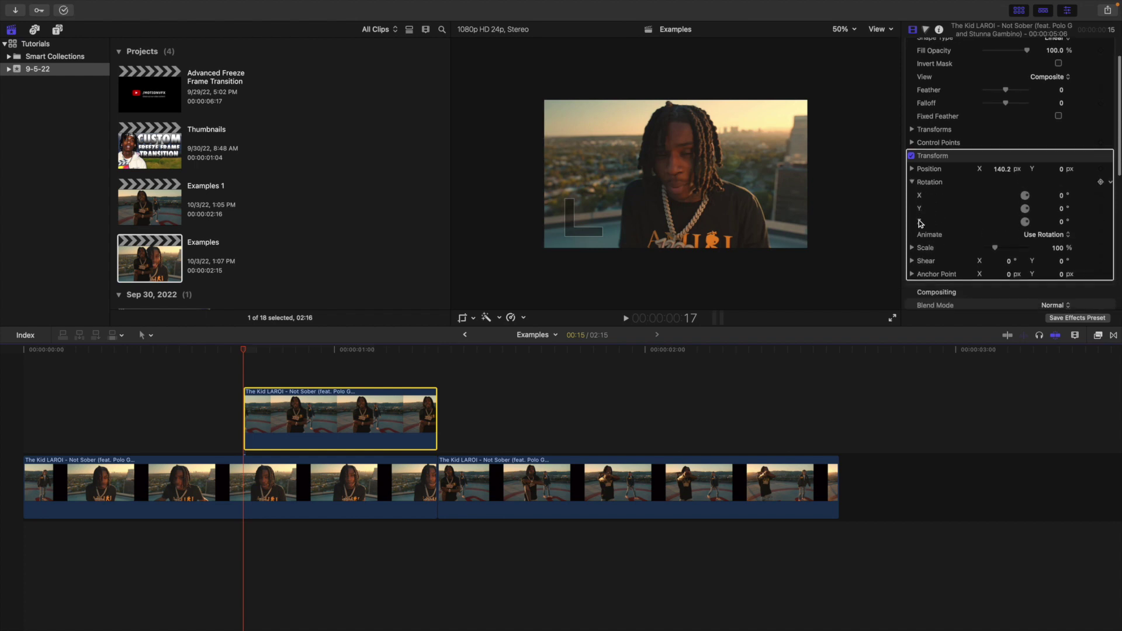
click(1062, 209)
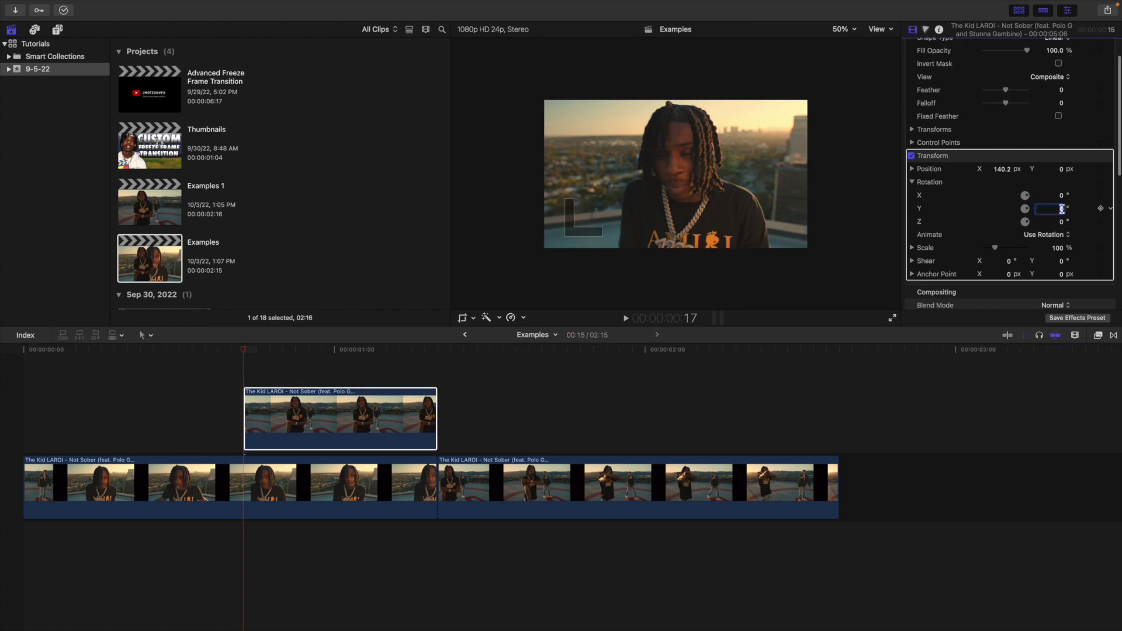
text(360)
key(Return)
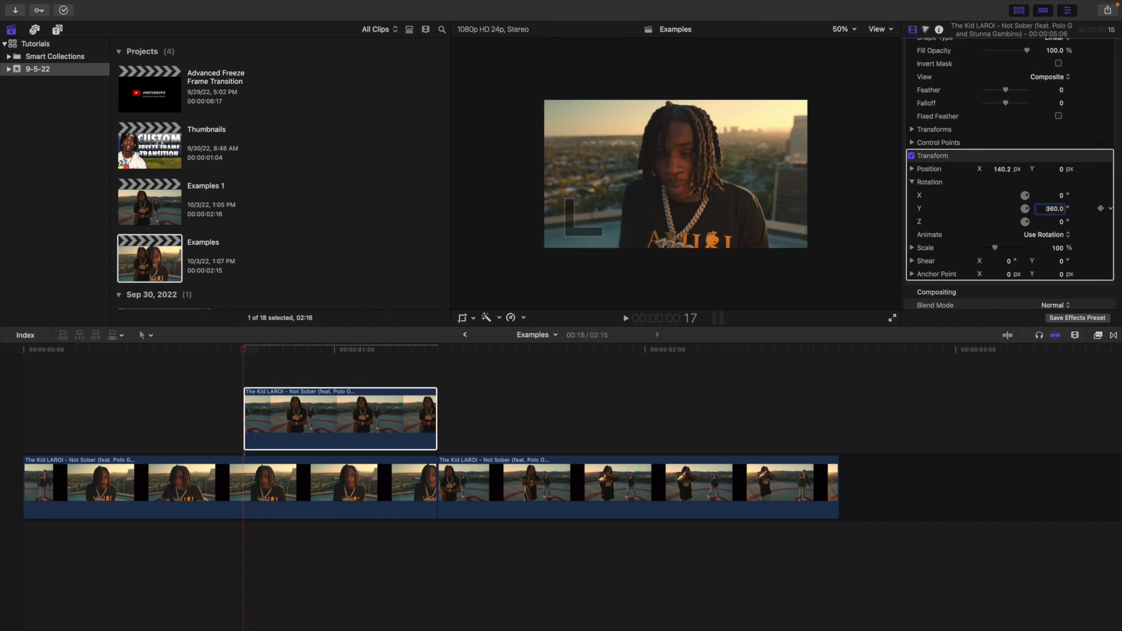
click(1058, 248)
text(0)
click(1101, 248)
click(1101, 170)
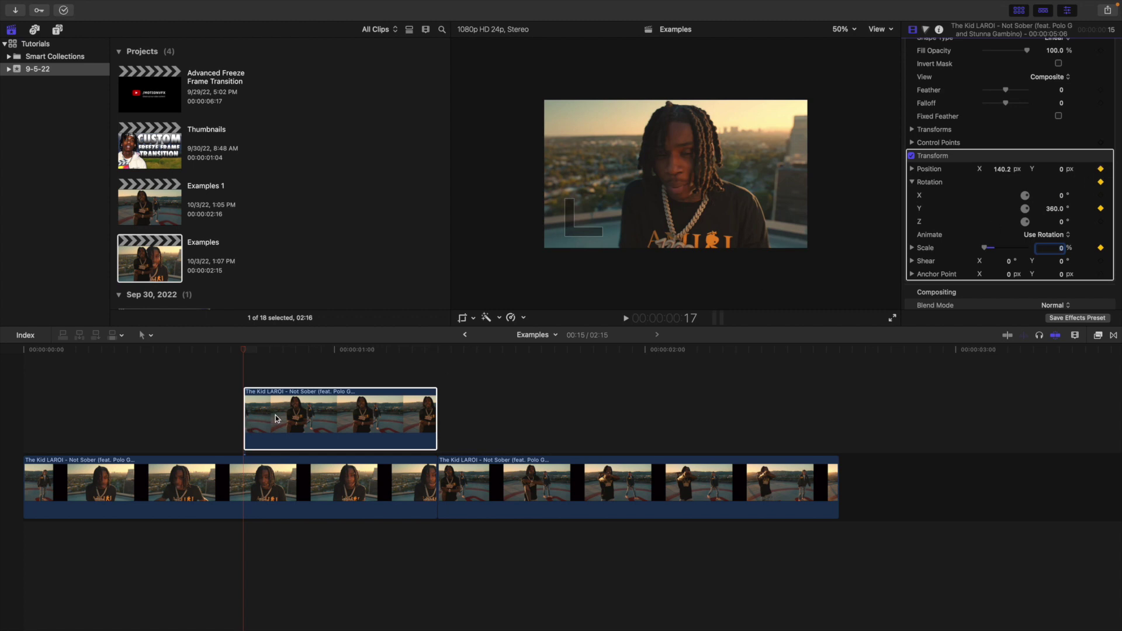
Step: At the end of the freeze frame clip, keyframe the Transform effect's X position at 0 px, Y rotation at 0° and scale at 100%
click(275, 418)
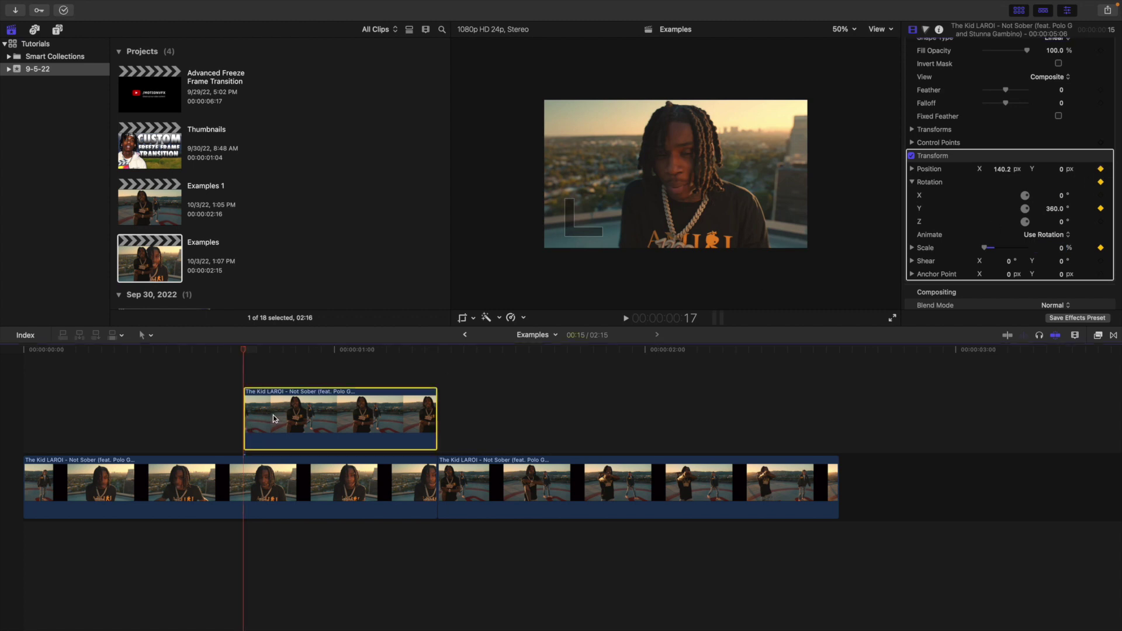
click(433, 375)
click(390, 420)
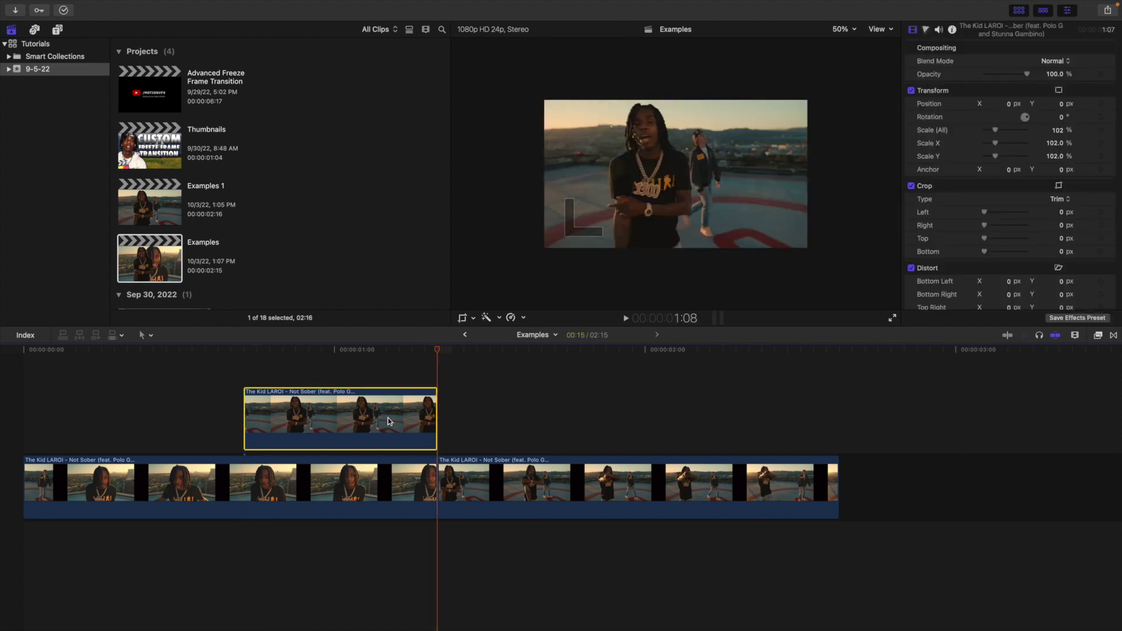
scroll(966, 173, down, 3)
click(1001, 149)
text(0)
key(Return)
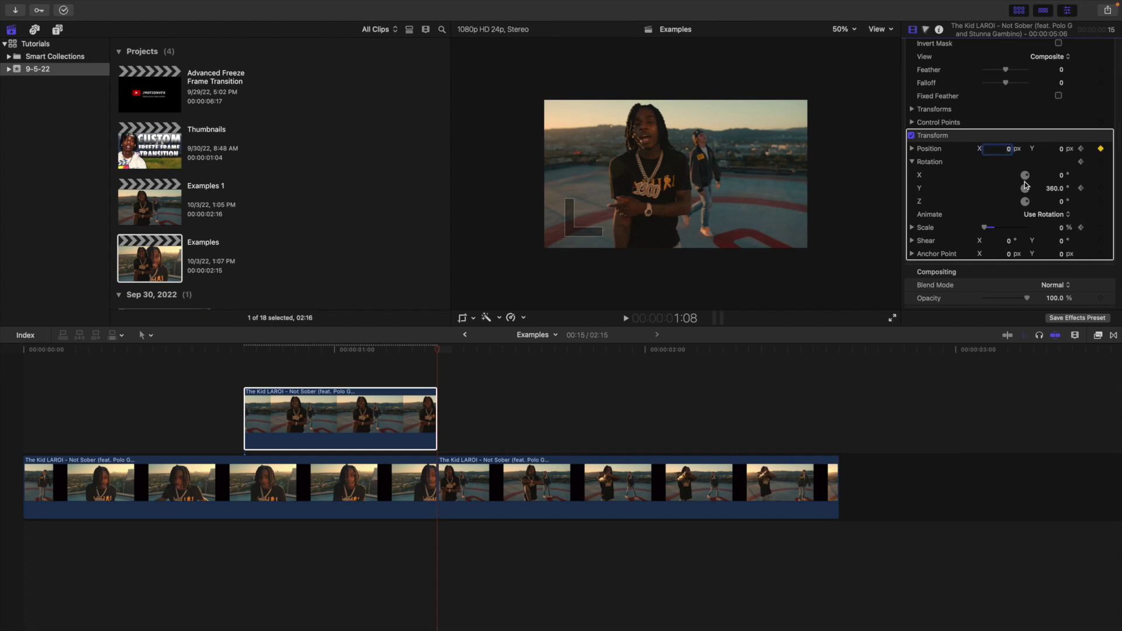
click(1055, 189)
text(0)
click(1061, 227)
text(100)
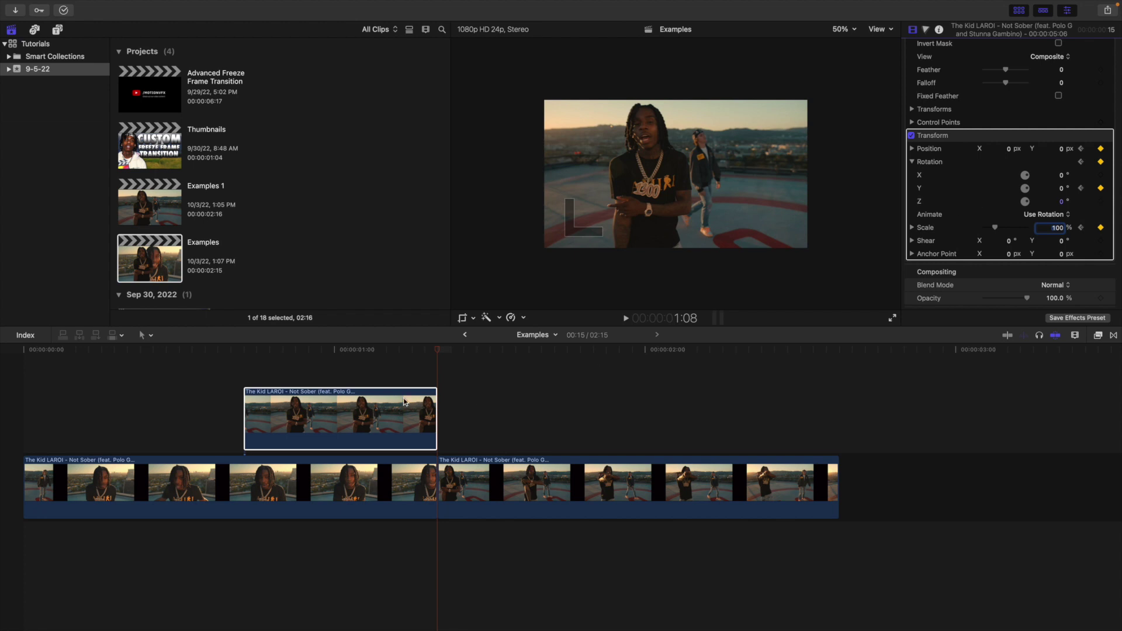
Step: Check the keyframes at the freeze frame's start and play the sequence repeatedly to review the spinning cutout animation
click(245, 379)
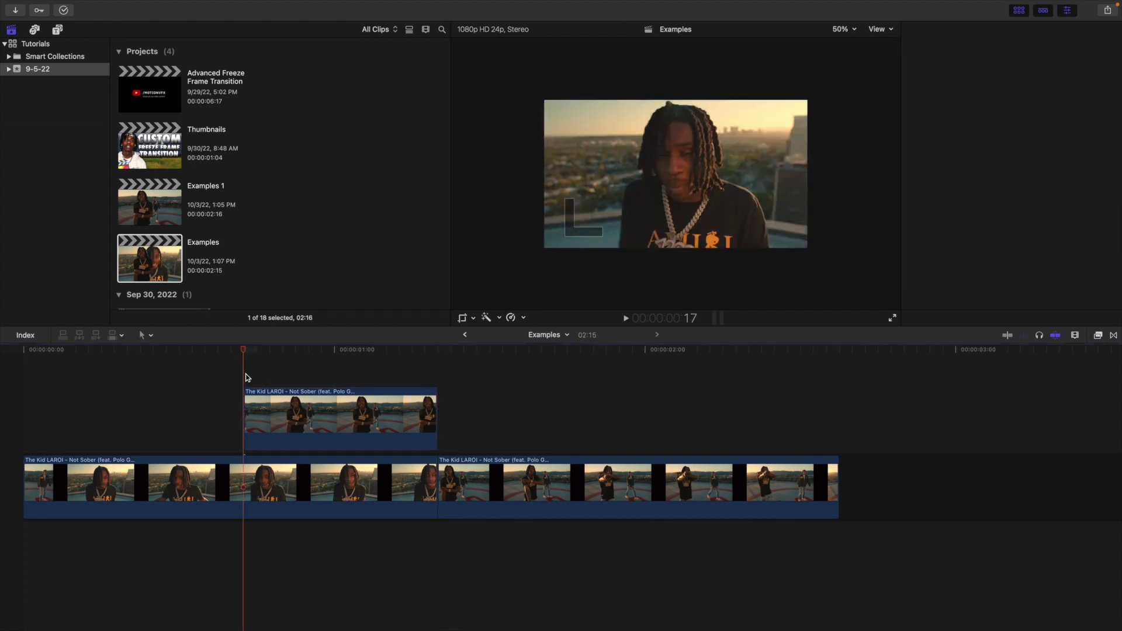
click(258, 405)
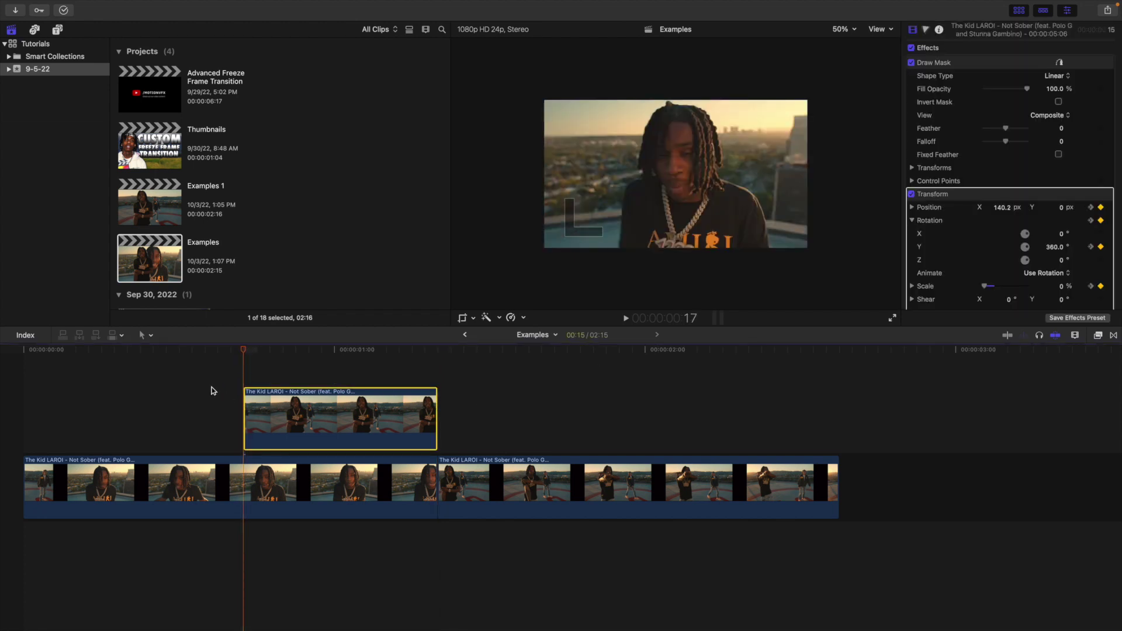
key(space)
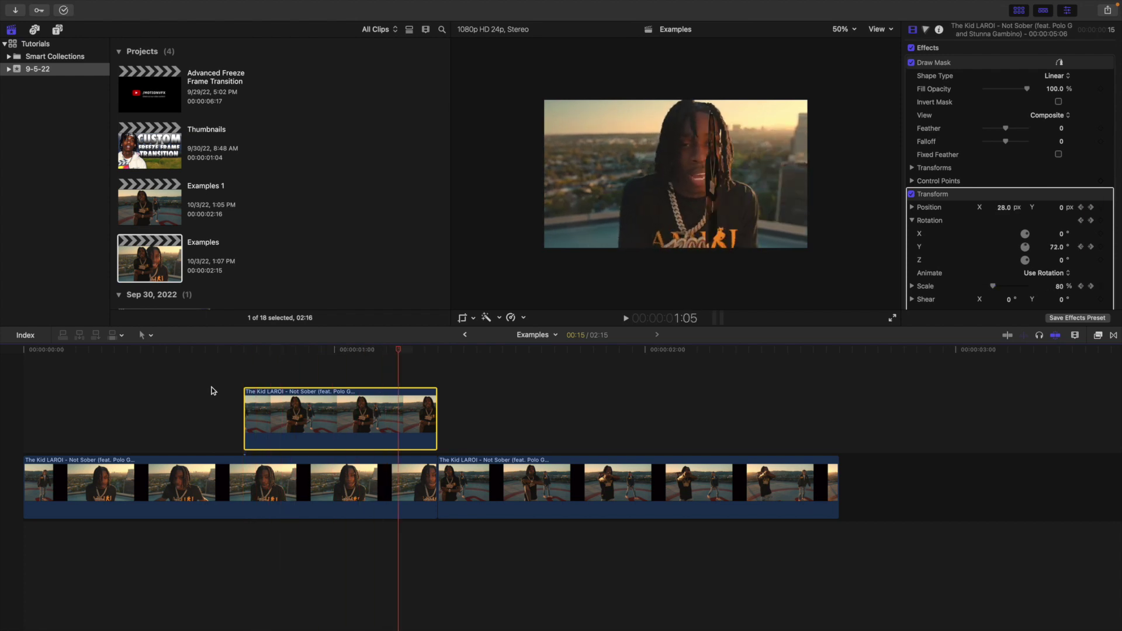
key(j)
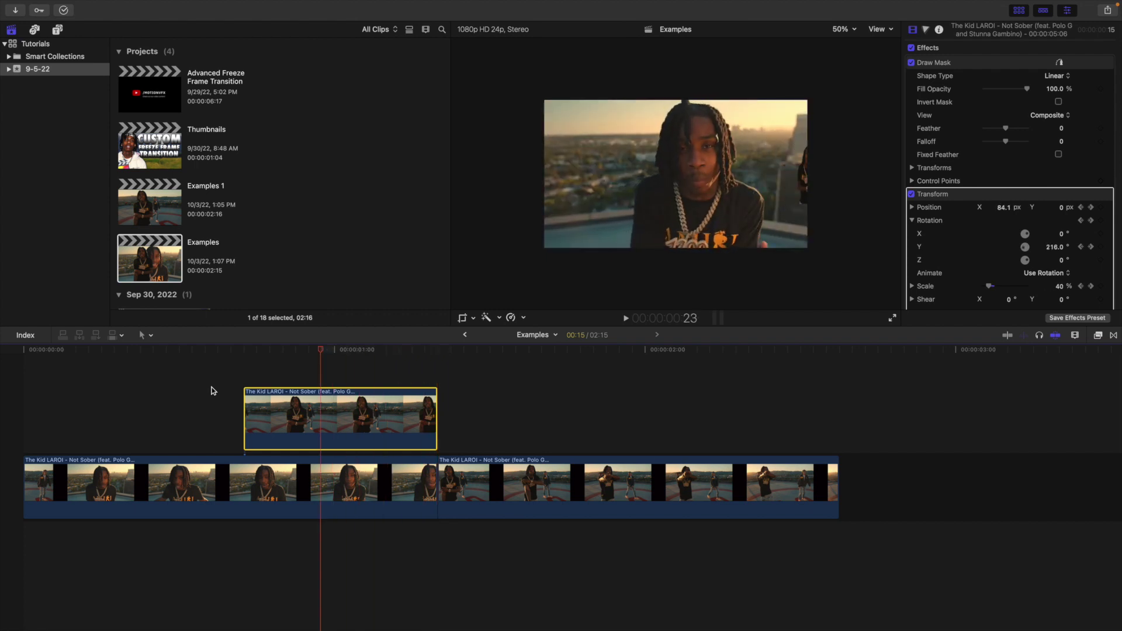
click(3, 406)
key(space)
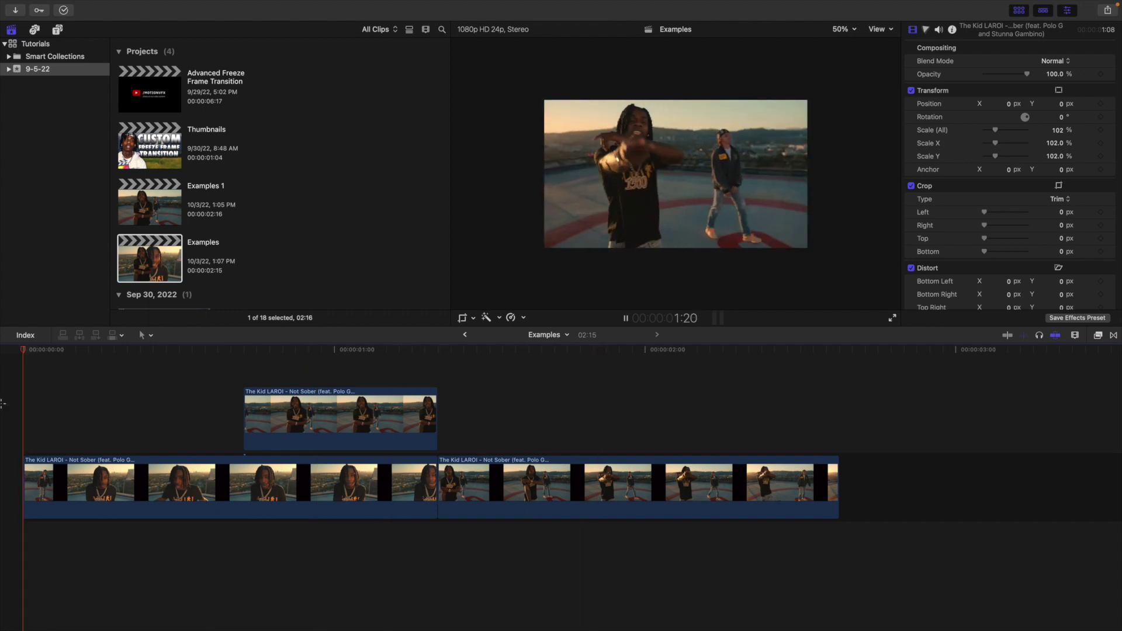
click(3, 404)
click(2, 405)
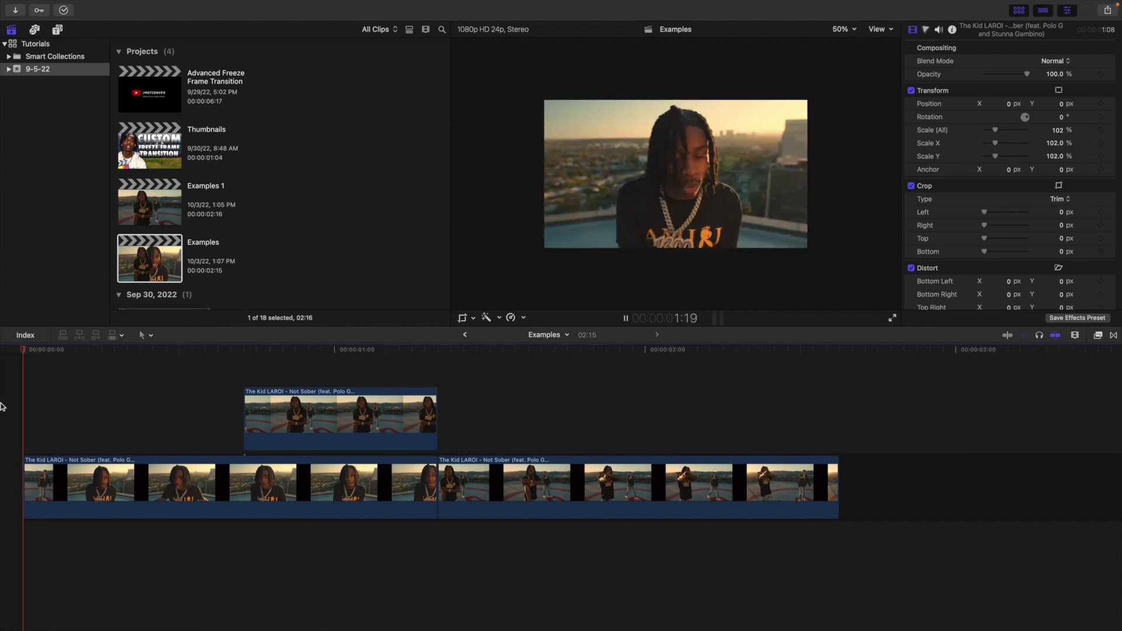
click(3, 406)
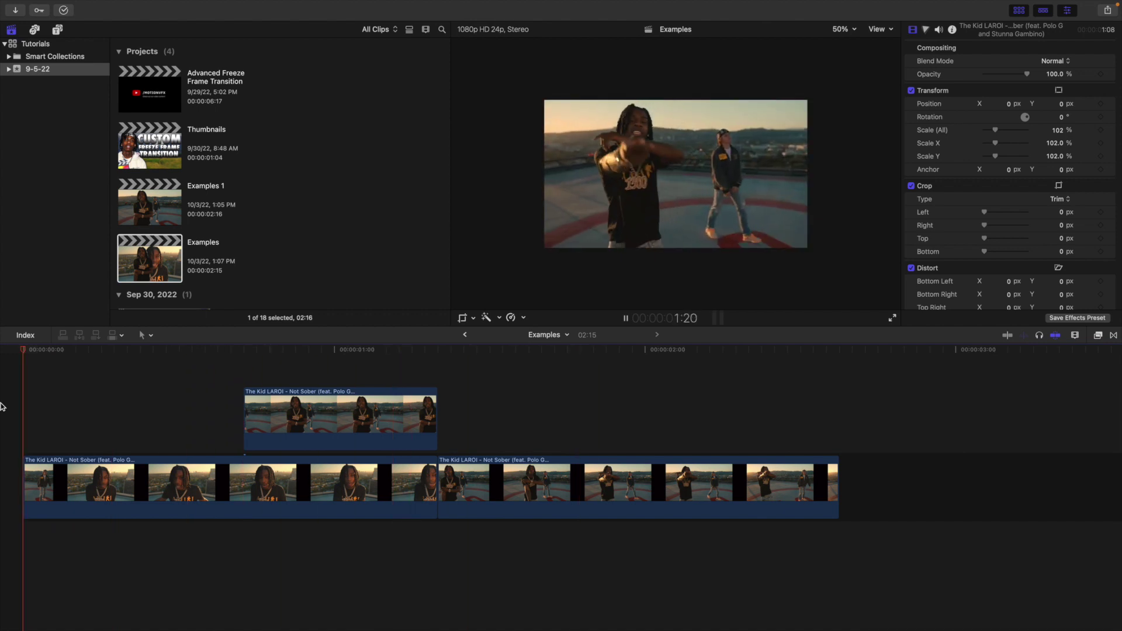
click(2, 406)
click(2, 406)
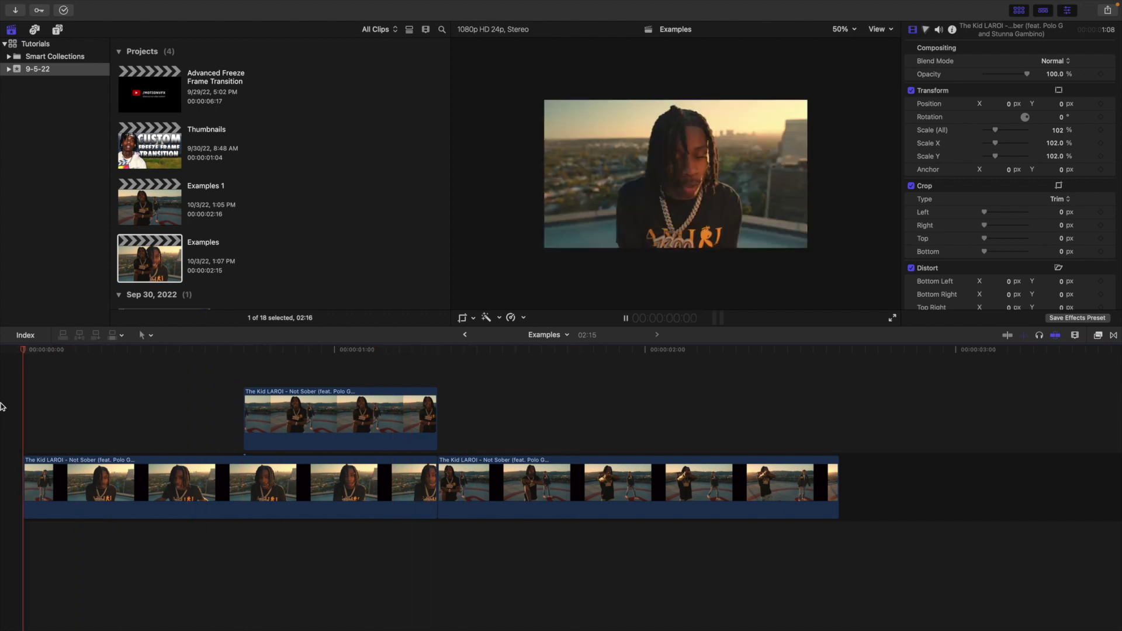
click(3, 407)
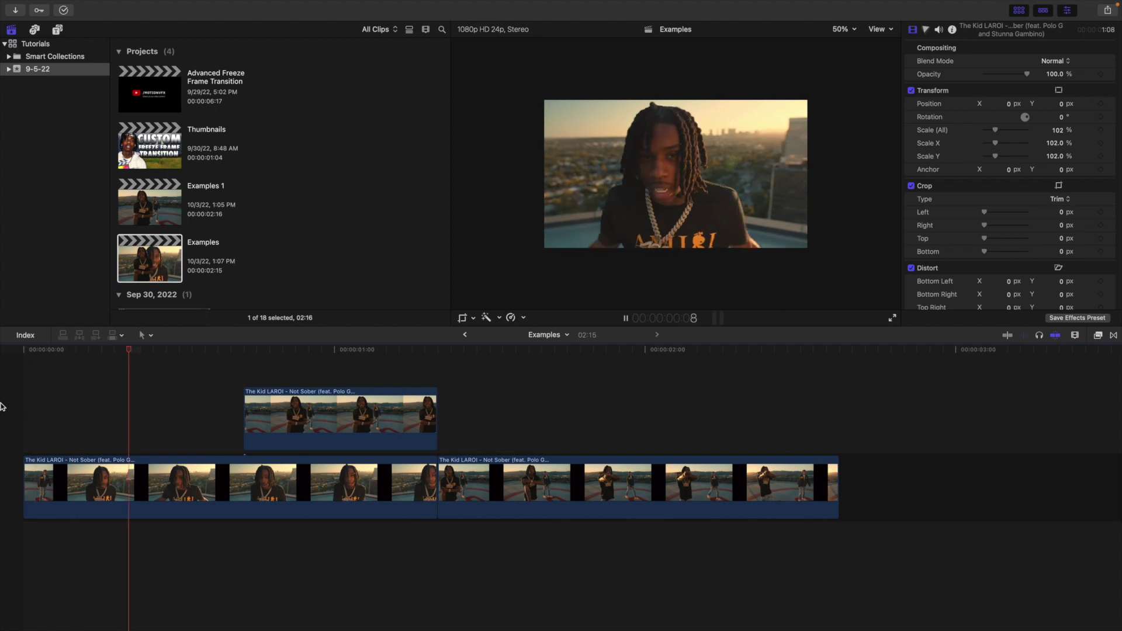
key(space)
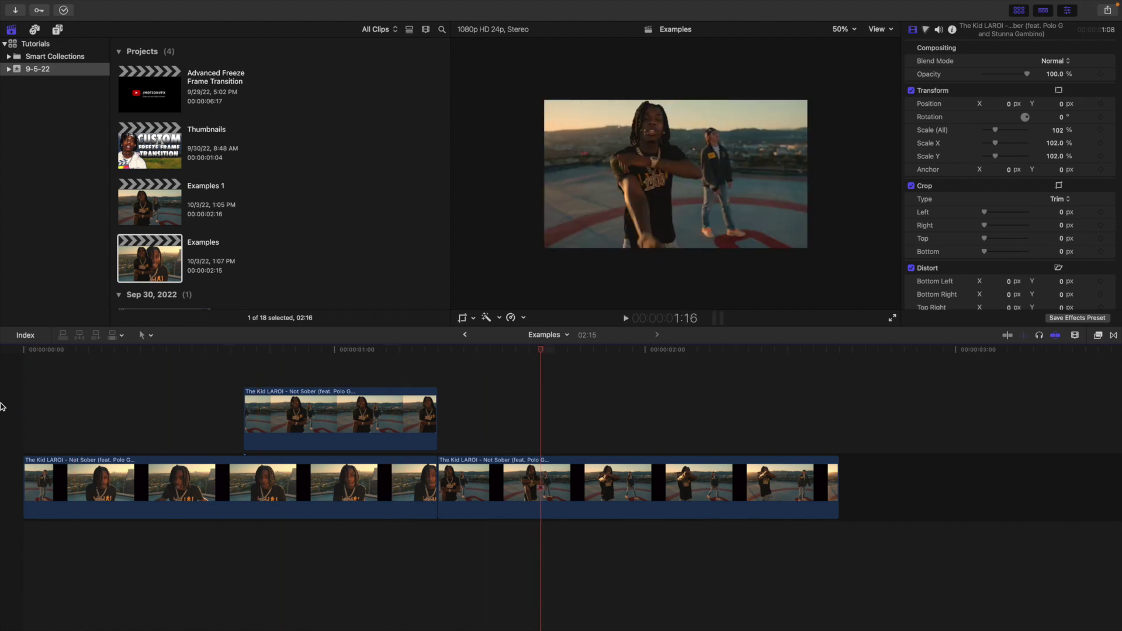
Step: Place a Short adjustment layer over the cut, starting three frames before it, and set its duration to 6 frames
click(56, 29)
drag(251, 83, 393, 370)
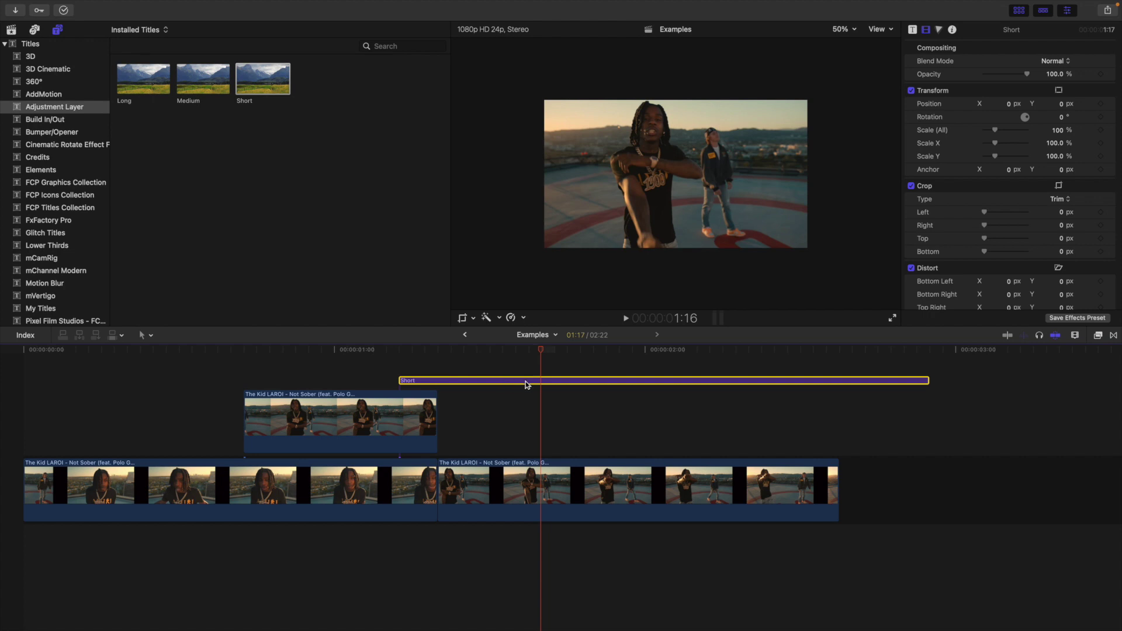
key(ctrl+d)
text(6)
key(Return)
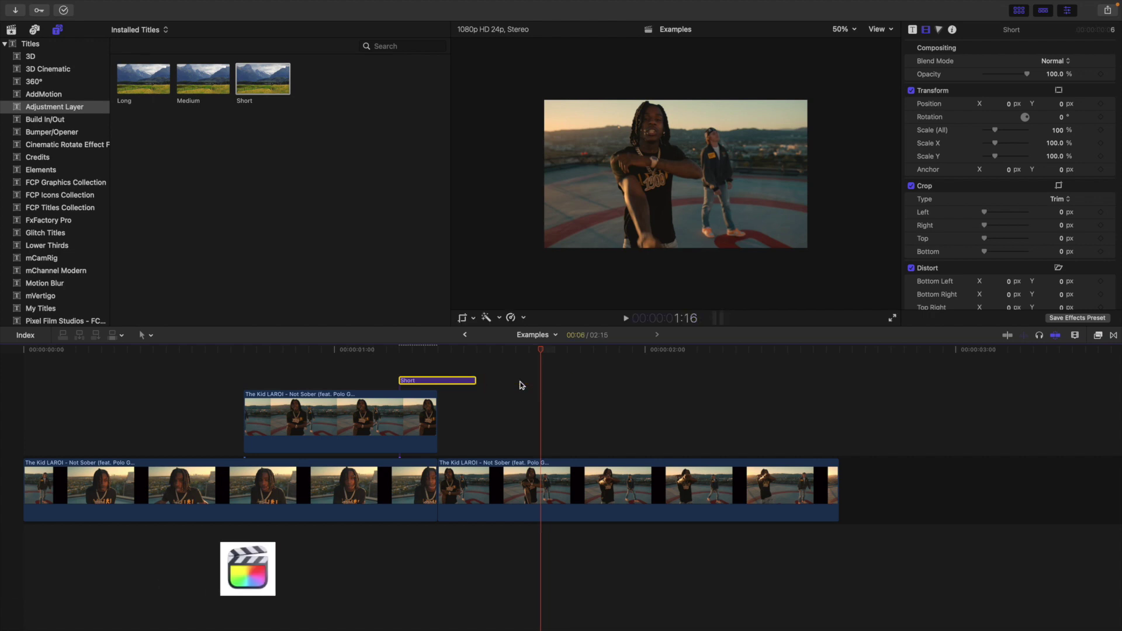
Step: Shift the Short adjustment layer one frame later, starting two frames before the cut, and add a marker on it at the cut
click(387, 376)
key(super+equal)
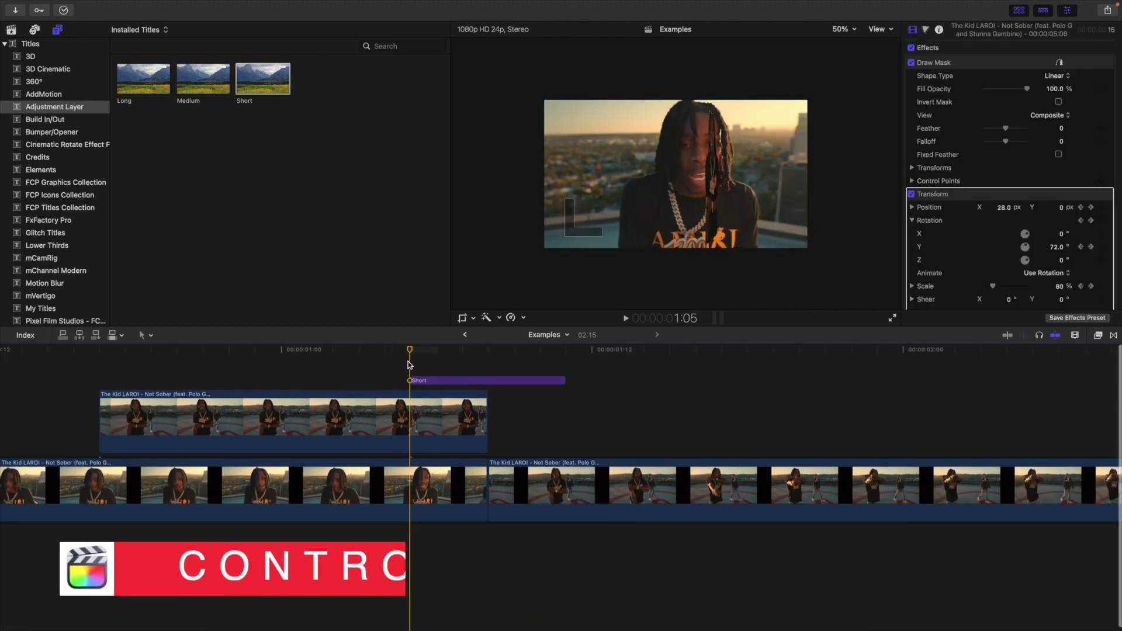
click(408, 364)
key(Right)
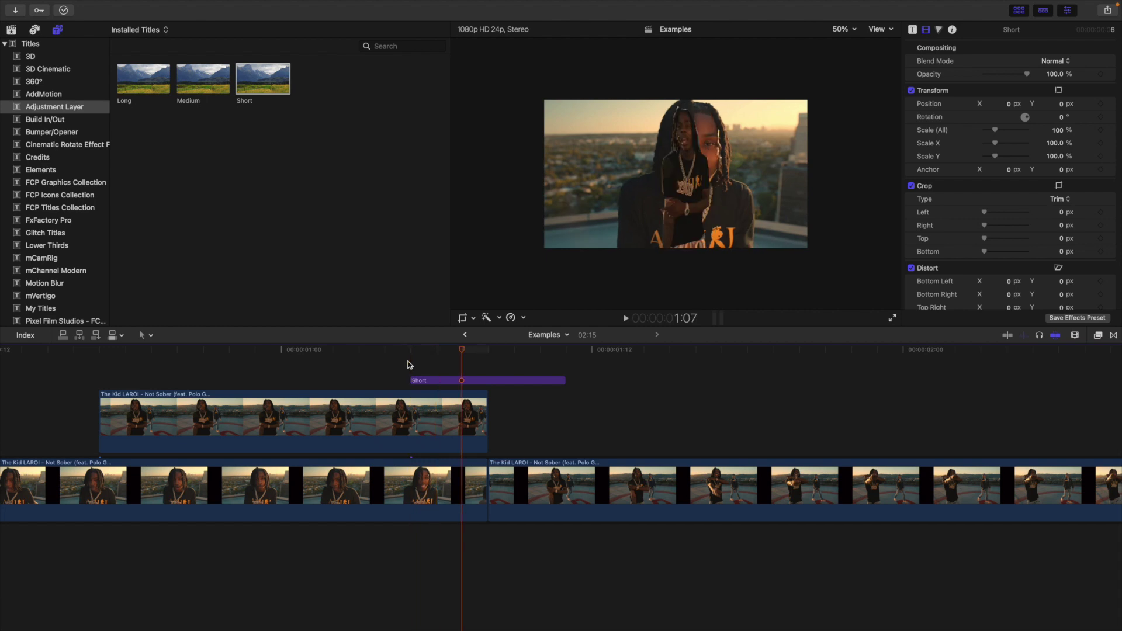
key(Right)
click(474, 381)
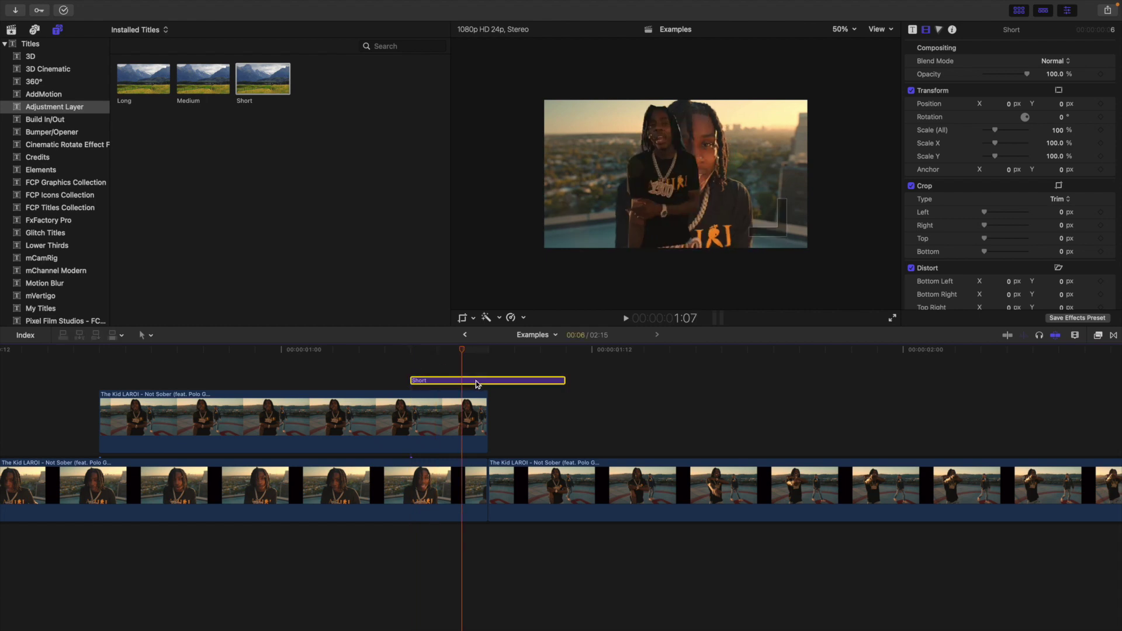
drag(472, 381, 499, 381)
click(488, 368)
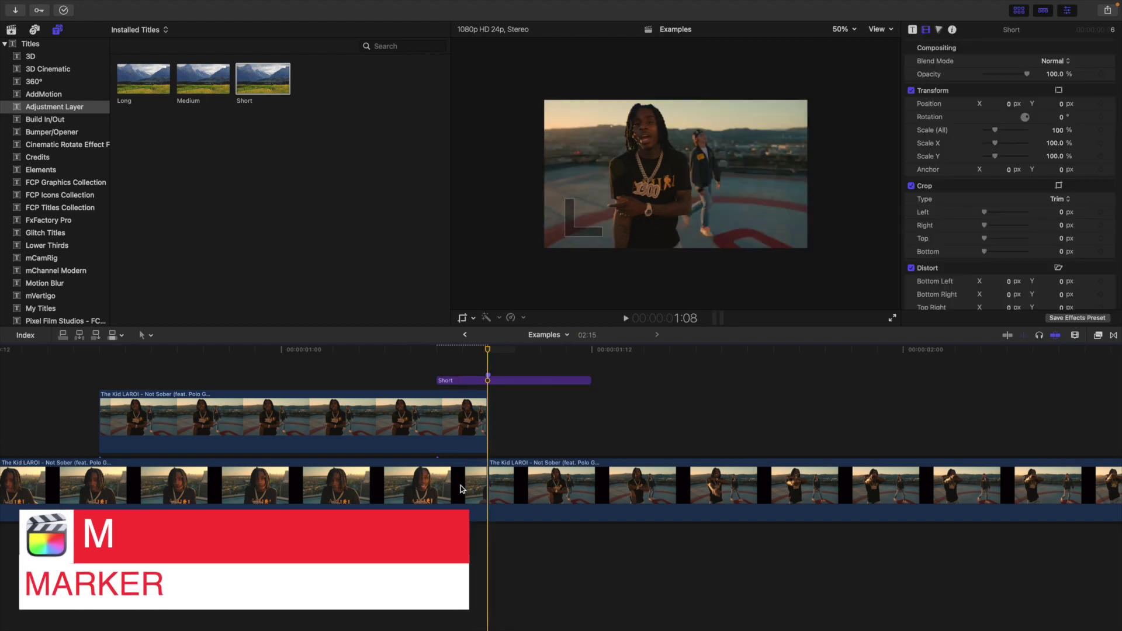
click(436, 368)
key(Right)
key(Right)
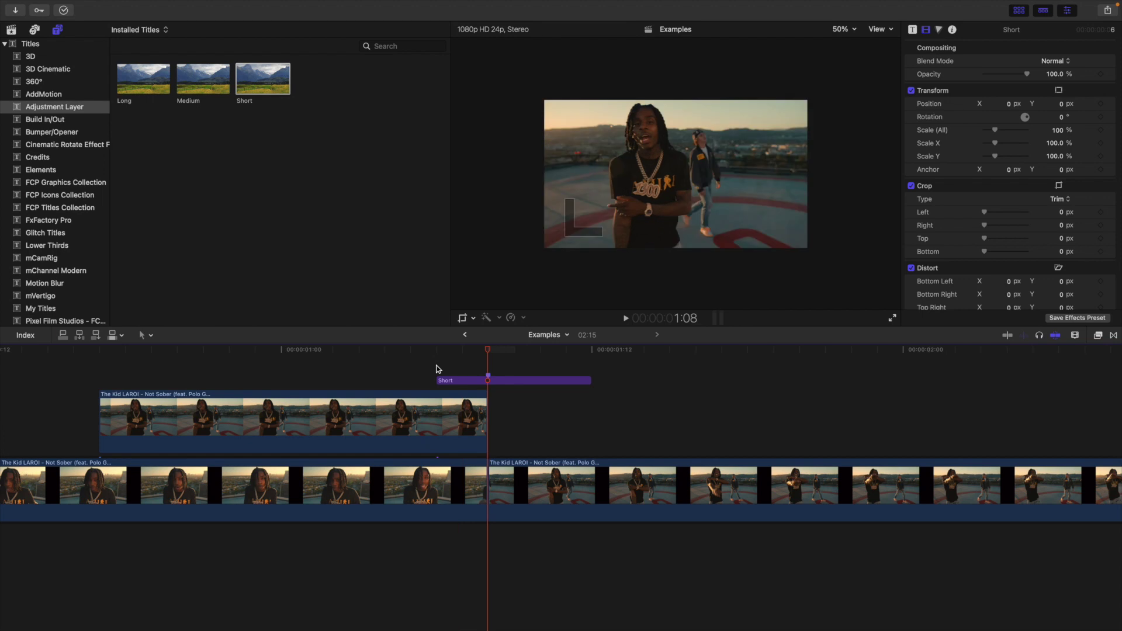
Step: Apply the Camera Shake 01 effect from the Camera Shake Presets to the adjustment layer
click(507, 381)
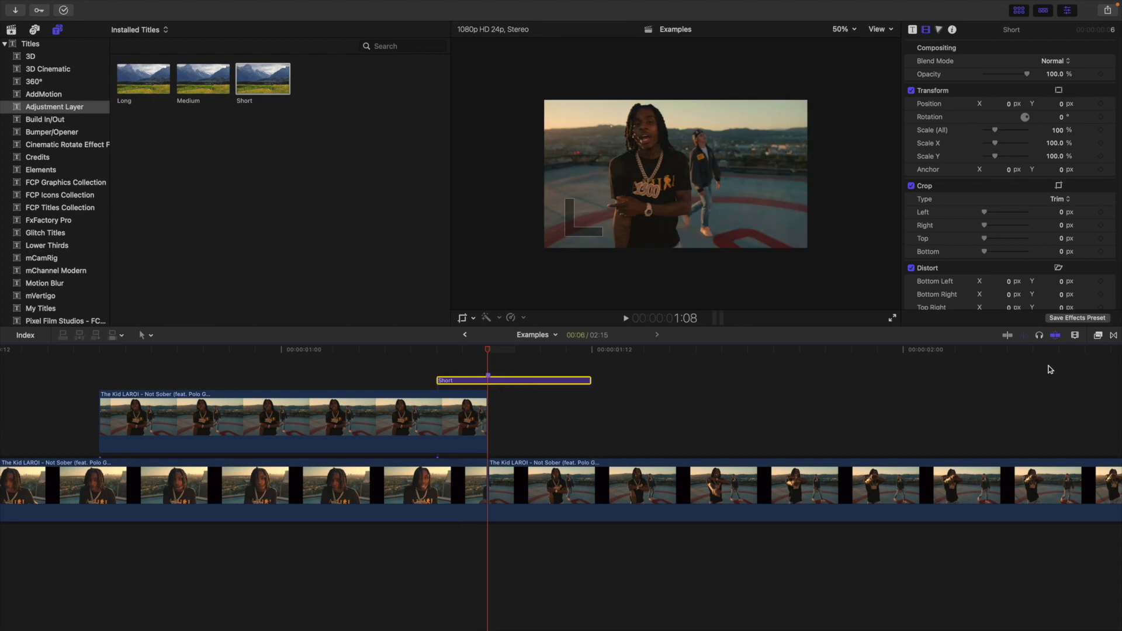
click(1098, 335)
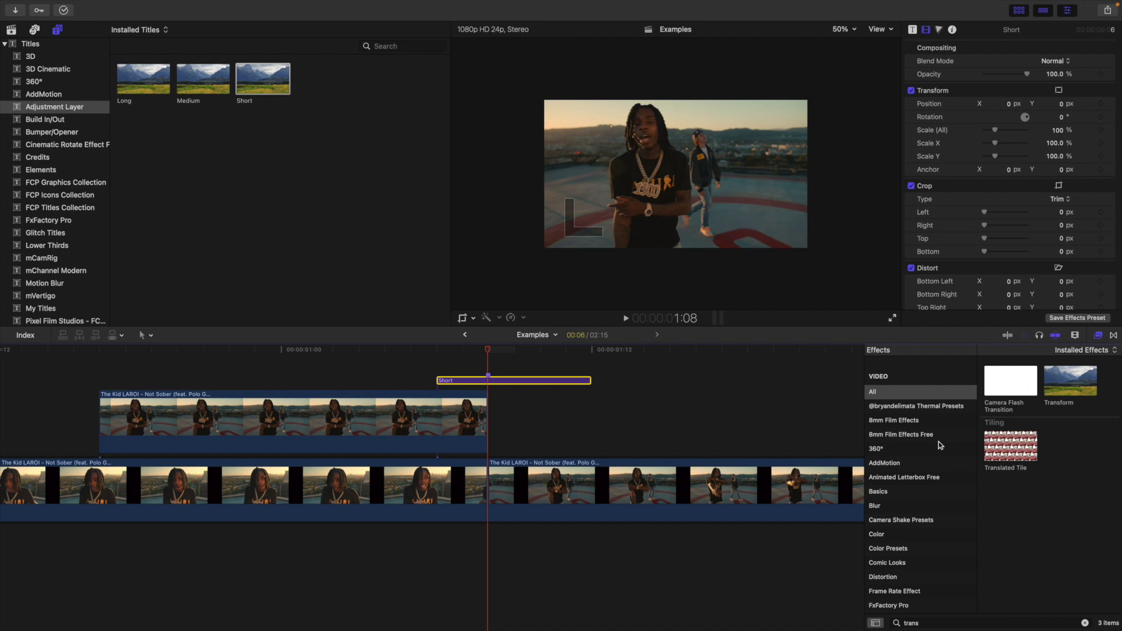
click(904, 520)
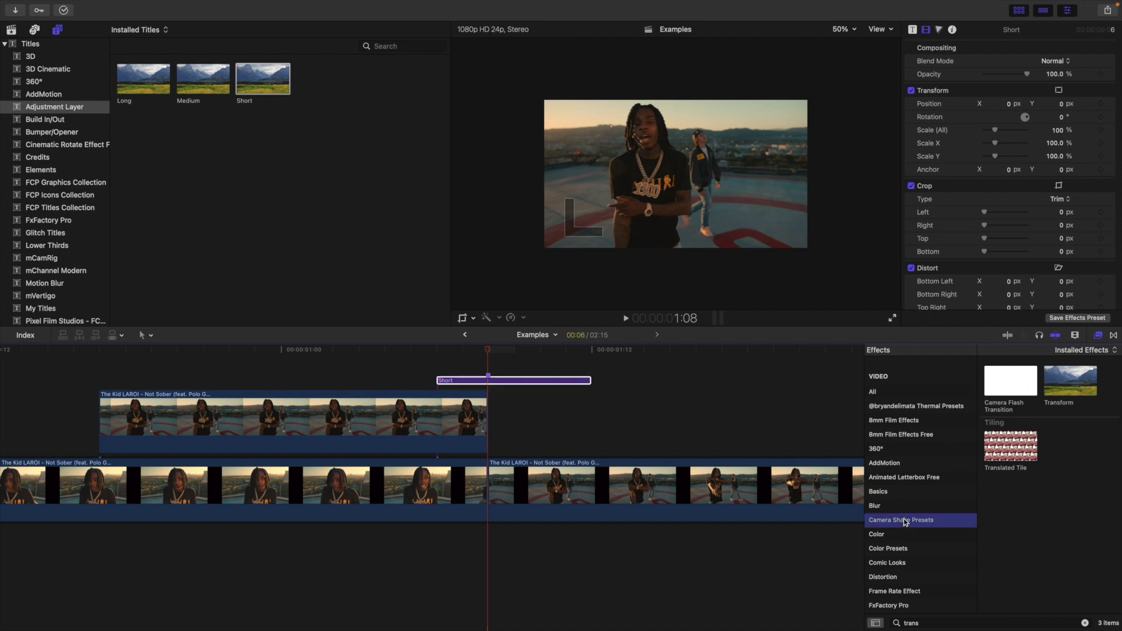
click(1085, 623)
drag(1021, 396, 530, 381)
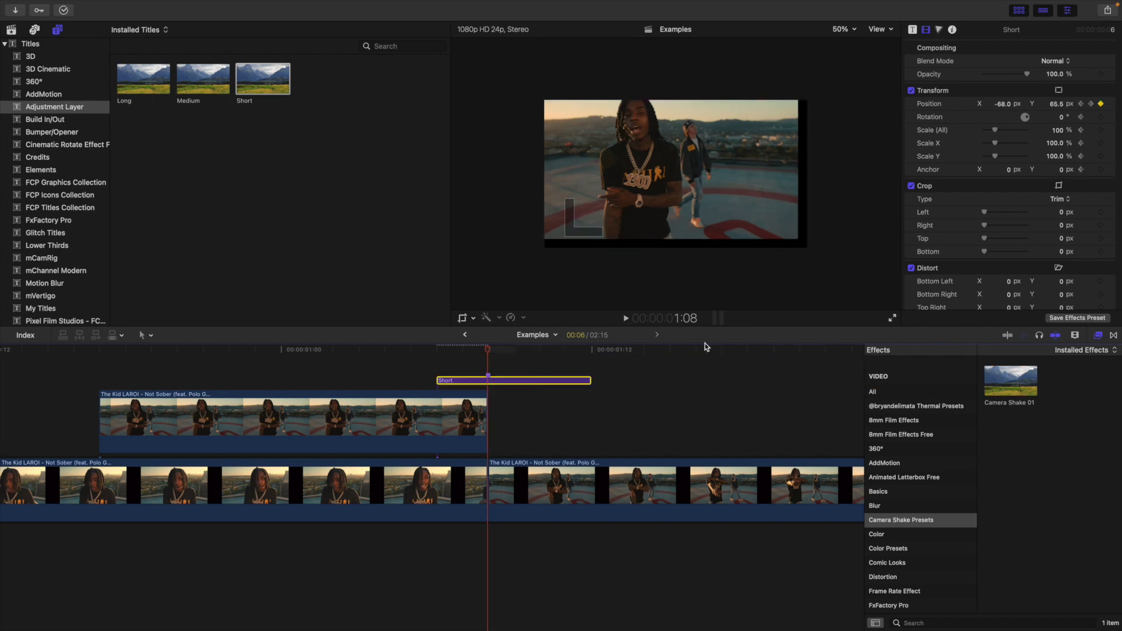
click(1100, 336)
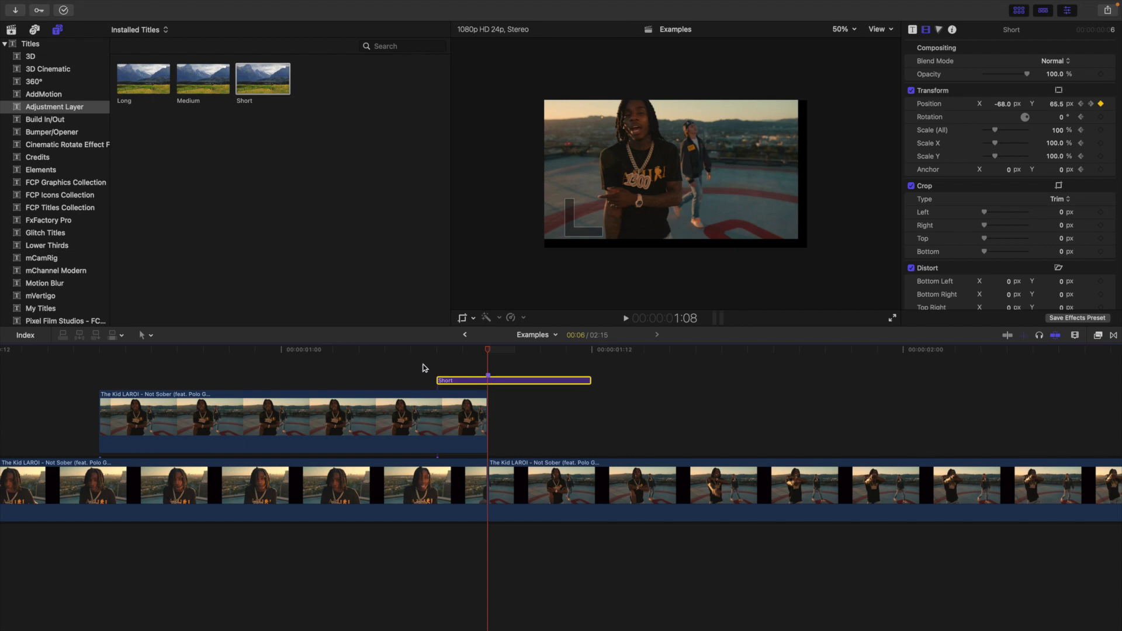
Step: Play the sequence from within the freeze frame to review the camera shake over the cut
click(237, 373)
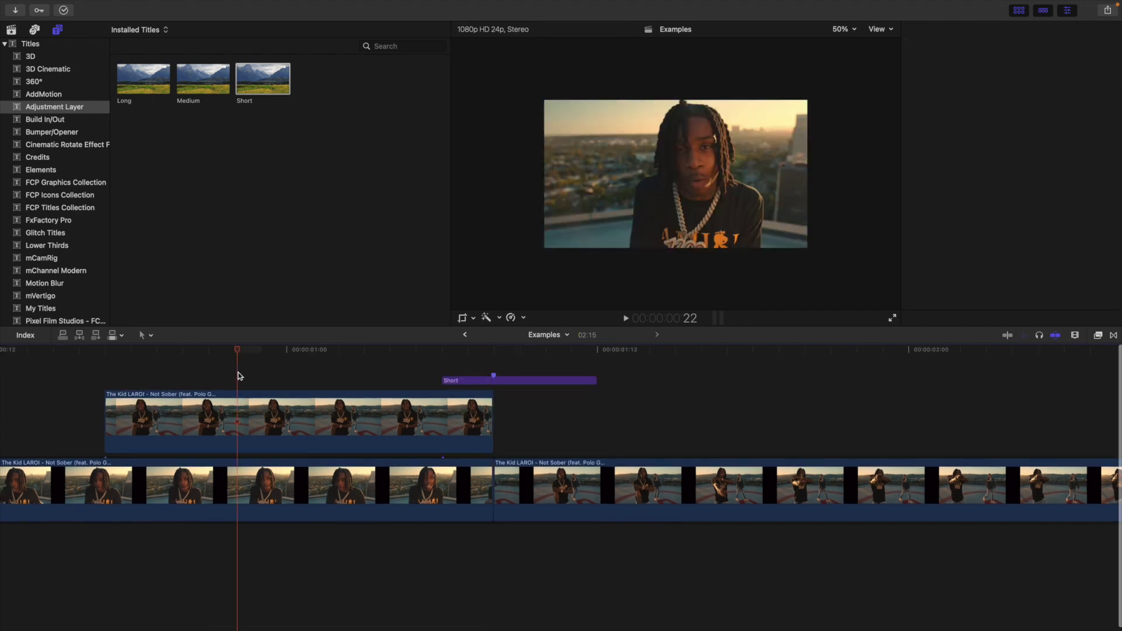
key(space)
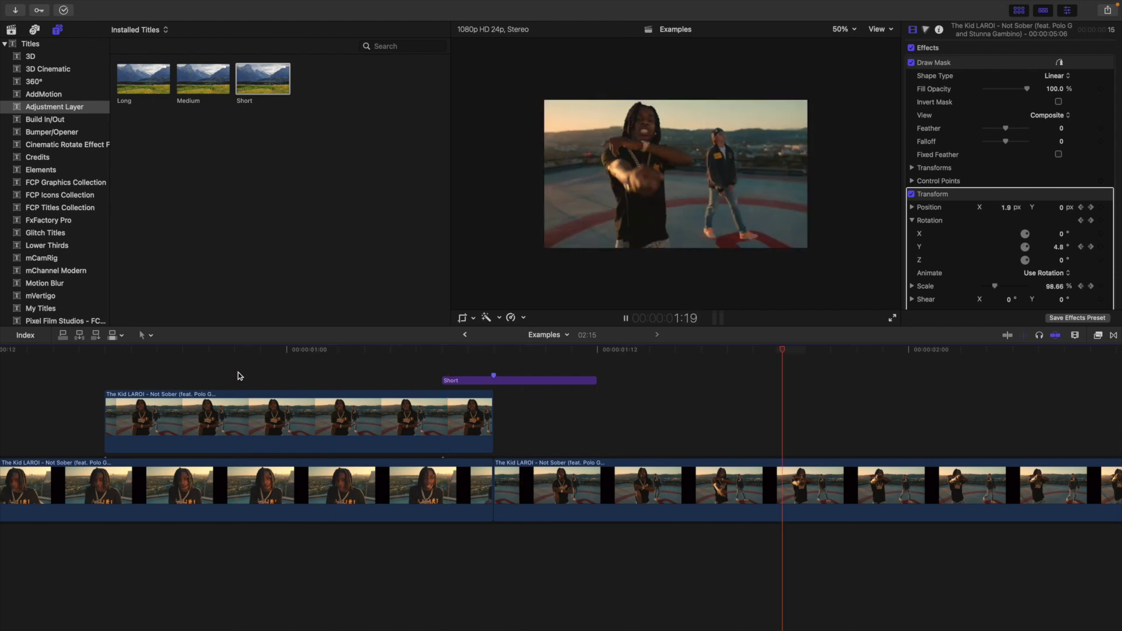
click(190, 374)
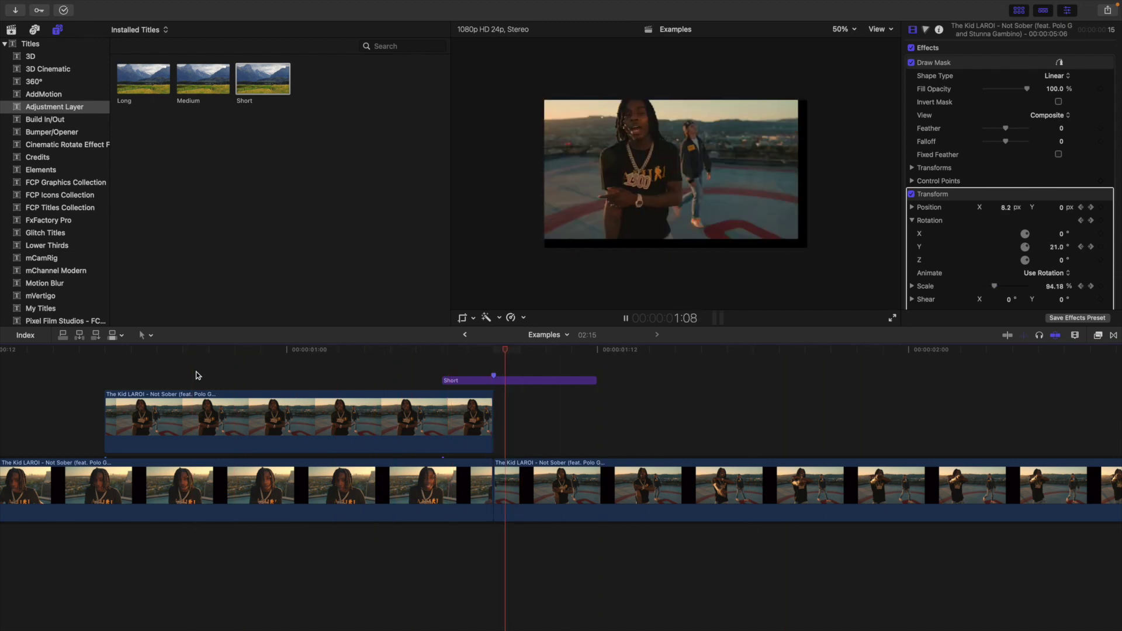
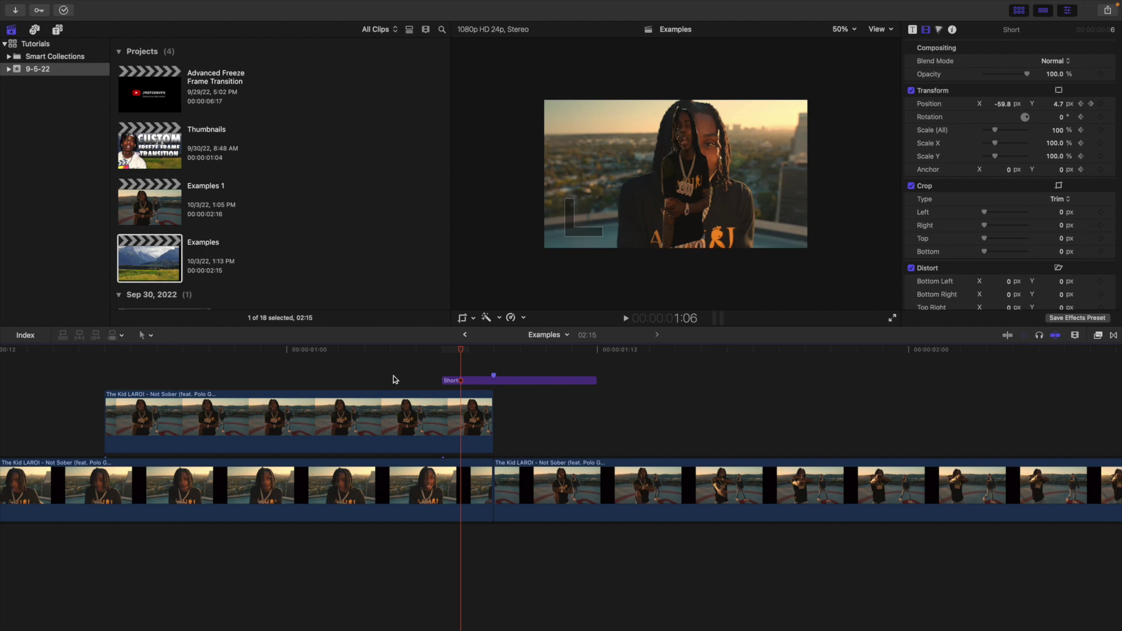
Step: Go to the adjustment layer's first frame and show its video animation keyframes
click(444, 363)
scroll(403, 370, left, 1)
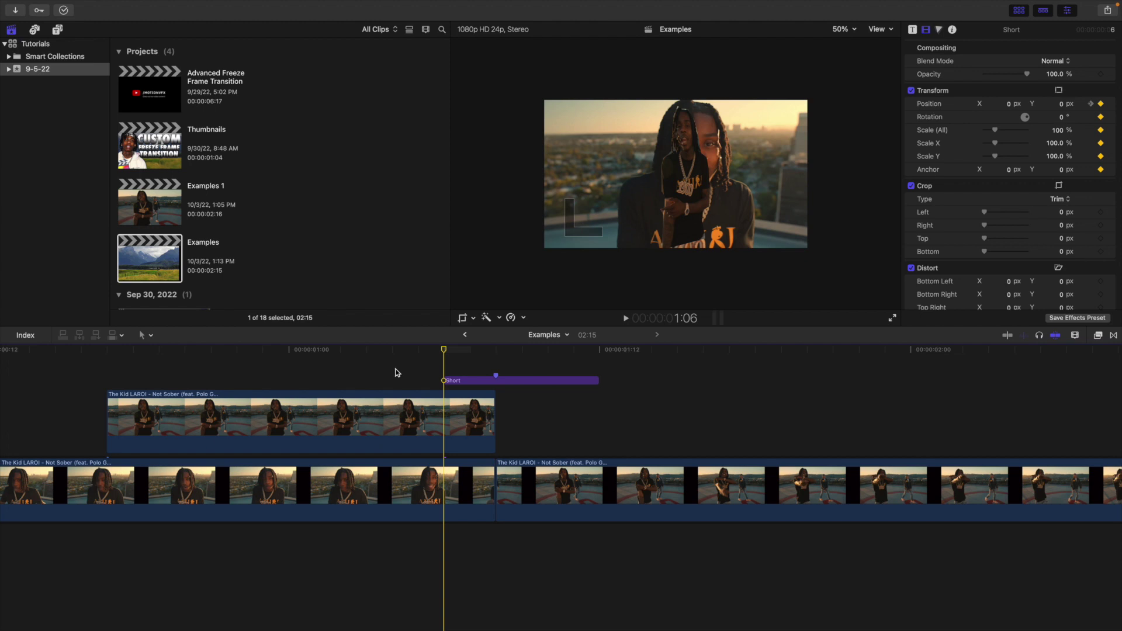
click(472, 382)
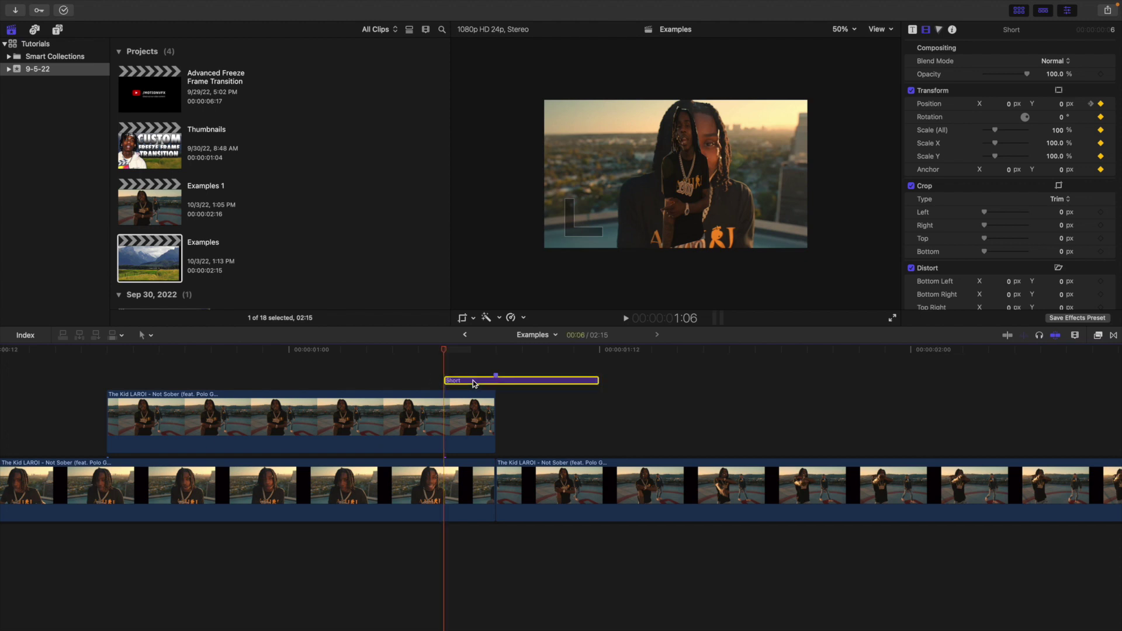
right_click(472, 382)
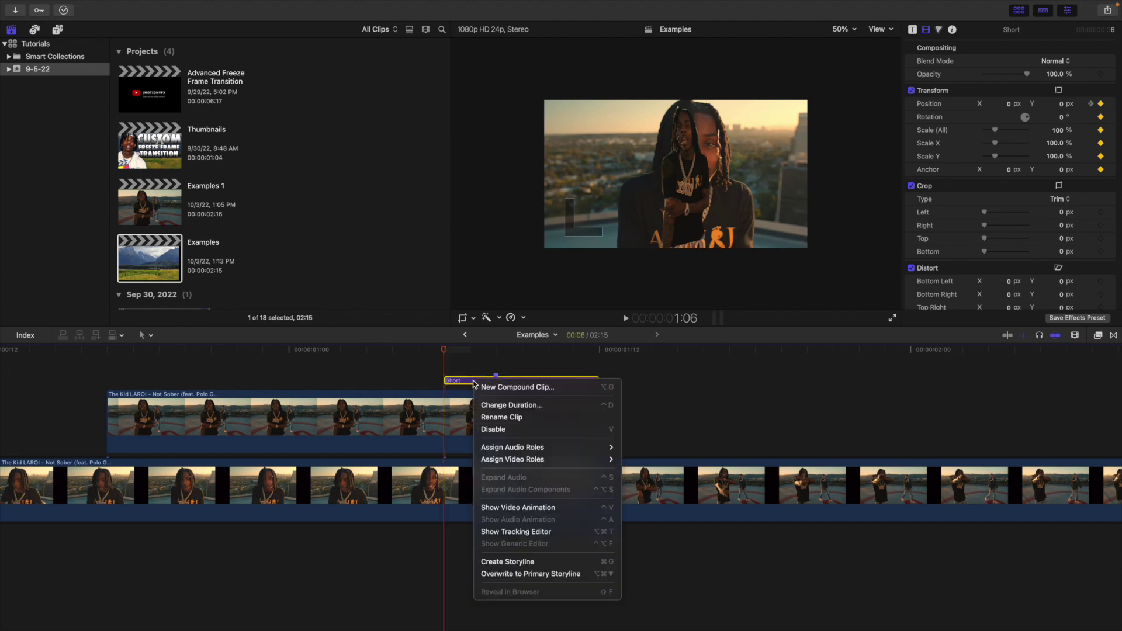
click(516, 508)
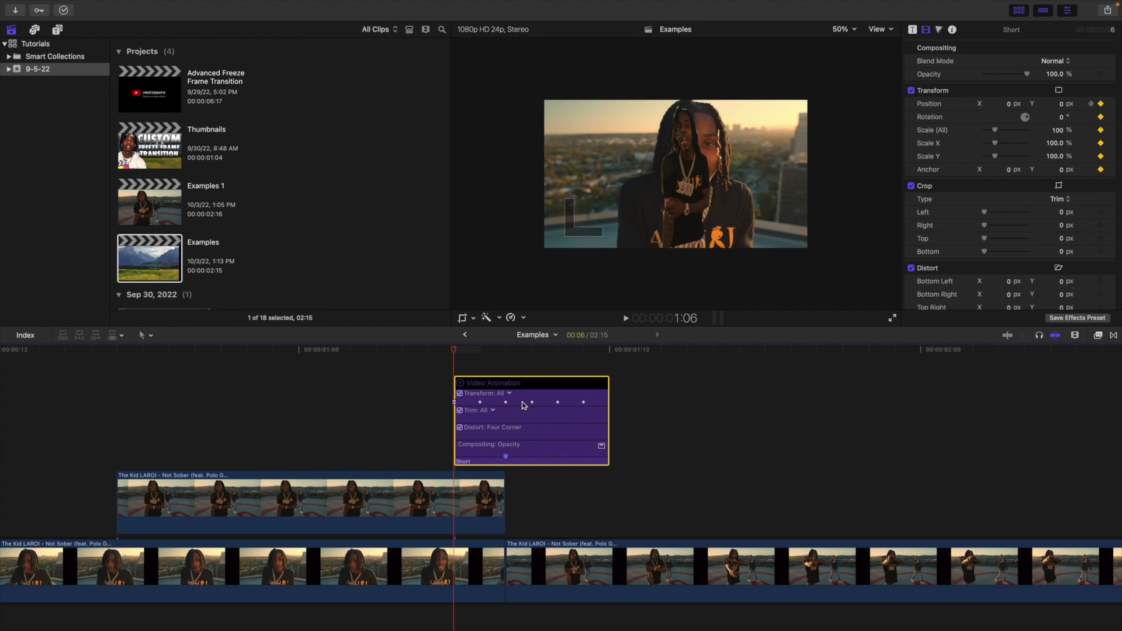
Step: Try extending the adjustment layer to 8 frames and moving its last Transform keyframe later, and undo both changes
click(558, 402)
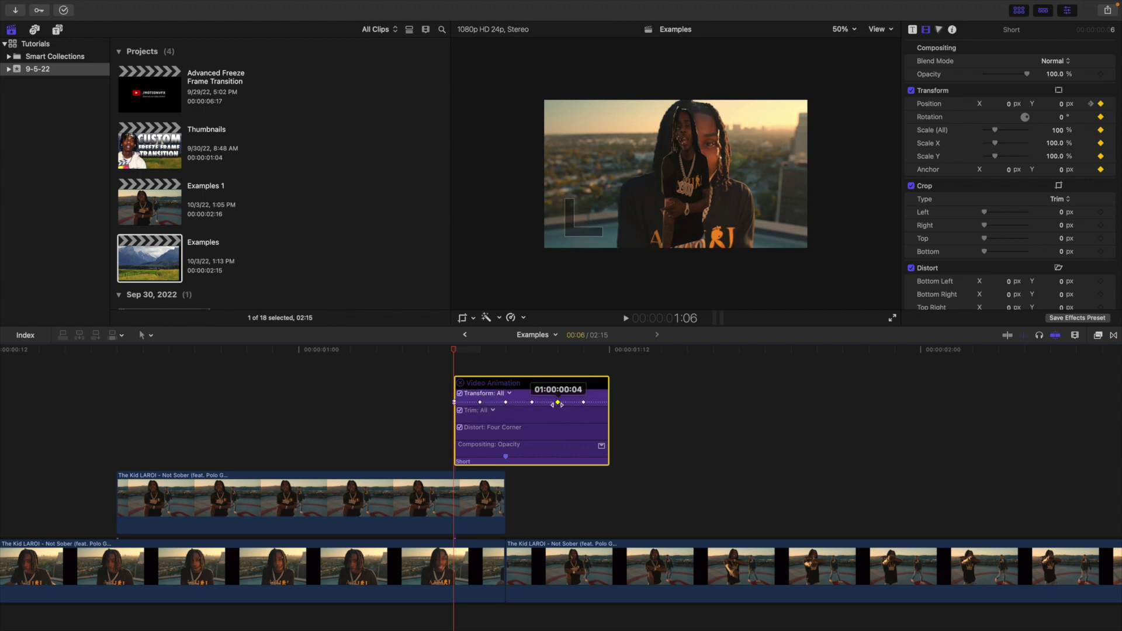
alt+click(583, 402)
drag(608, 462, 660, 461)
drag(585, 403, 640, 407)
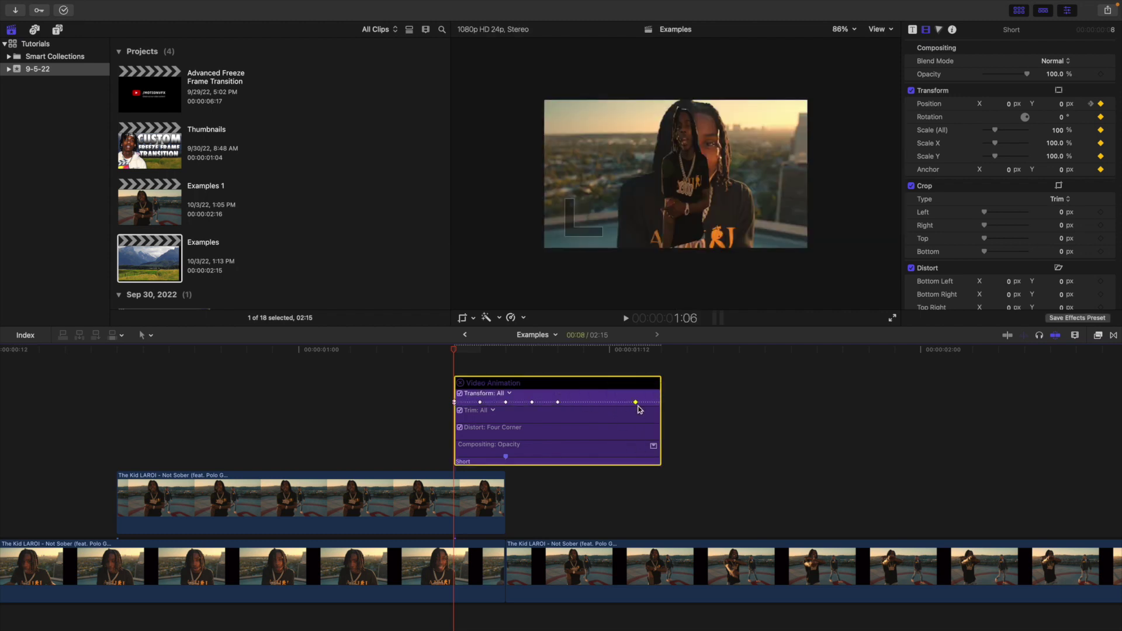
key(super+z)
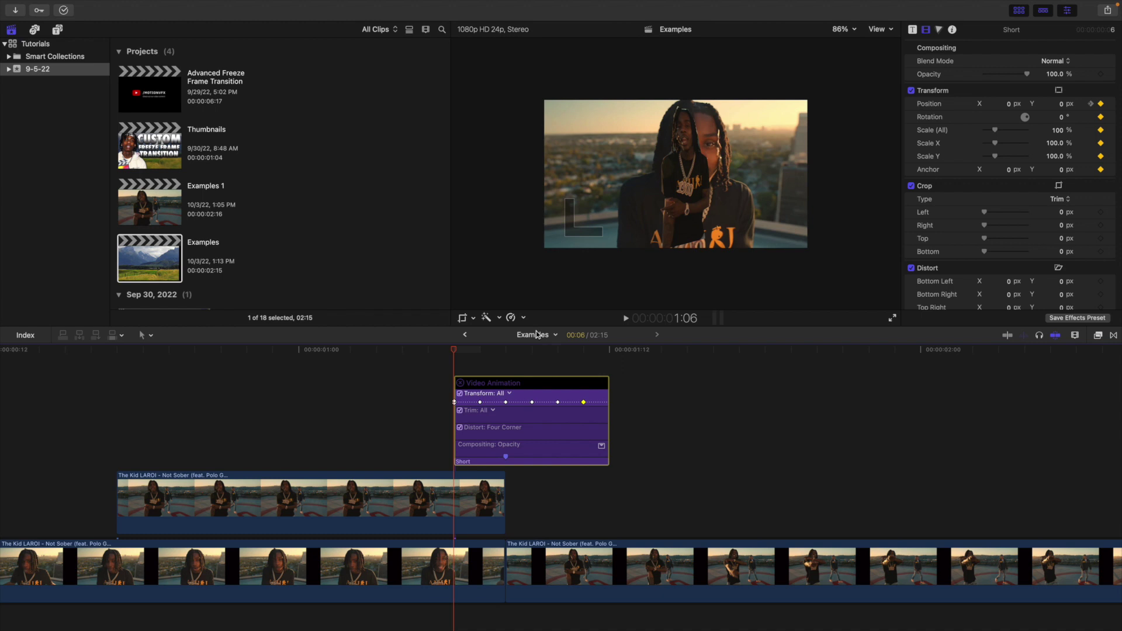
Step: Turn on the on-screen Transform controls and step through the adjustment layer's keyframes to frame 1:09
click(473, 318)
click(489, 333)
click(475, 461)
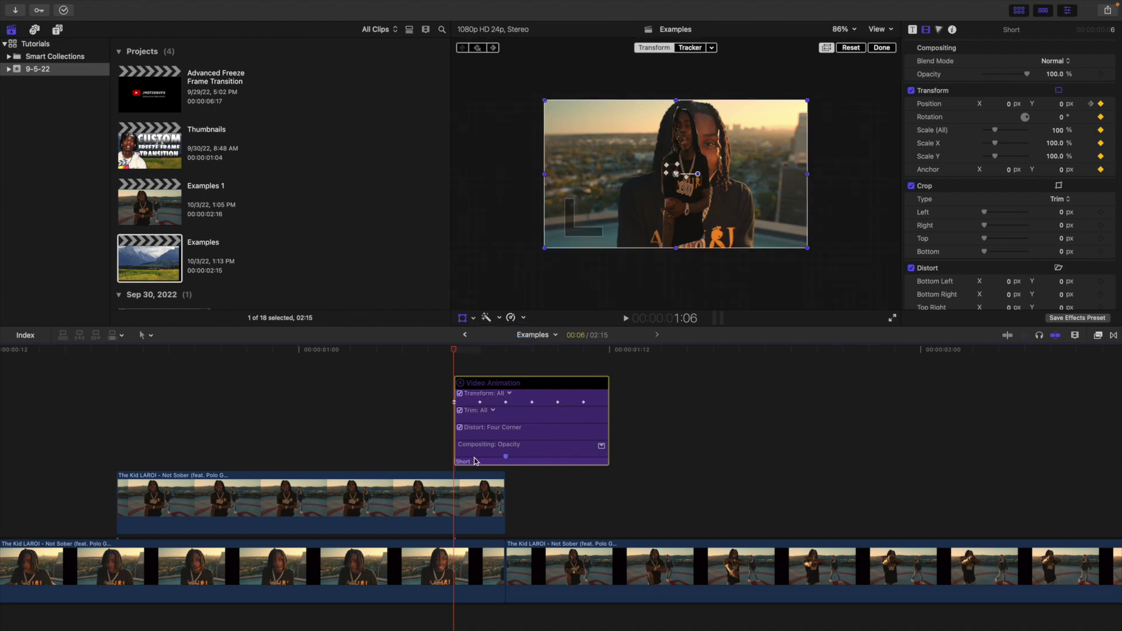
key(Right)
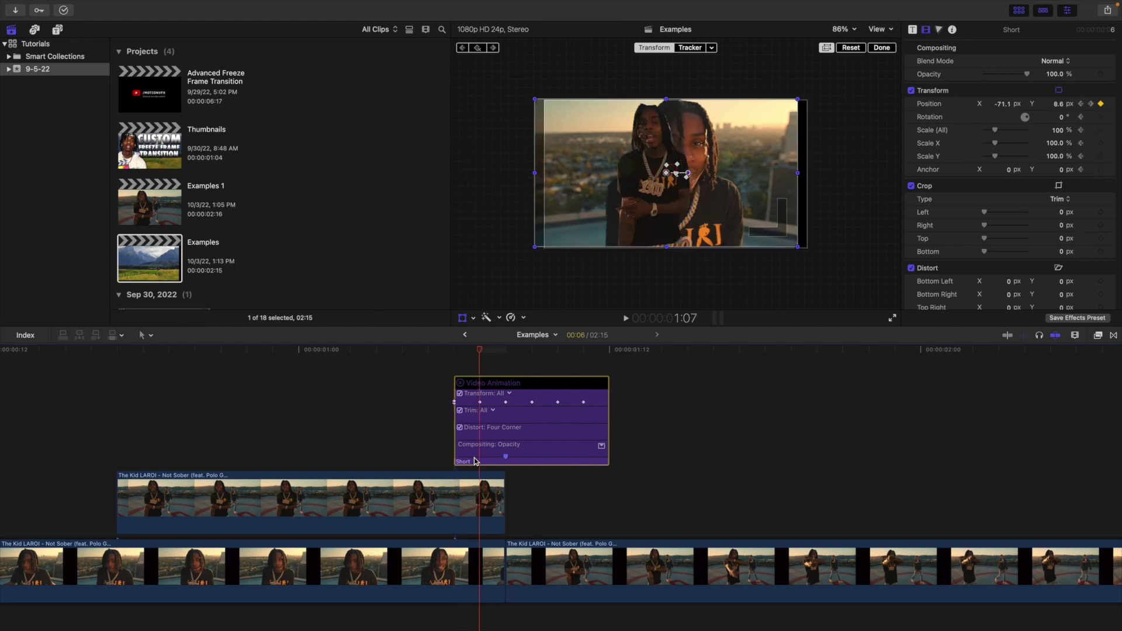
key(Right)
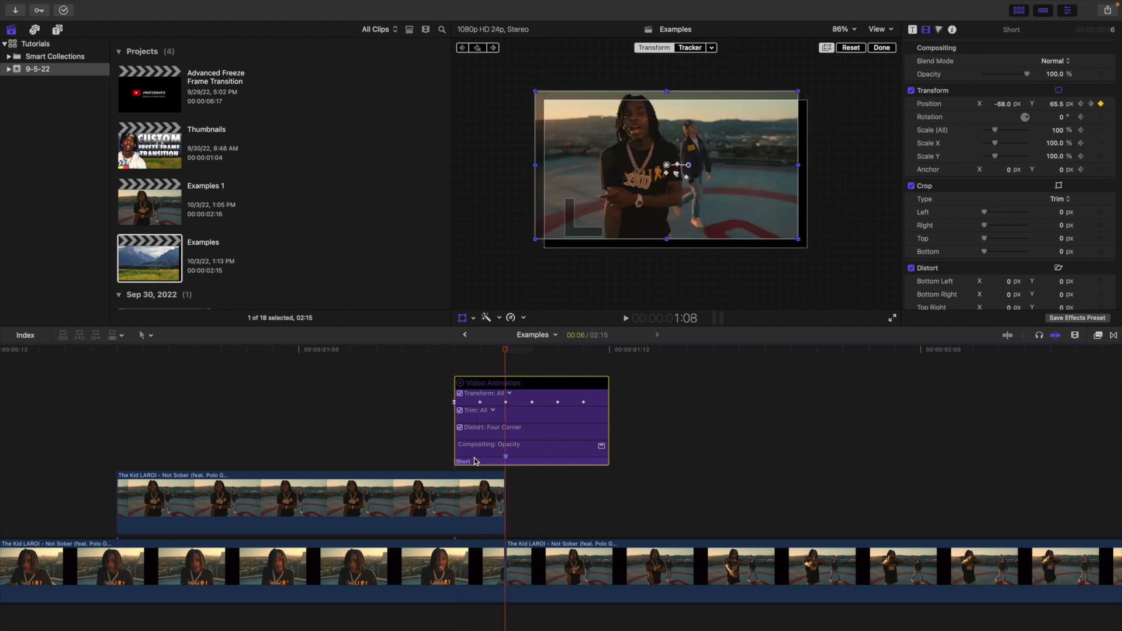
key(Right)
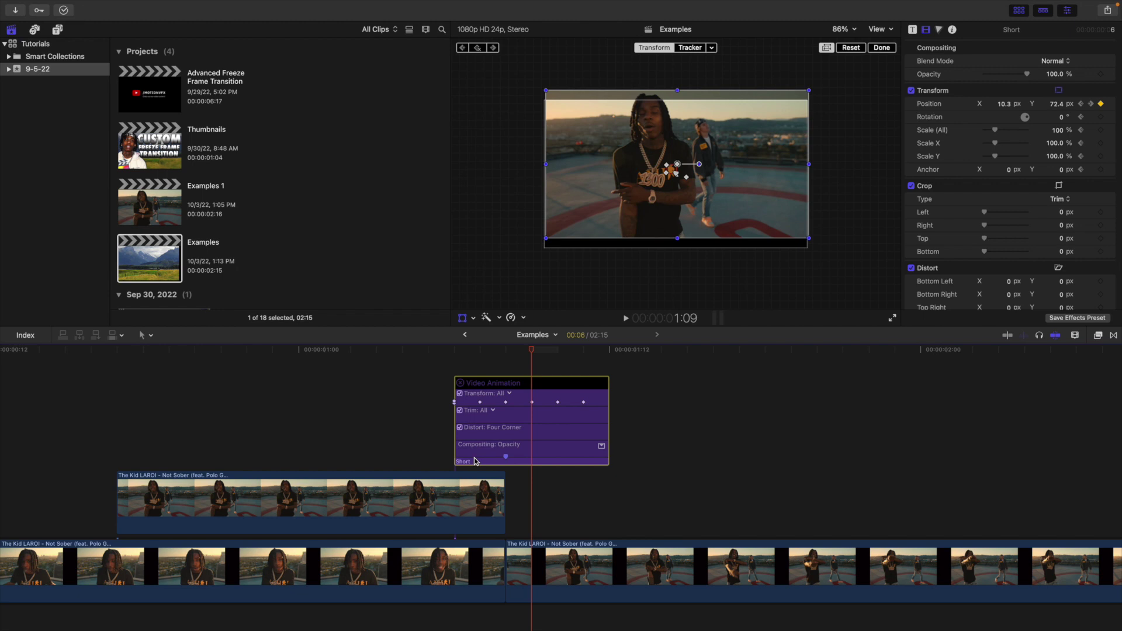
Step: At the 1:09 keyframe, set the adjustment layer's position to X 90.3 px and Y -180.7 px, and hide its video animation
drag(1059, 109, 1005, 106)
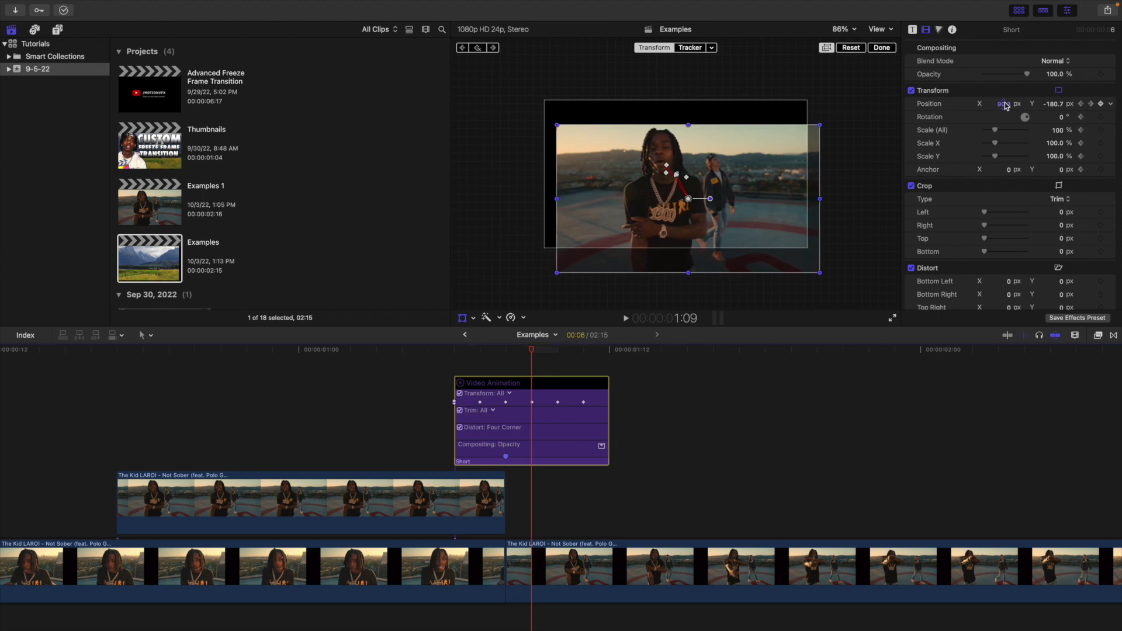
drag(1004, 105, 1005, 106)
right_click(545, 463)
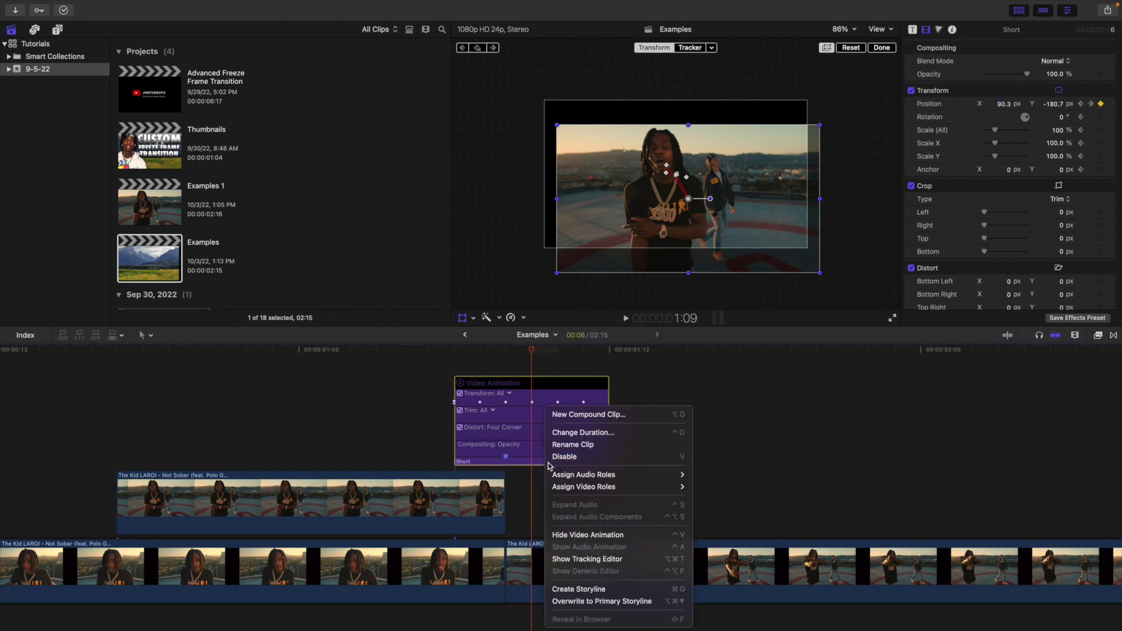
click(592, 537)
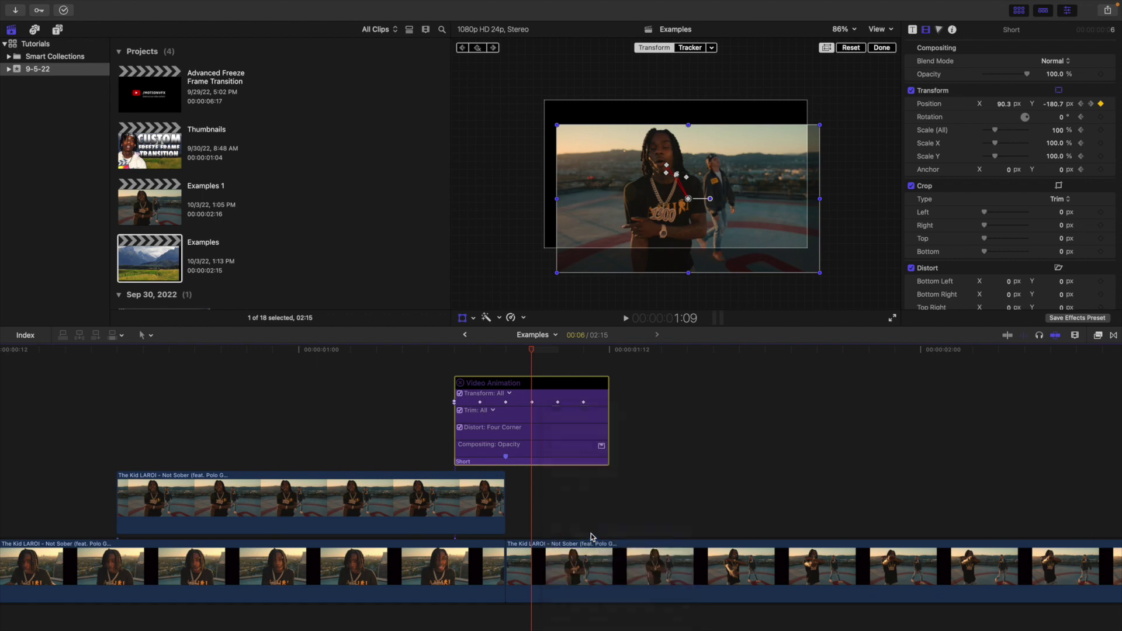
Step: Play the transition repeatedly from near the freeze frame's start to review the adjusted camera shake
click(124, 437)
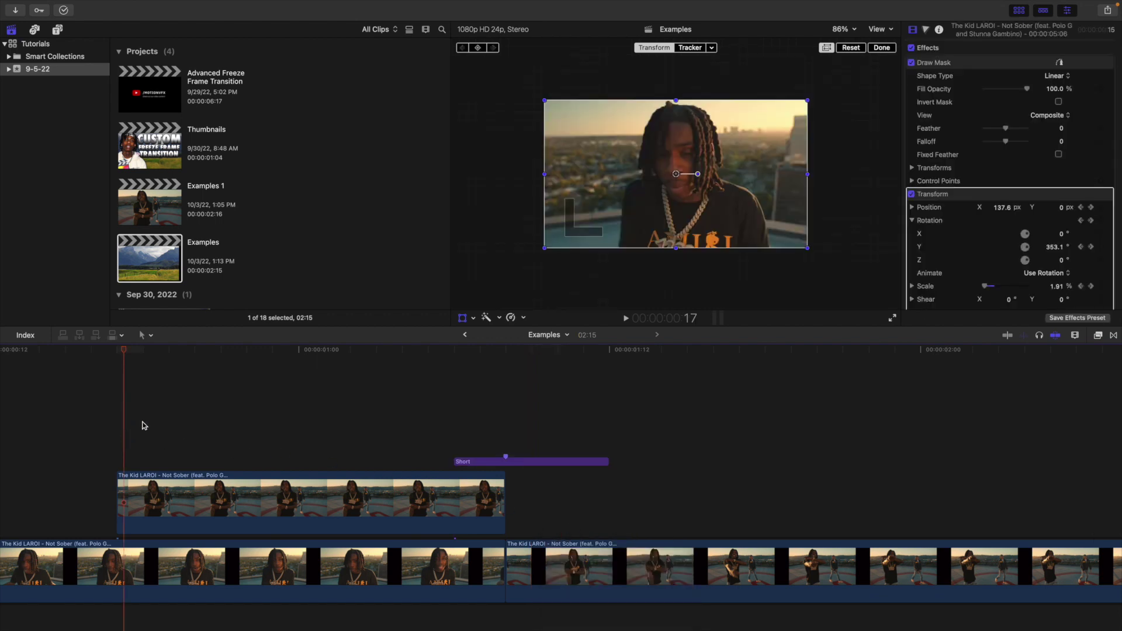
key(space)
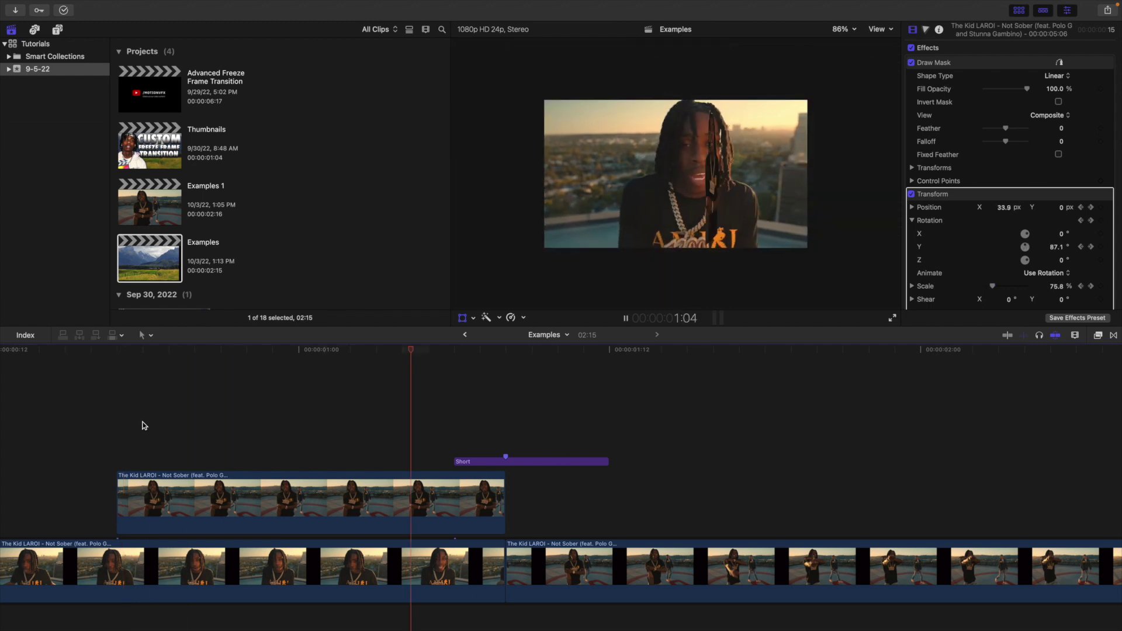
click(143, 425)
click(143, 425)
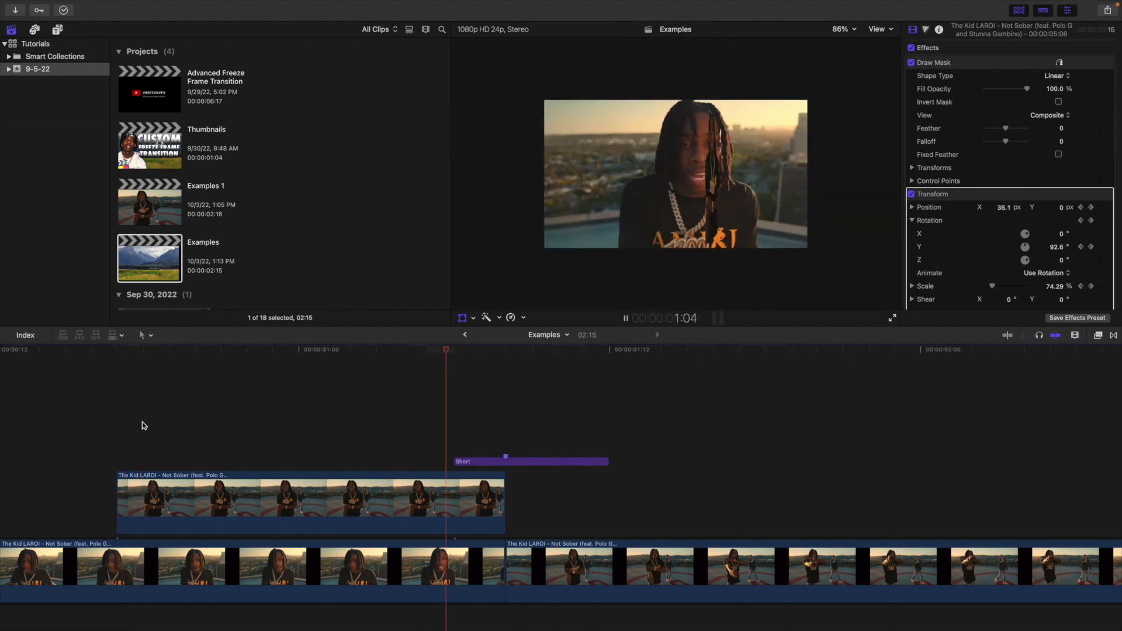
key(space)
Step: Step through the camera-shake adjustment layer's keyframes up to frame 1:09, and turn off the on-screen Transform controls
click(463, 414)
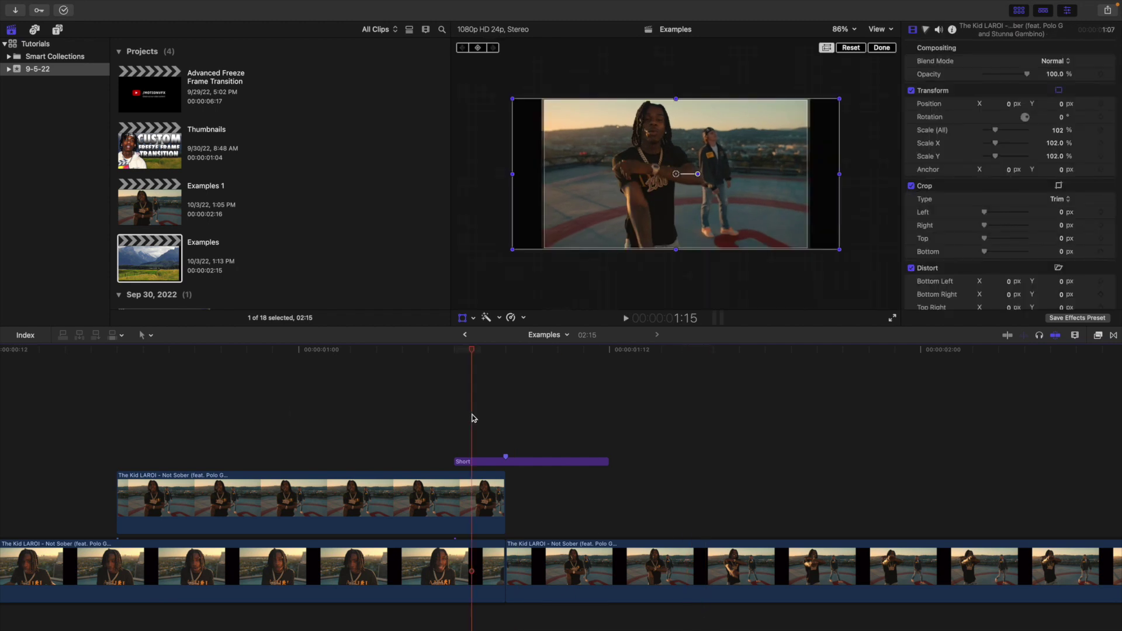
click(471, 418)
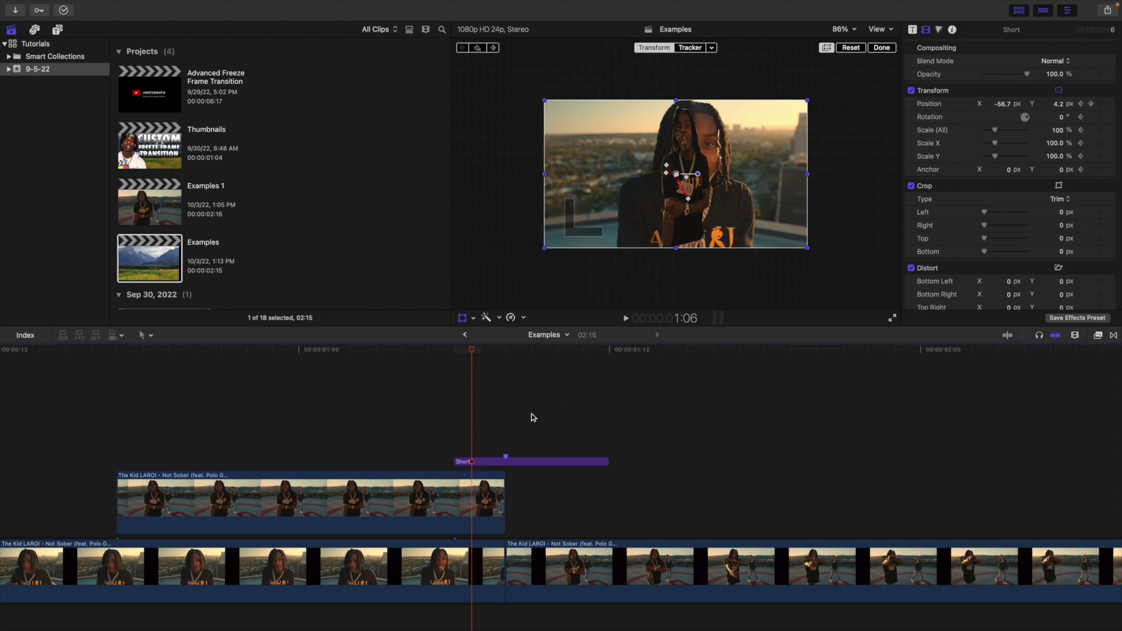
click(510, 419)
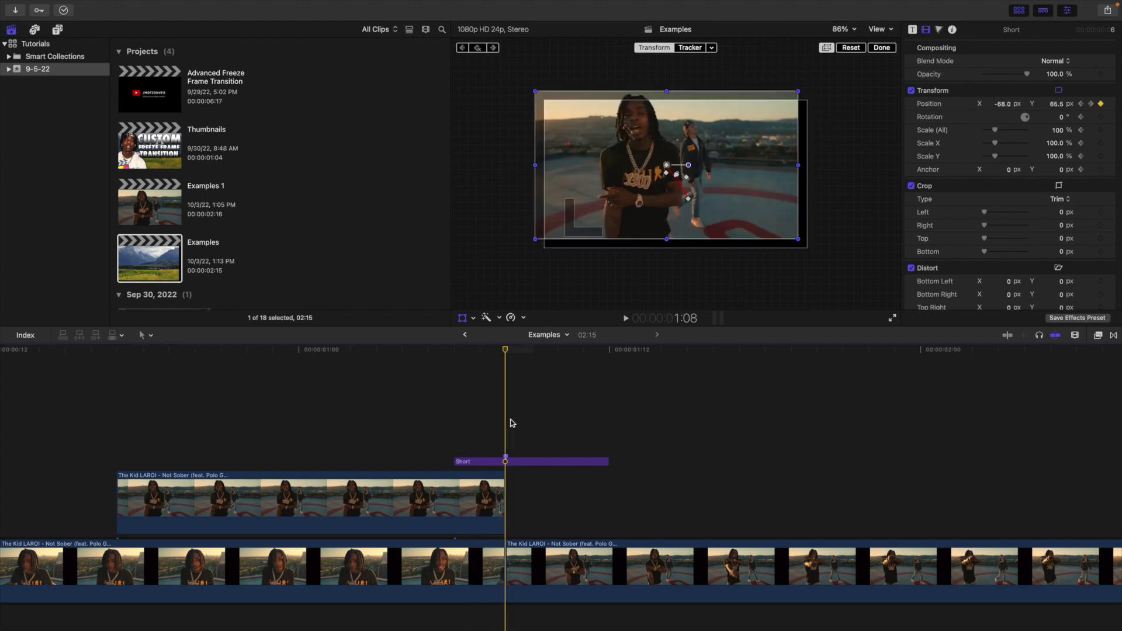
click(530, 461)
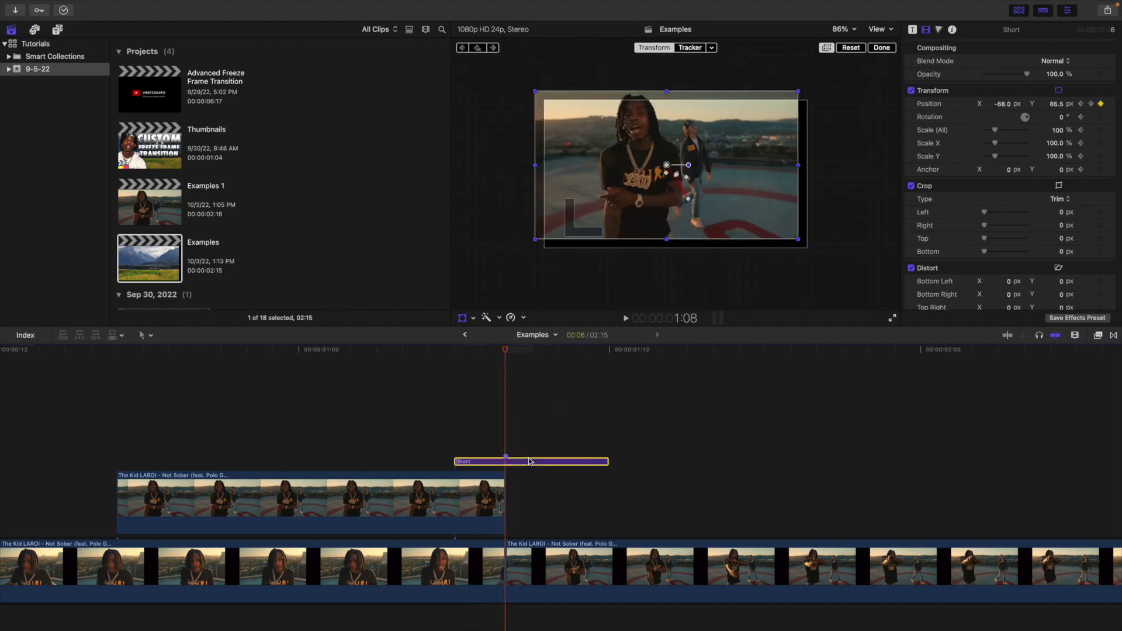
key(Right)
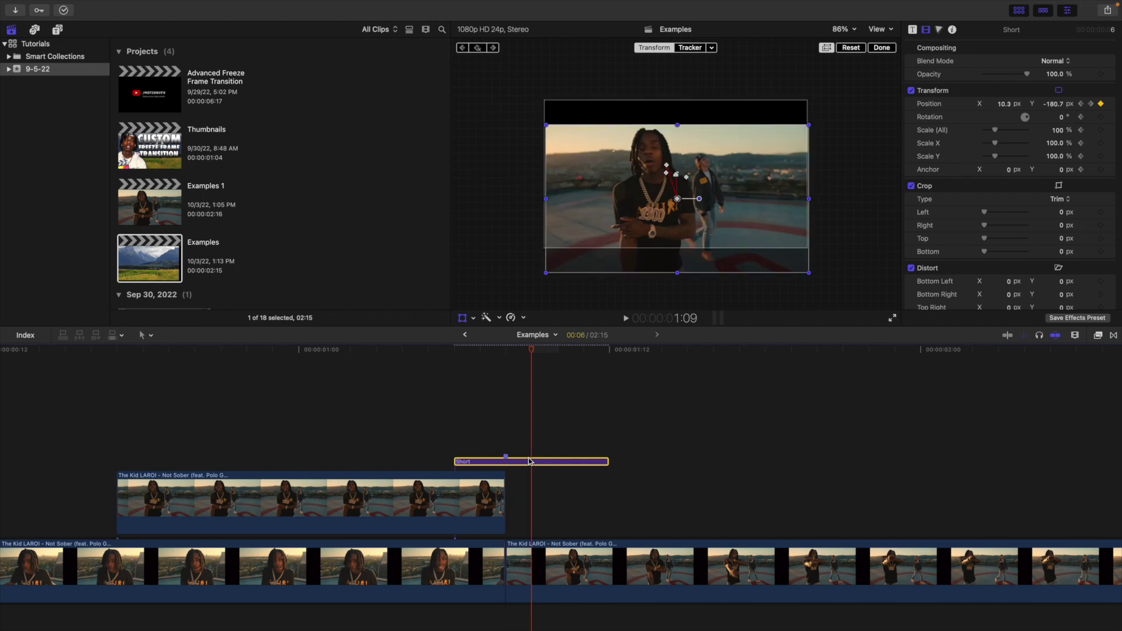
click(882, 47)
Step: Play the transition and step through the camera-shake frames from 1:06 to 1:08 to examine the picture's edges
click(109, 421)
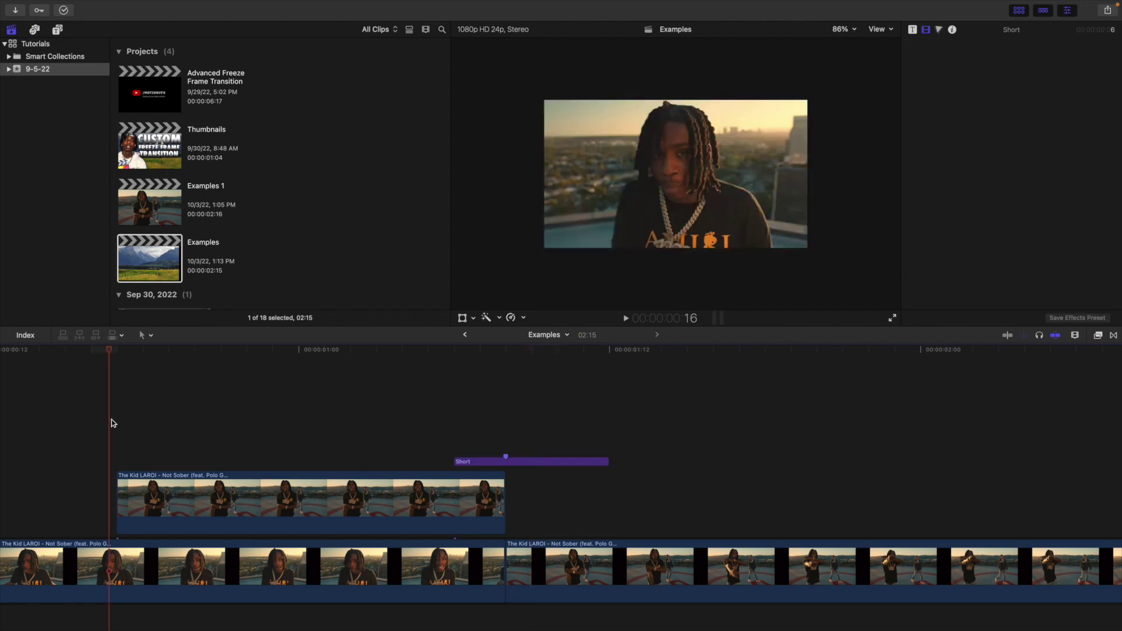
key(space)
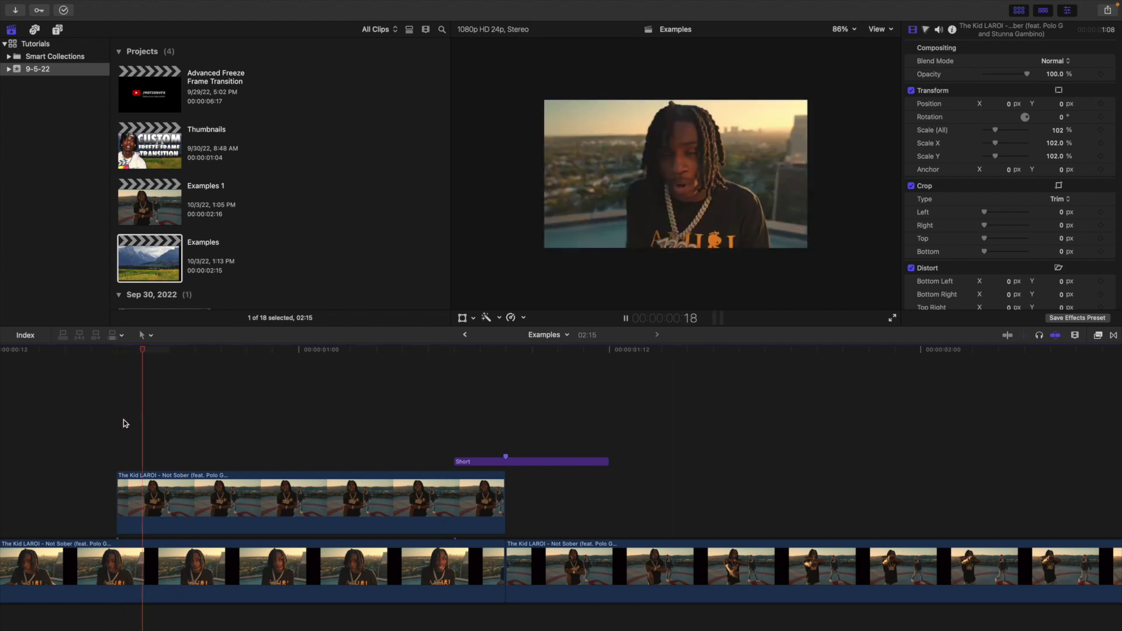
key(space)
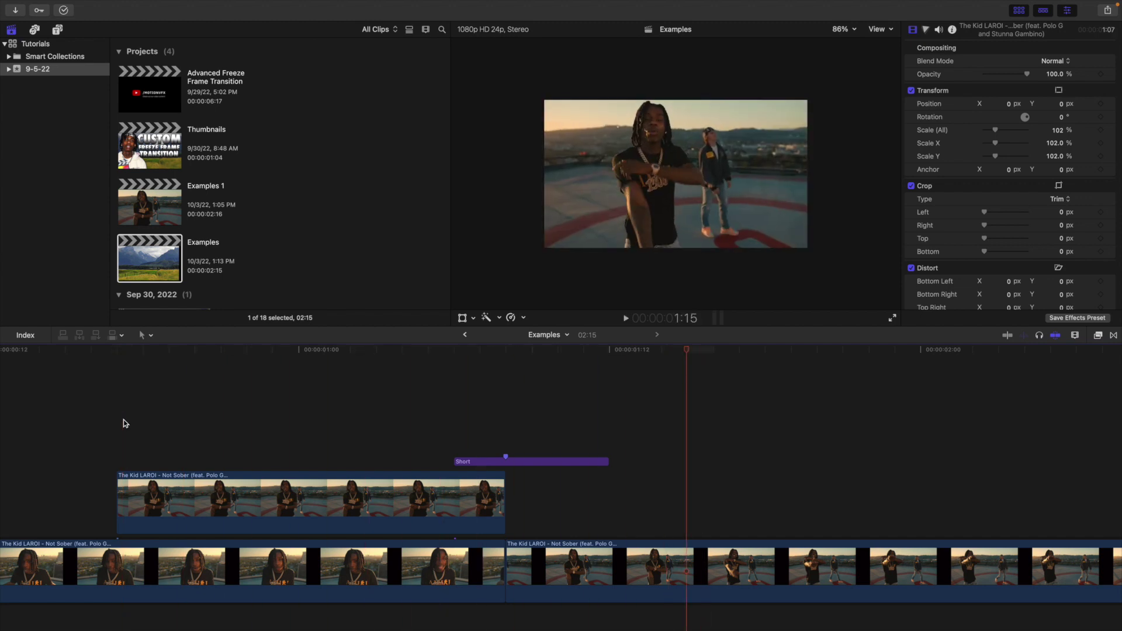
click(554, 427)
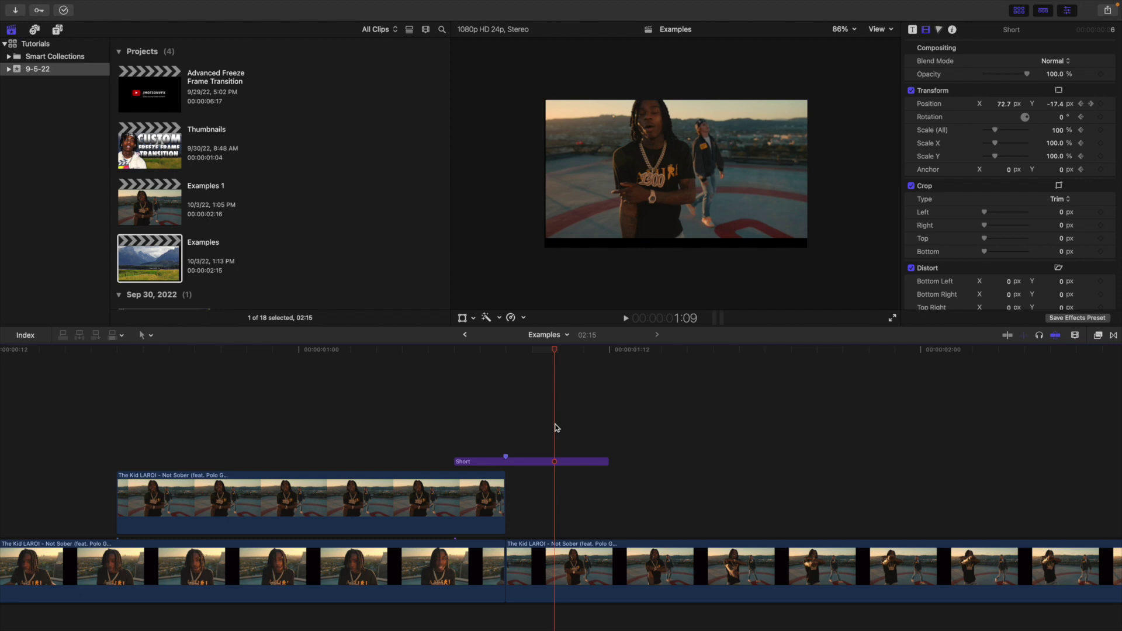
key(shift+z)
click(504, 393)
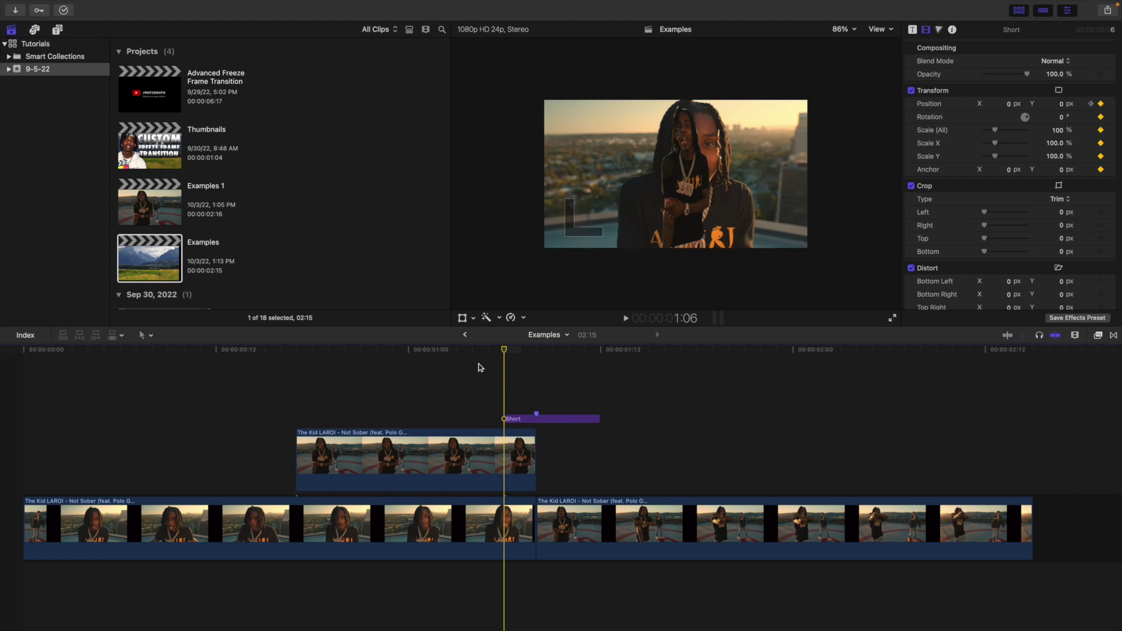
key(Right)
key(Right)
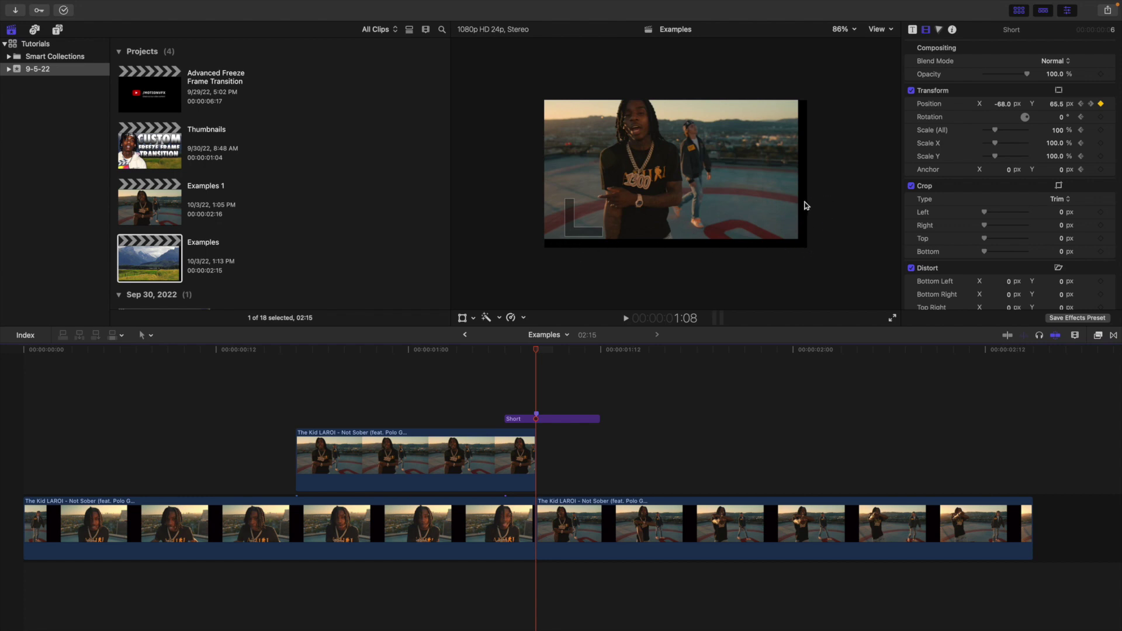
click(223, 433)
key(space)
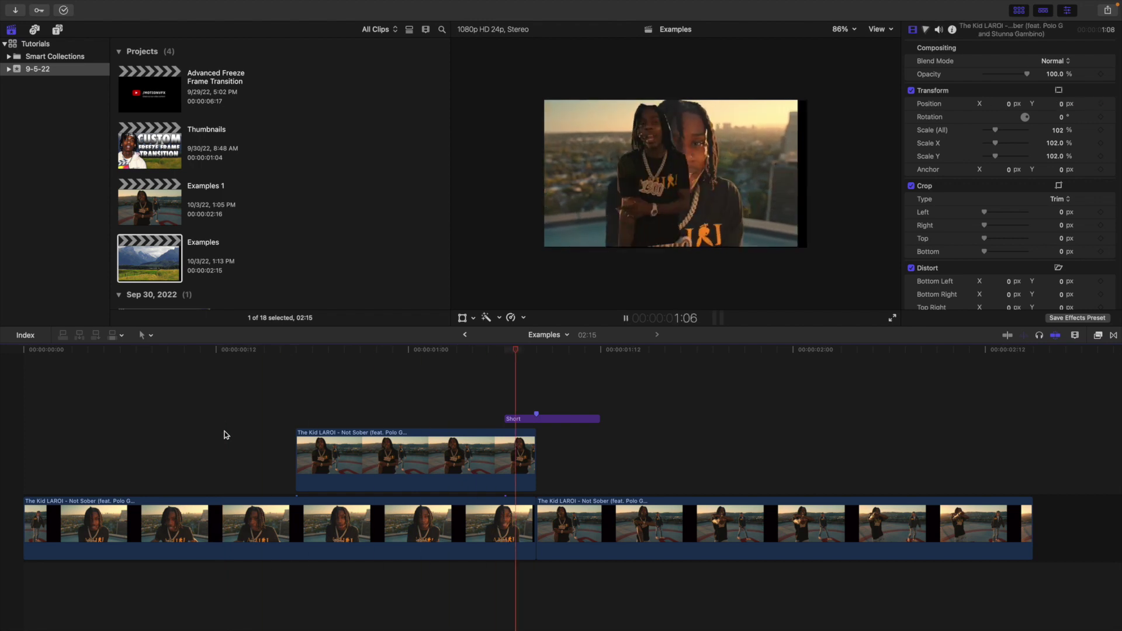
click(226, 435)
key(space)
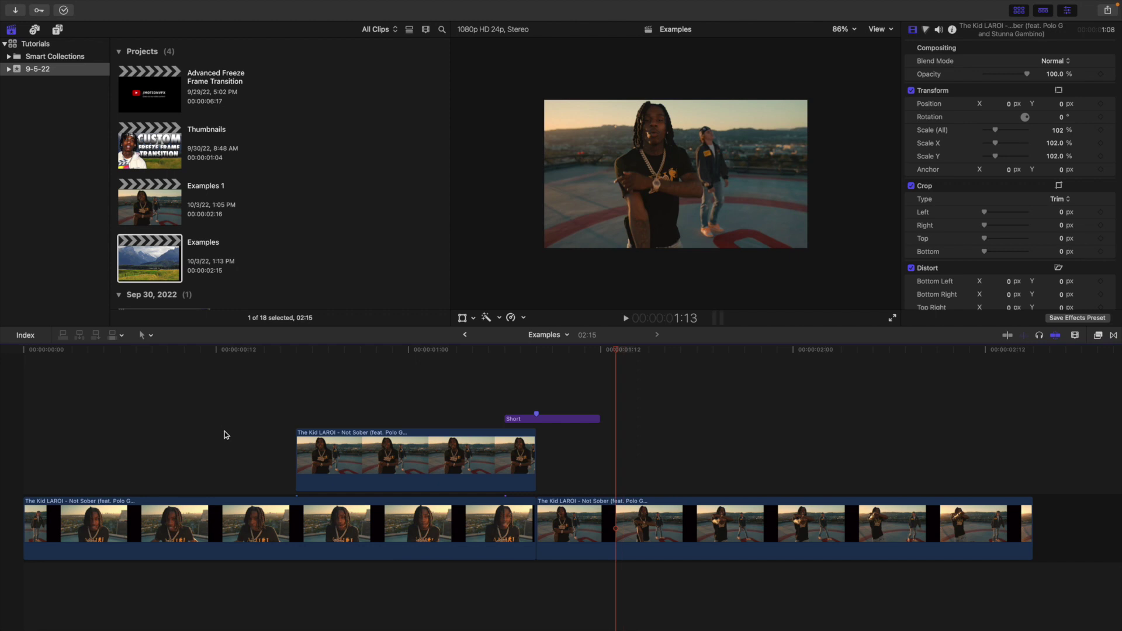
Step: Add a Short adjustment layer above all clips from the start of the timeline and extend it to the end of the last clip
click(56, 31)
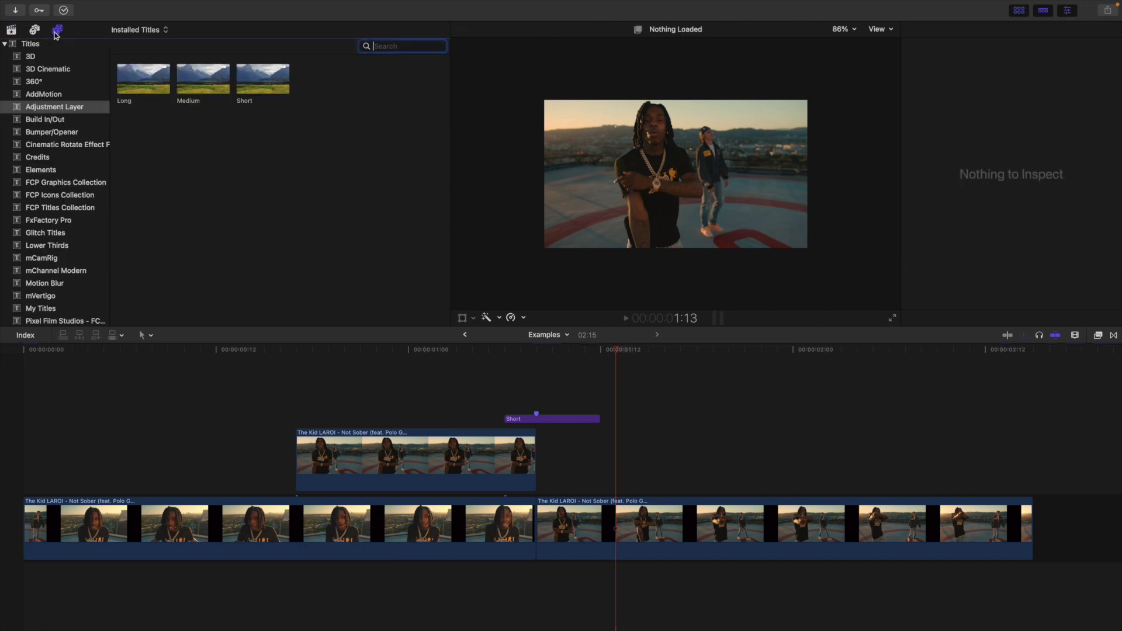
drag(242, 87, 18, 375)
drag(676, 405, 1030, 420)
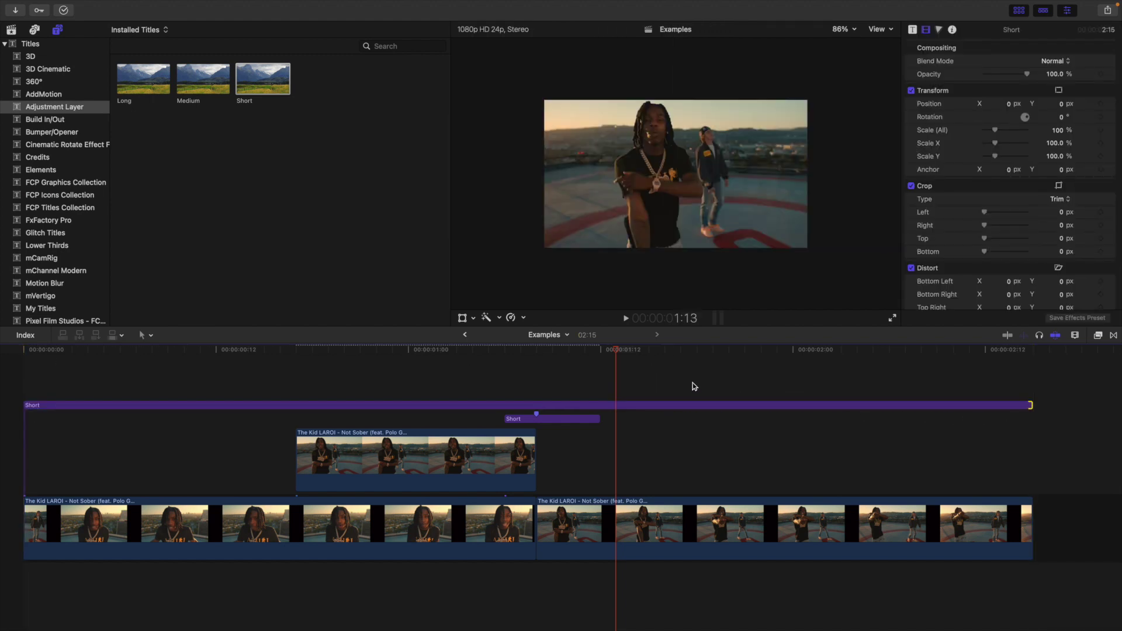
Step: Scale the full-length adjustment layer to 123% and set its Y position to -99.2 px
click(642, 405)
click(651, 407)
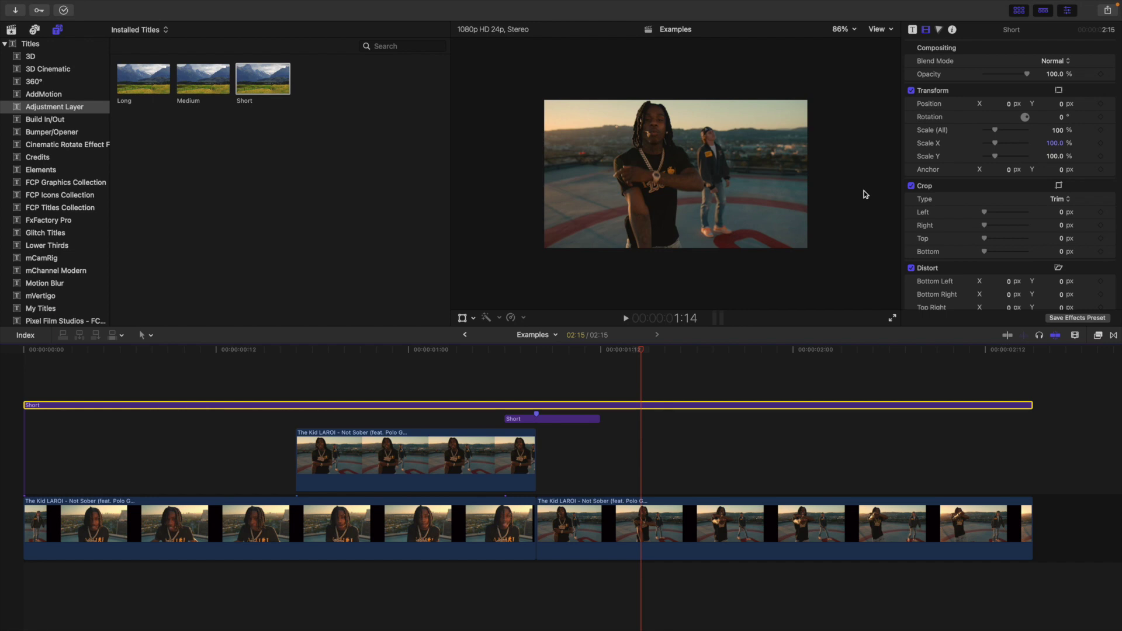
mouse_move(1062, 134)
mouse_down()
mouse_move(1058, 114)
mouse_move(1057, 124)
mouse_up()
Step: Check the picture's edges from frame 1:06 to 1:10, and play the whole transition repeatedly from the start
drag(635, 351, 501, 352)
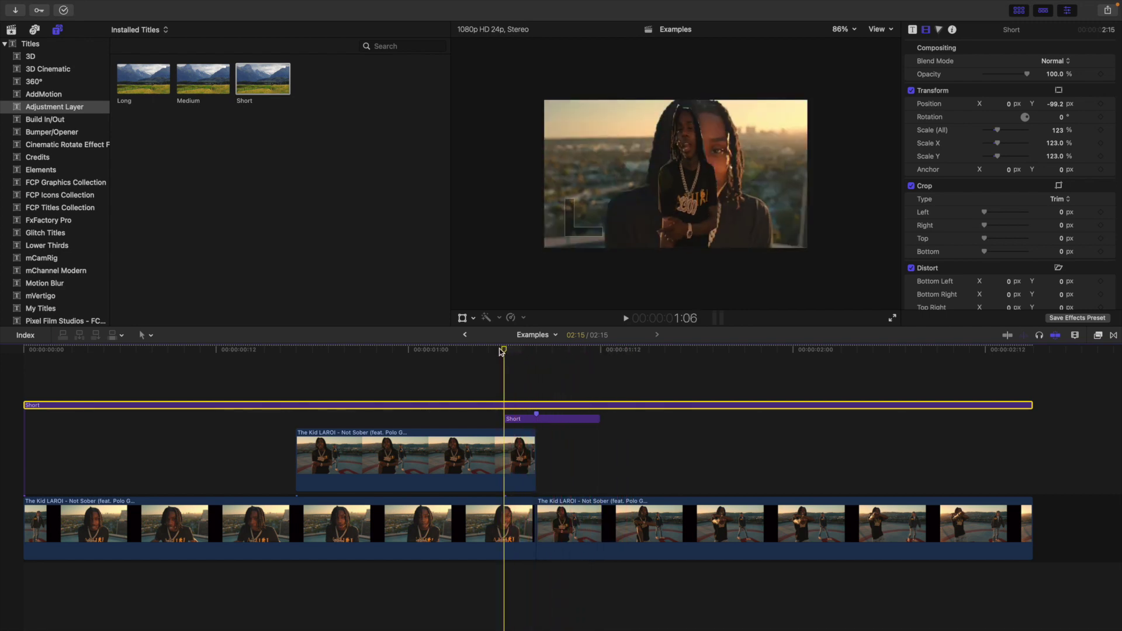
key(Down)
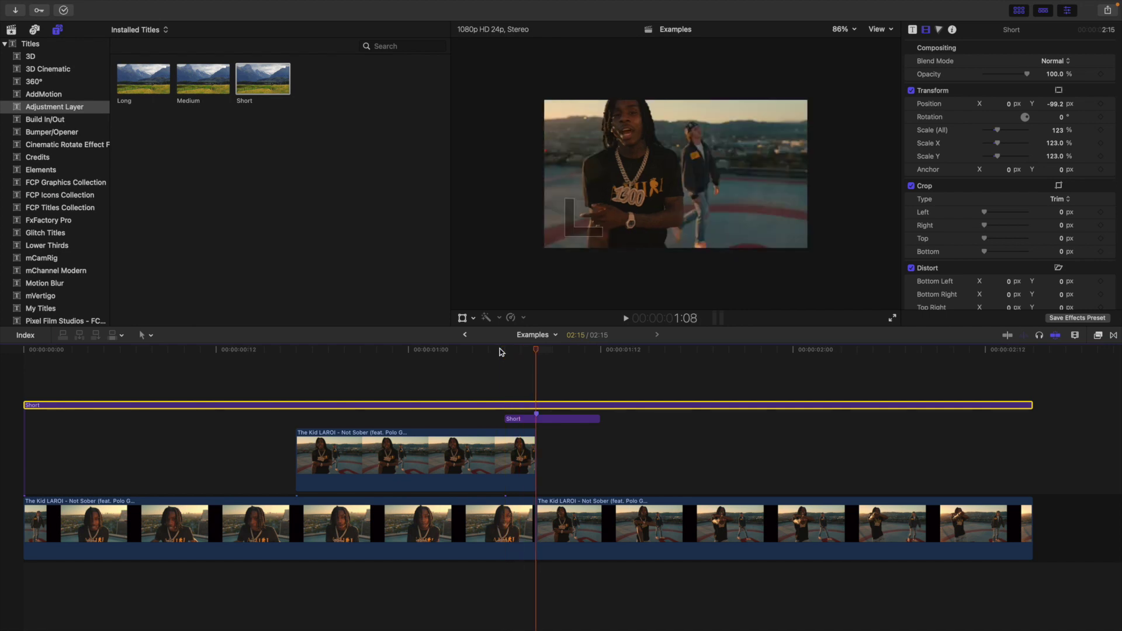
key(Right)
key(Right)
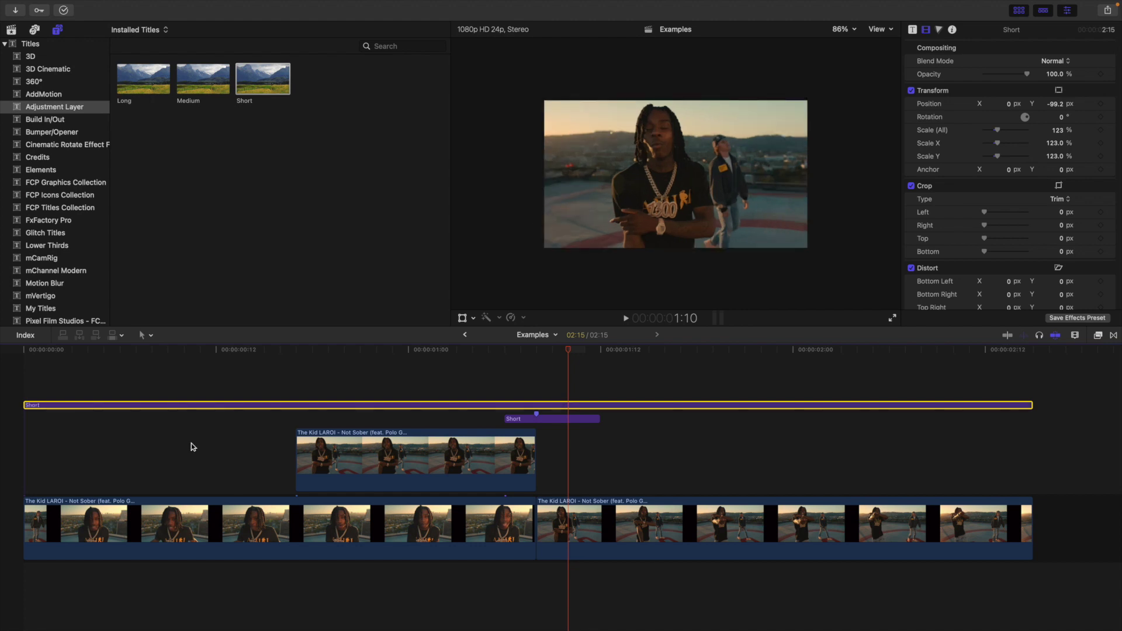
click(20, 392)
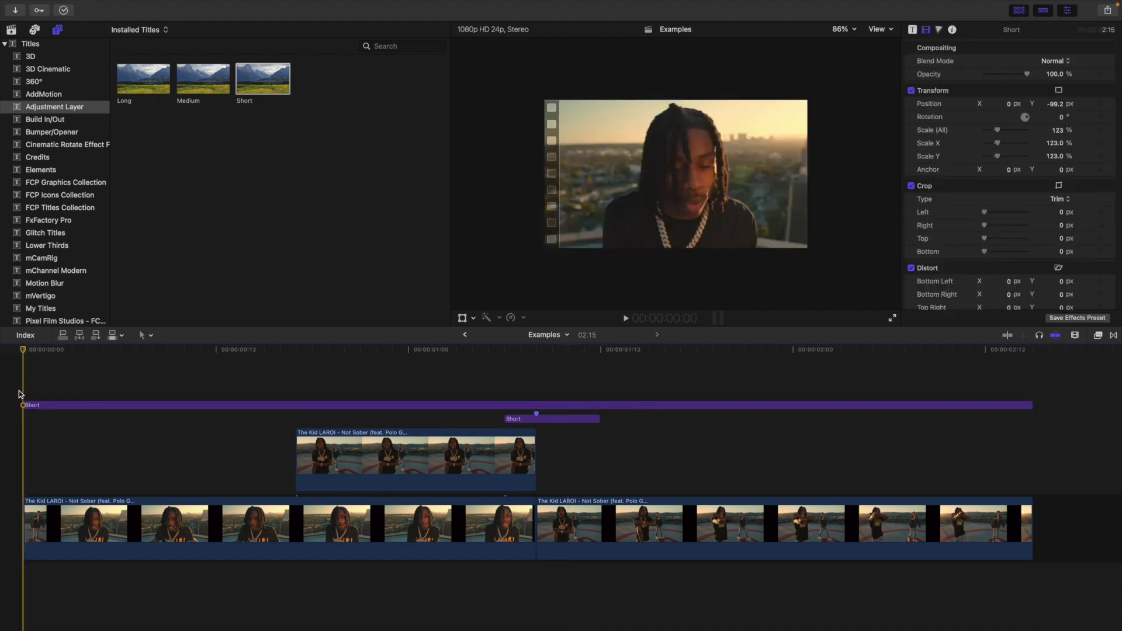
key(space)
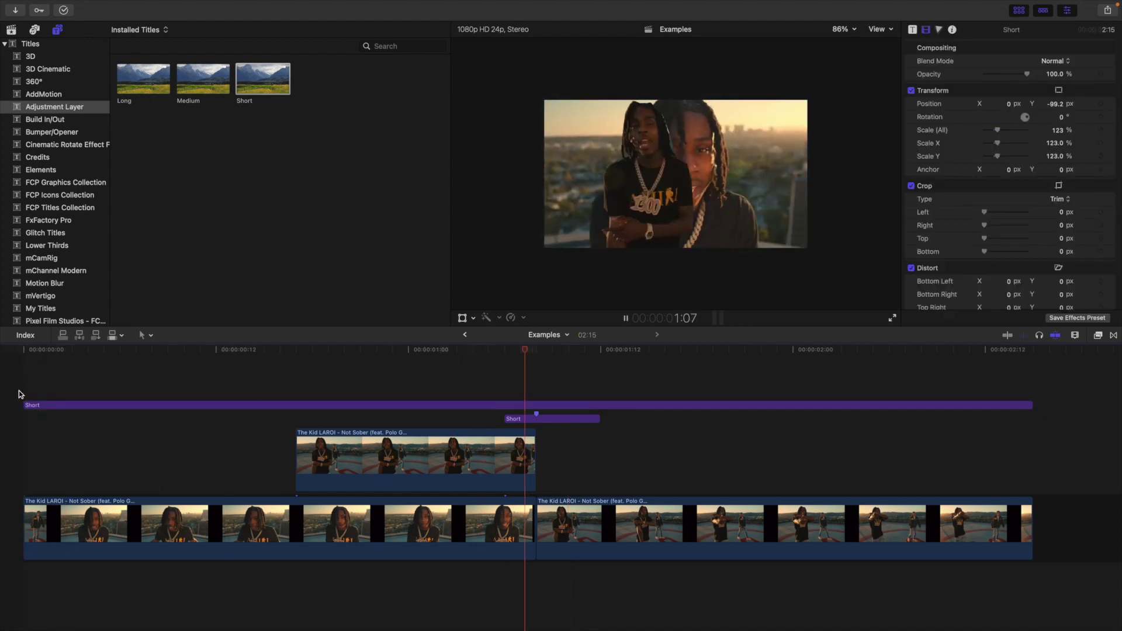
click(19, 390)
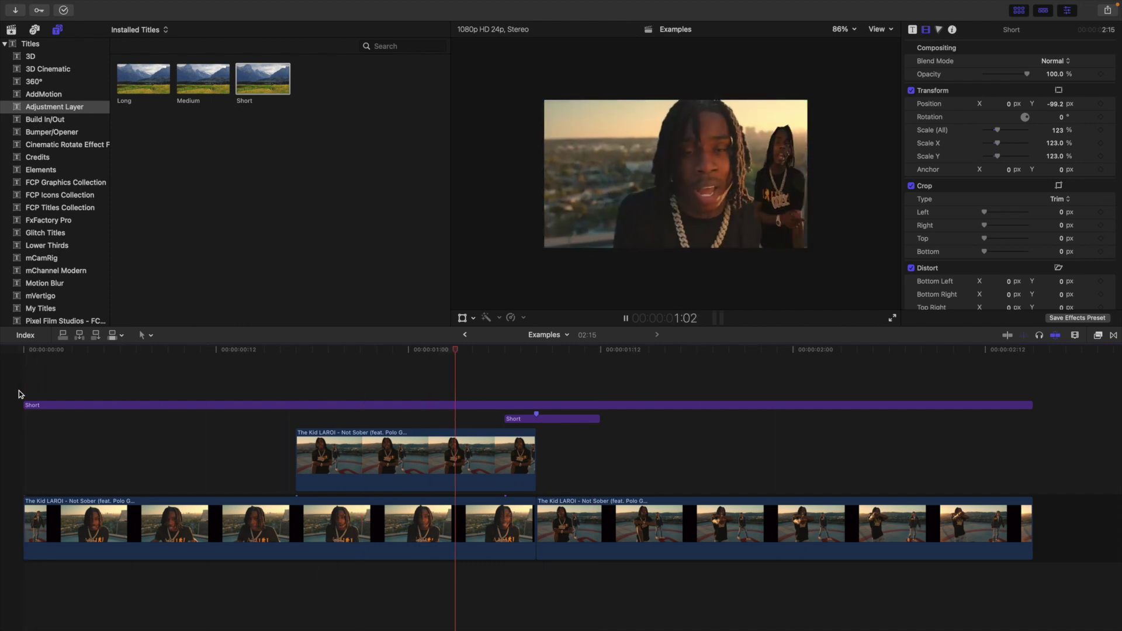
click(19, 391)
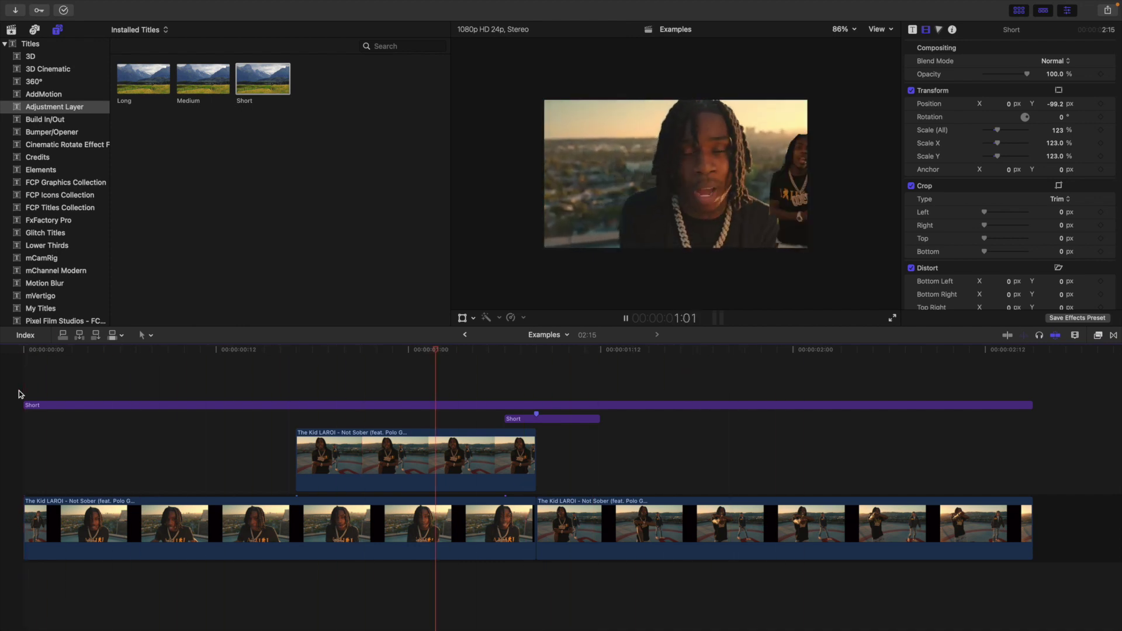
click(19, 394)
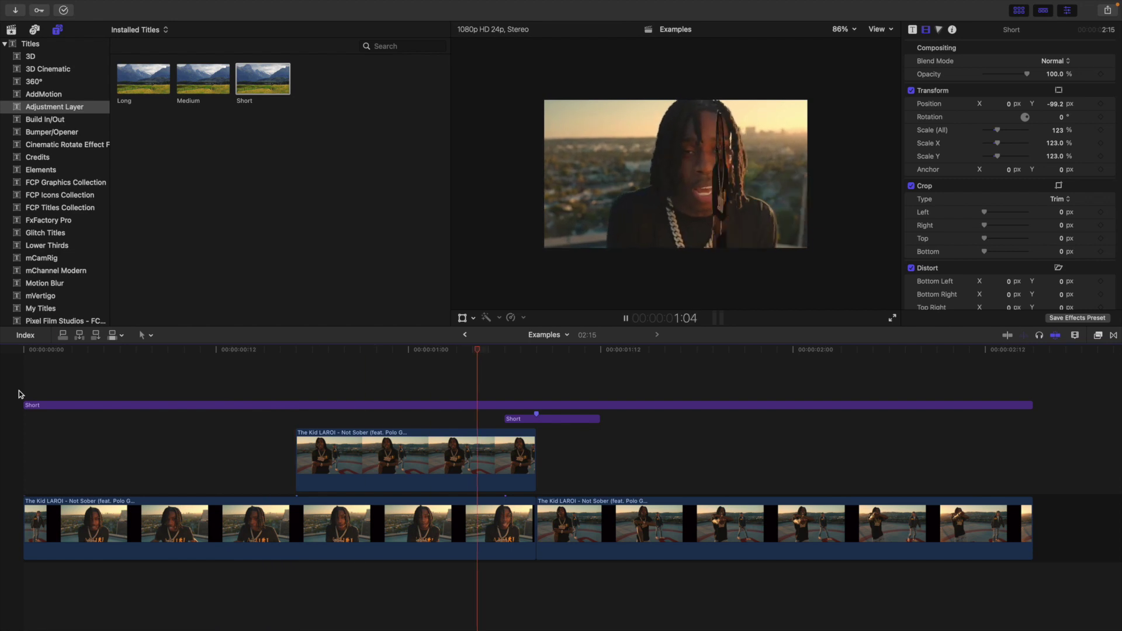
click(19, 391)
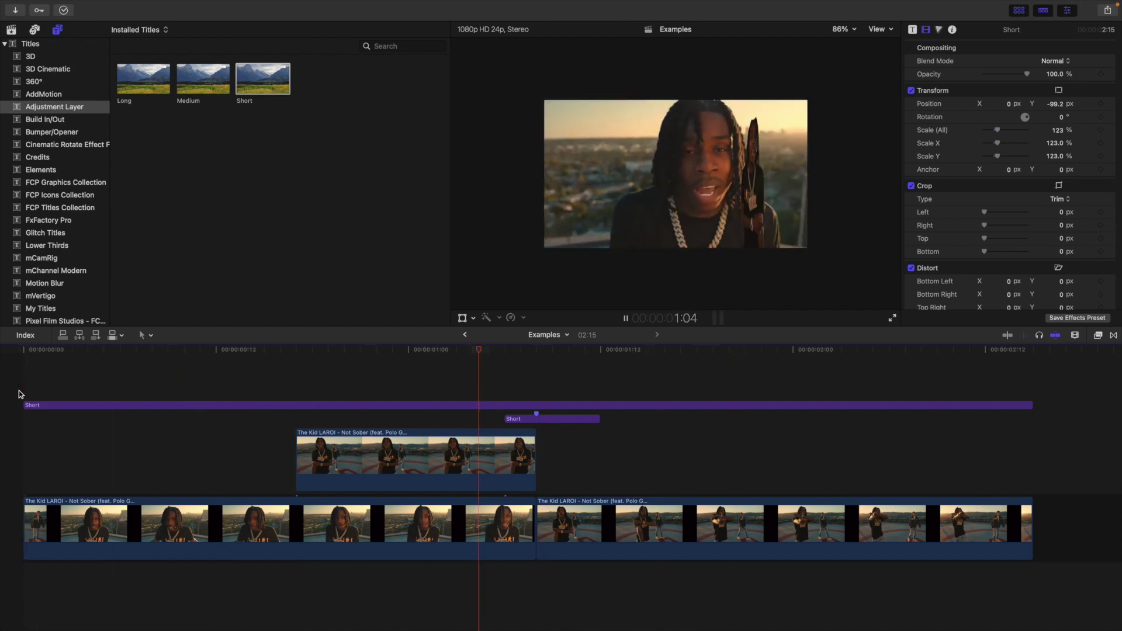
click(18, 394)
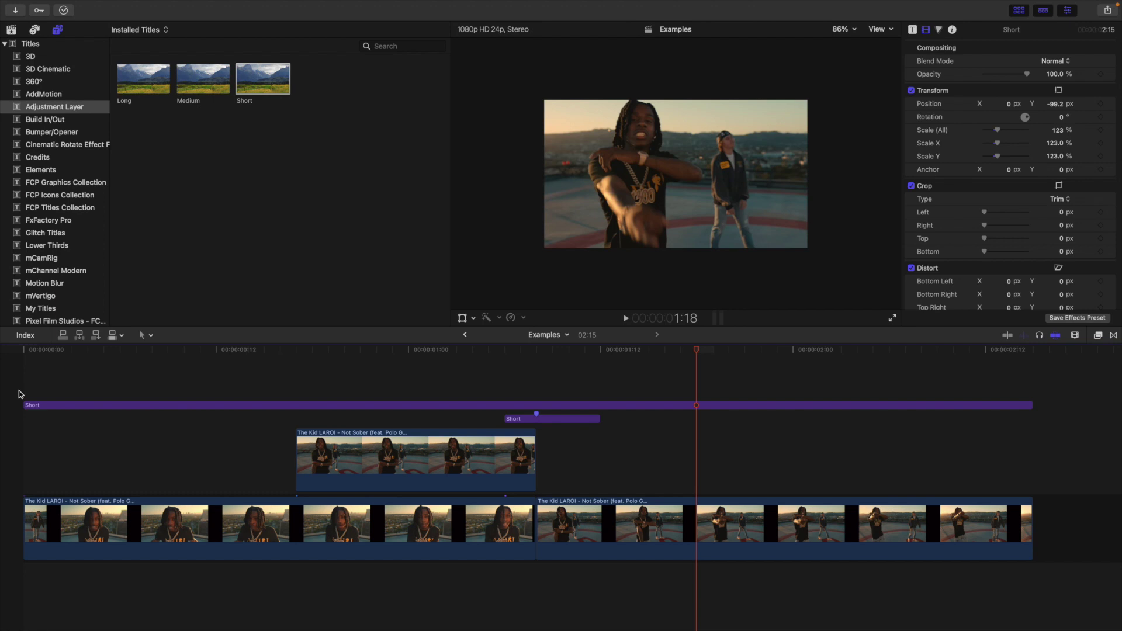
Step: Add the Moderate Motion Blur 2 title on top from the freeze frame's start and trim its end to the camera-shake layer's end at 1:12
click(54, 106)
scroll(59, 240, down, 2)
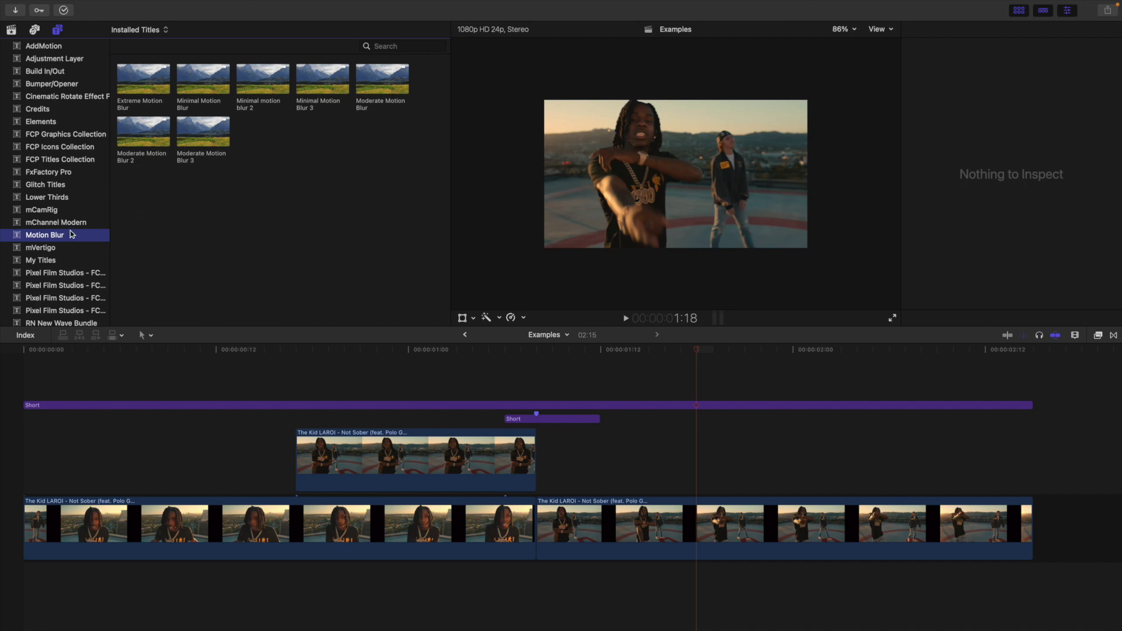
drag(138, 136, 304, 382)
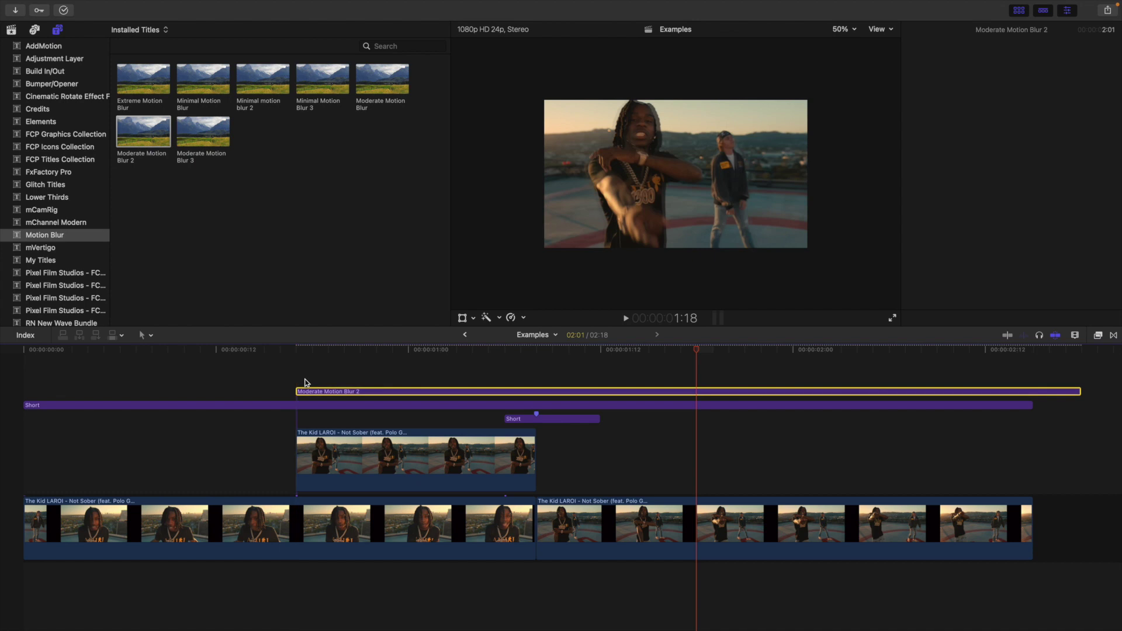
click(602, 381)
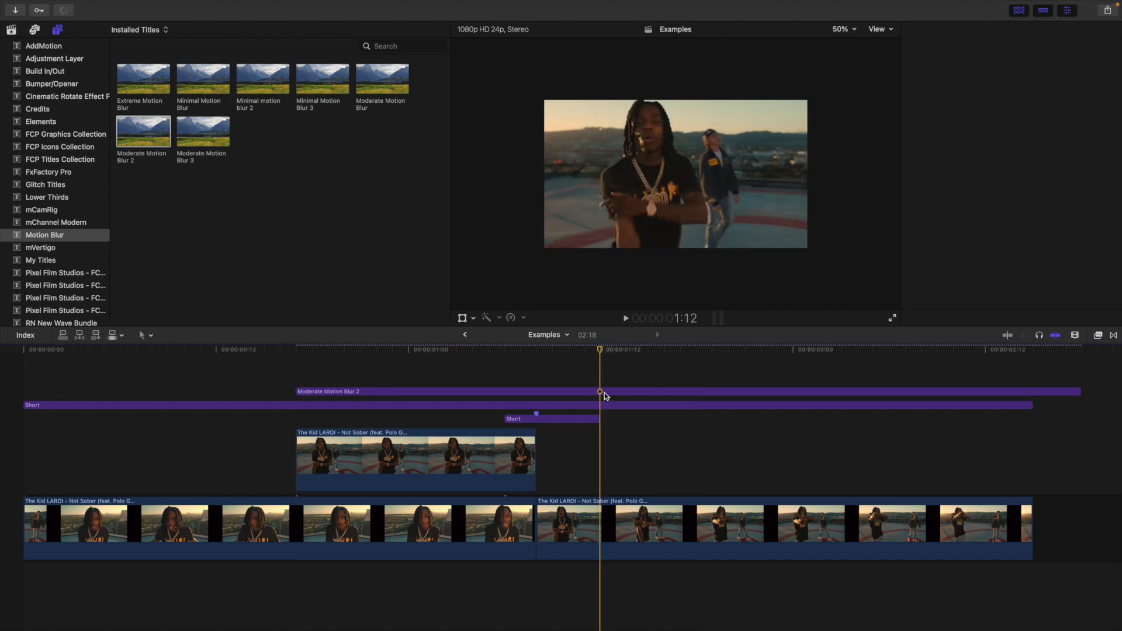
click(605, 391)
key(alt+bracketright)
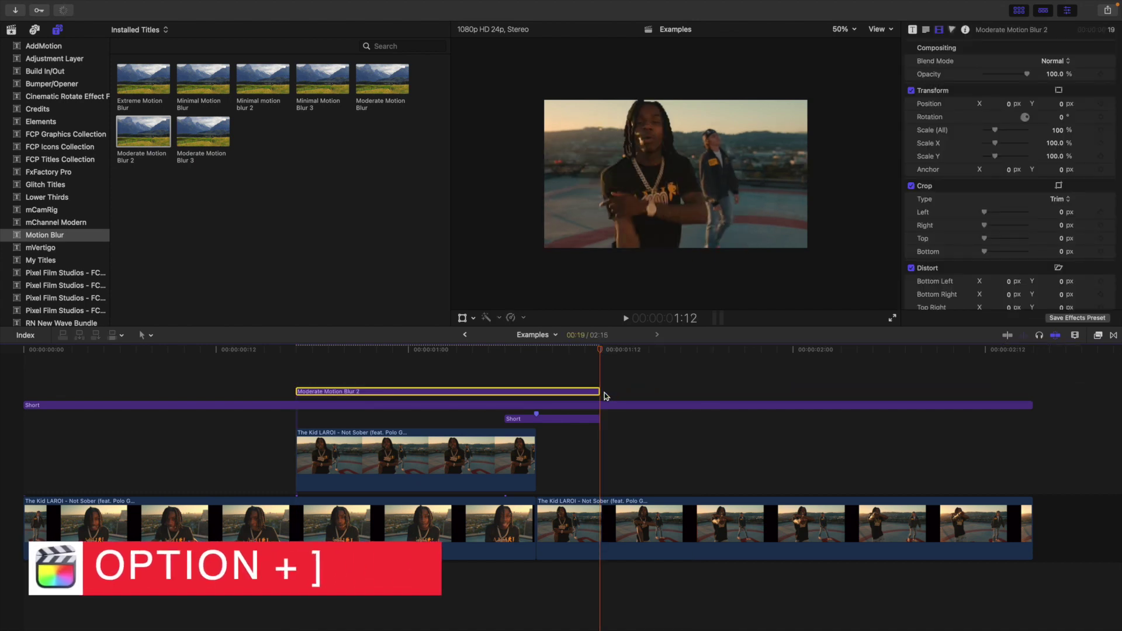
Step: Step through the frames under the motion blur title, up to 1:09, to examine the blur on the spinning cutout and camera shake
click(293, 401)
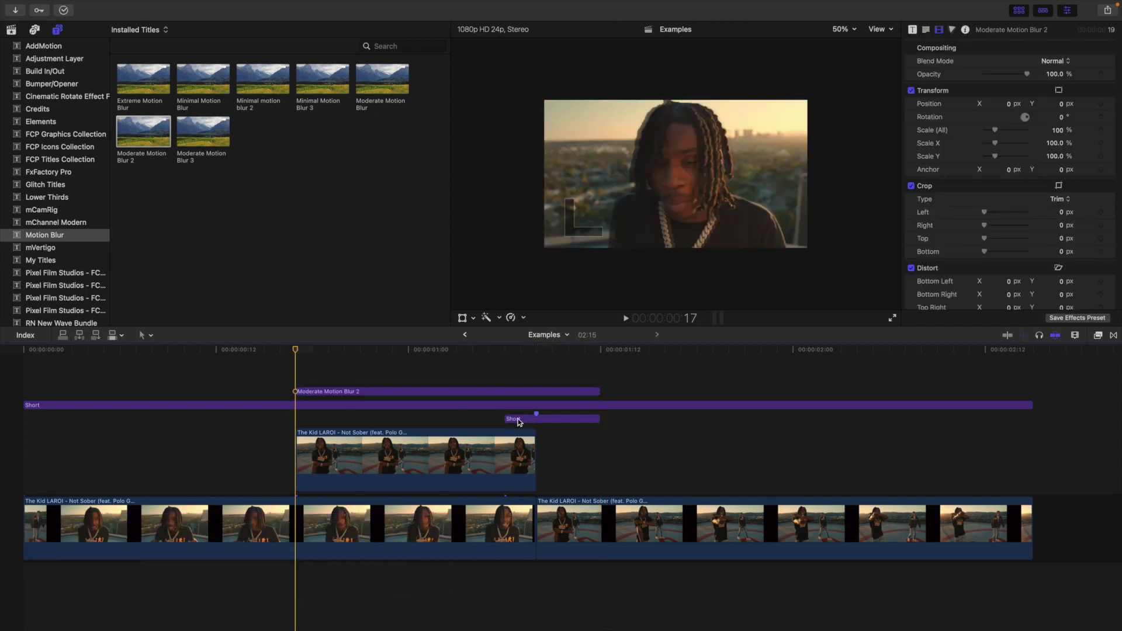
click(571, 379)
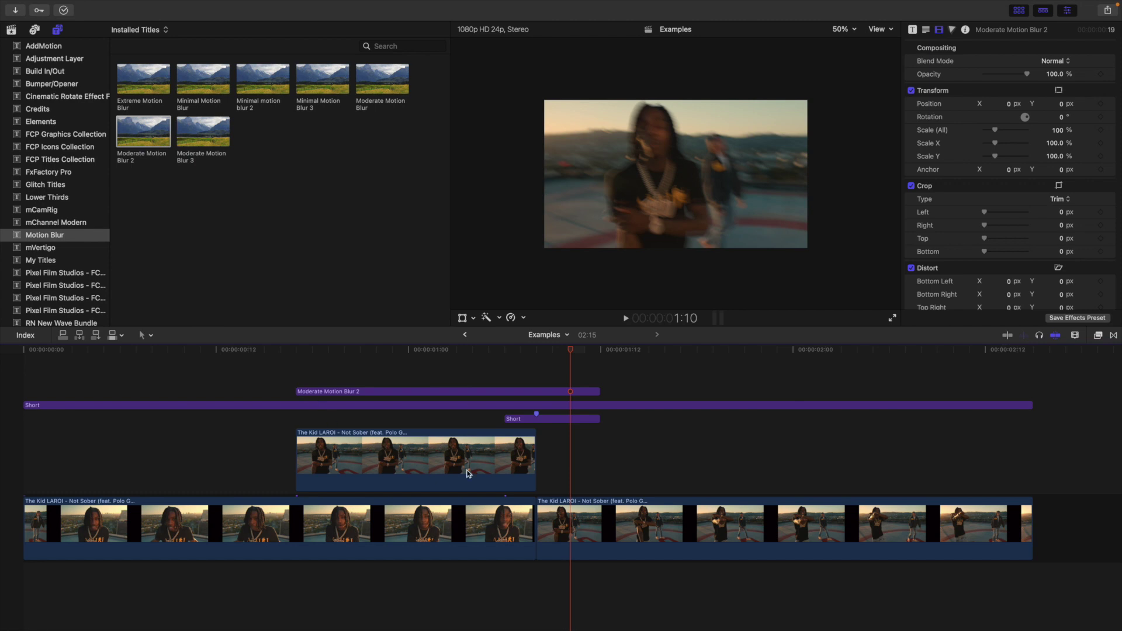
click(393, 382)
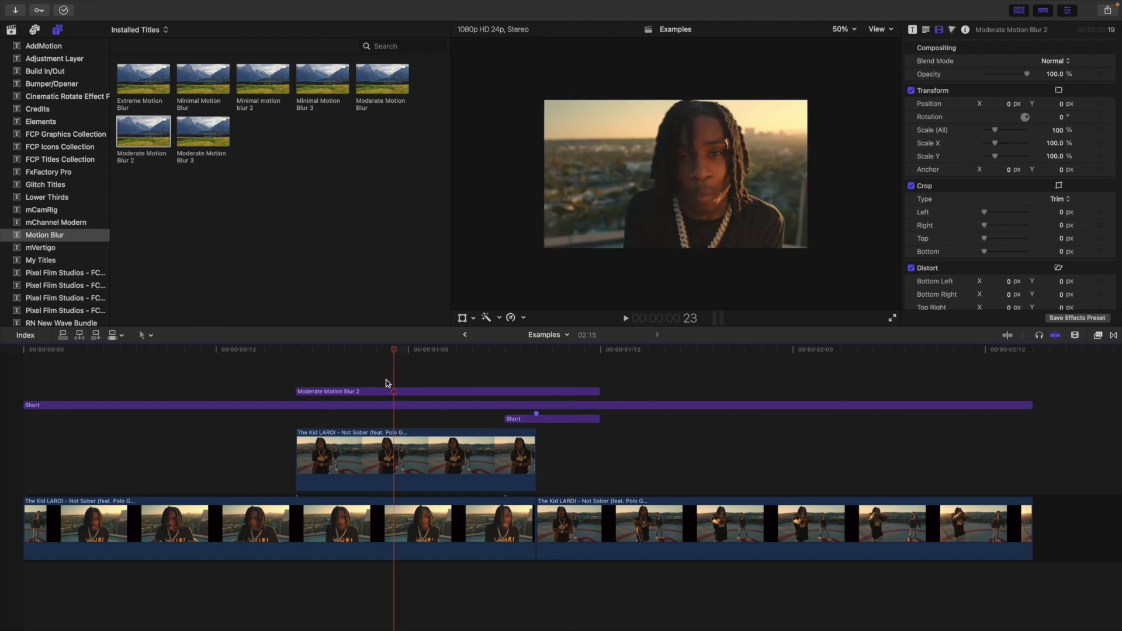
key(Right)
key(Right)
key(Right)
key(Right)
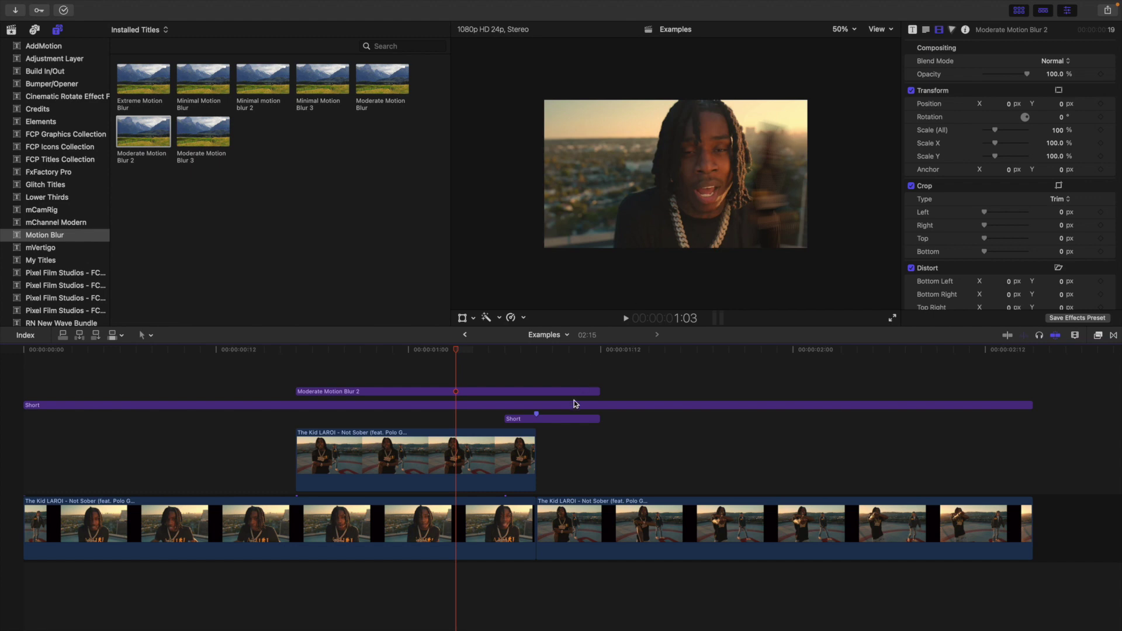
key(Right)
key(Right)
key(Right)
key(Right)
key(Right)
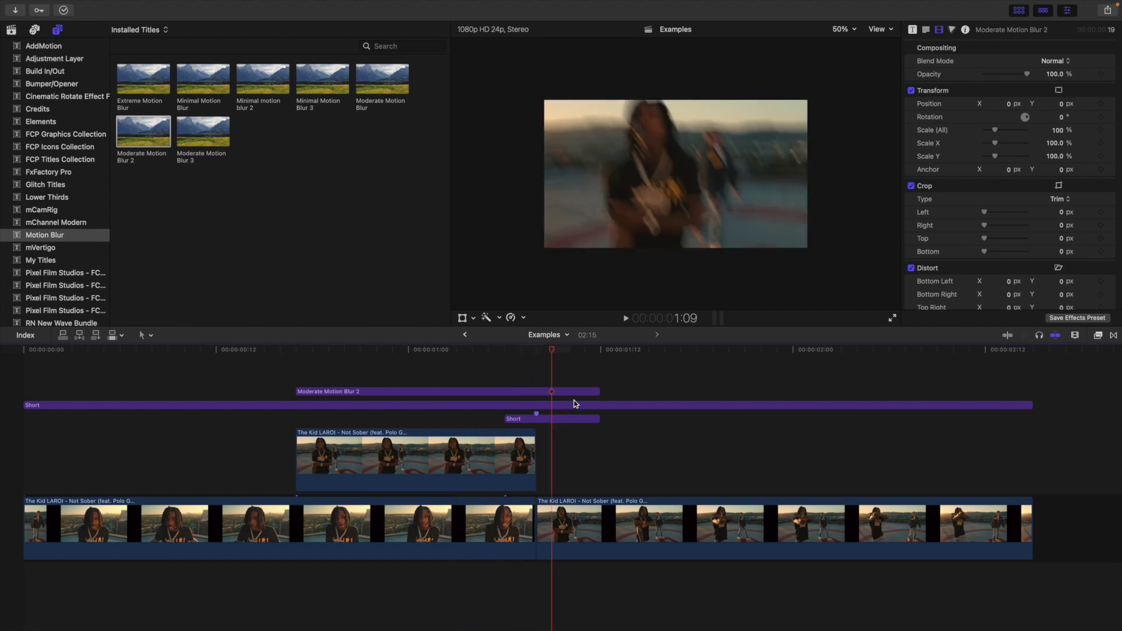
Step: Play the whole transition repeatedly from the start to judge the motion blur at full speed
key(Left)
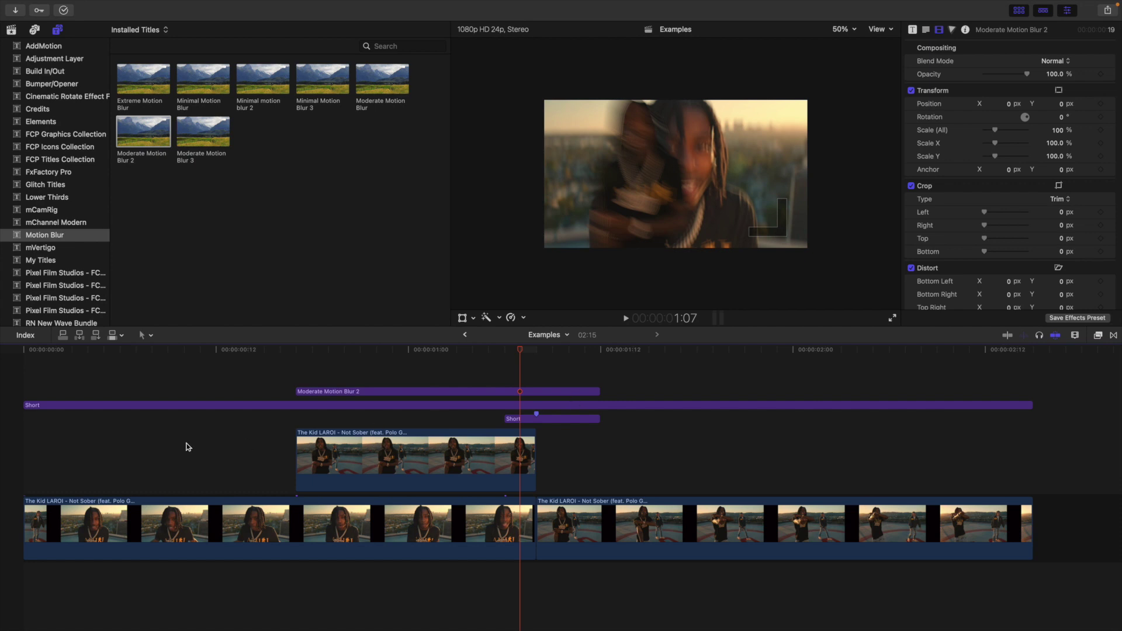
key(Home)
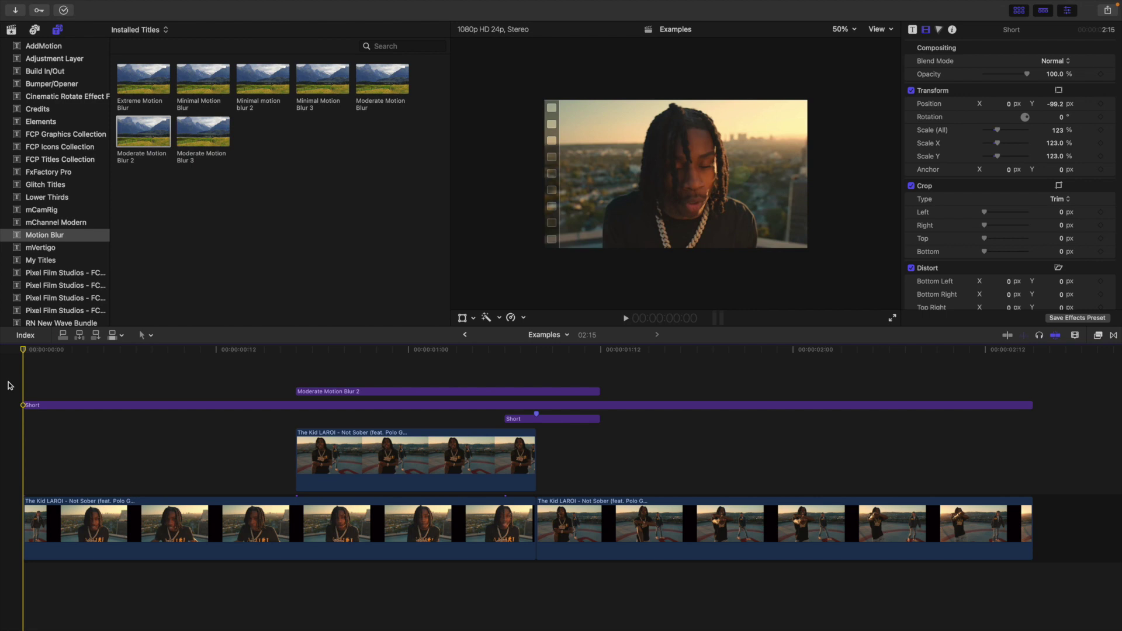
key(space)
key(Home)
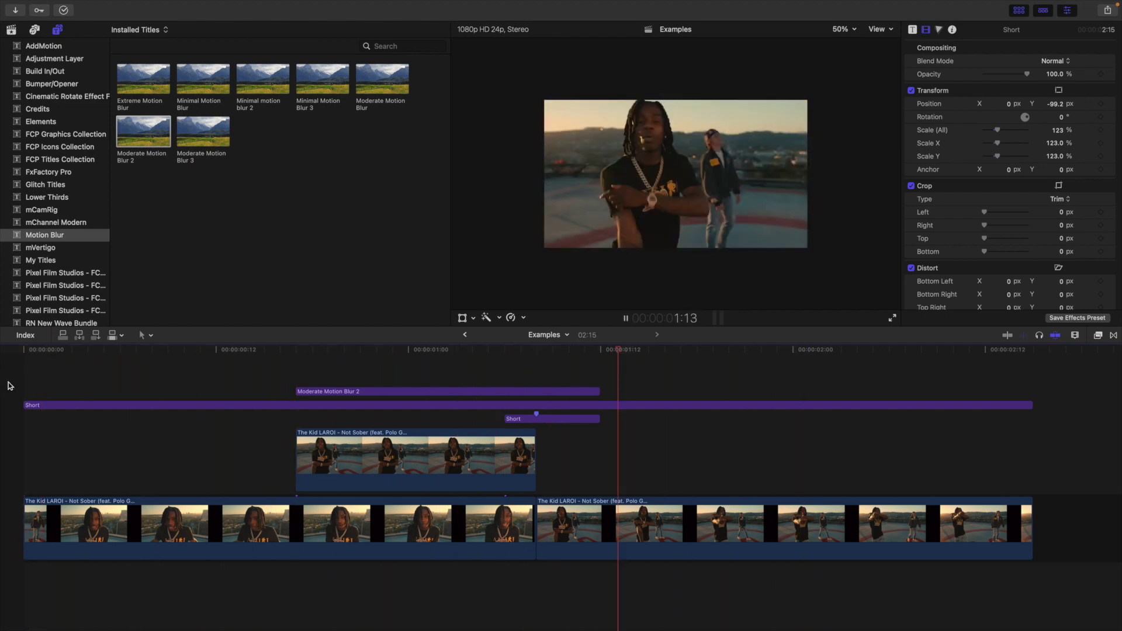
key(Home)
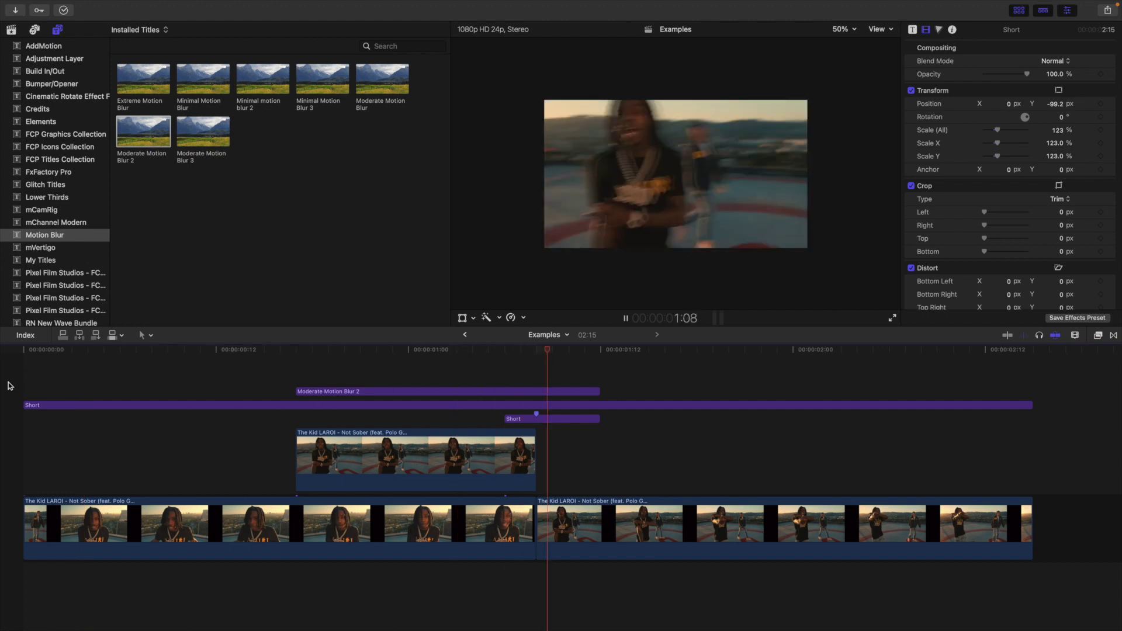
key(Home)
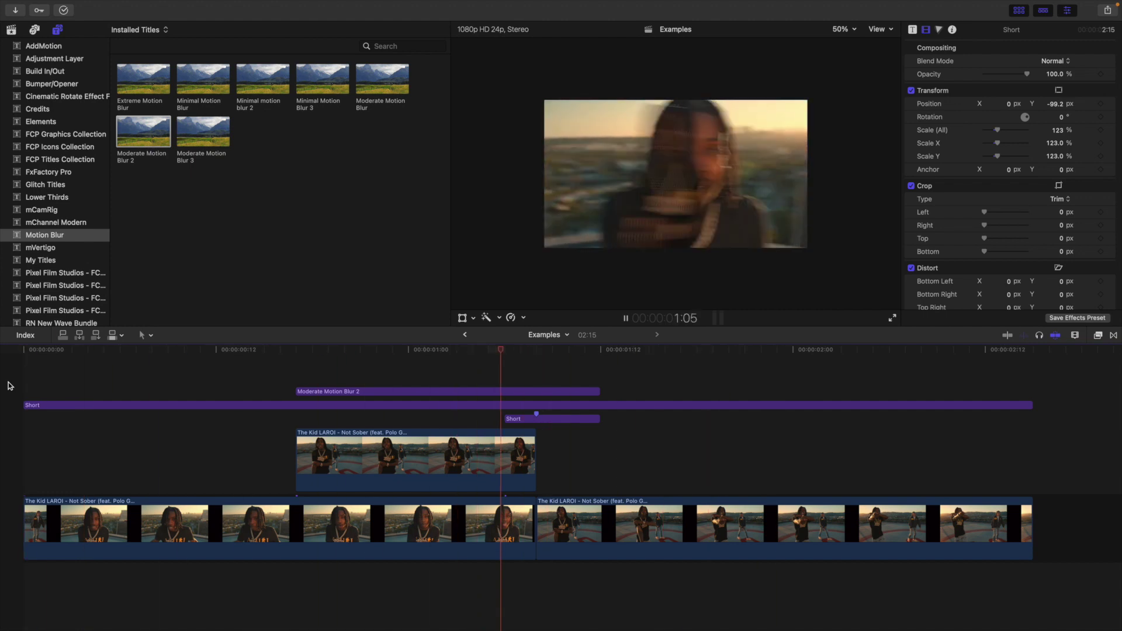
key(Home)
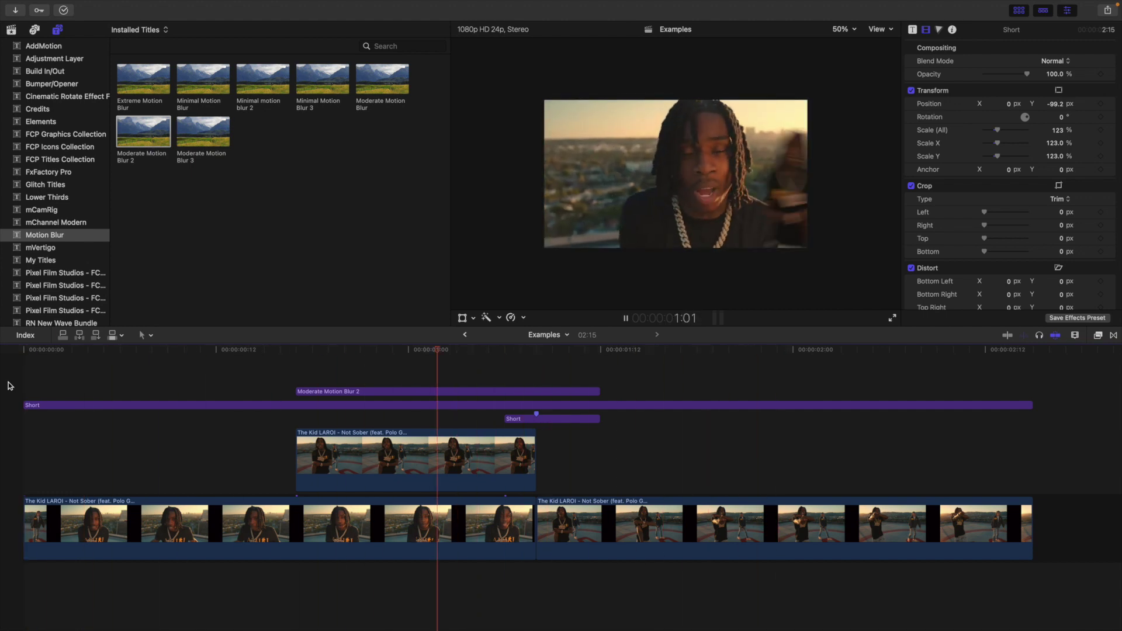
key(Home)
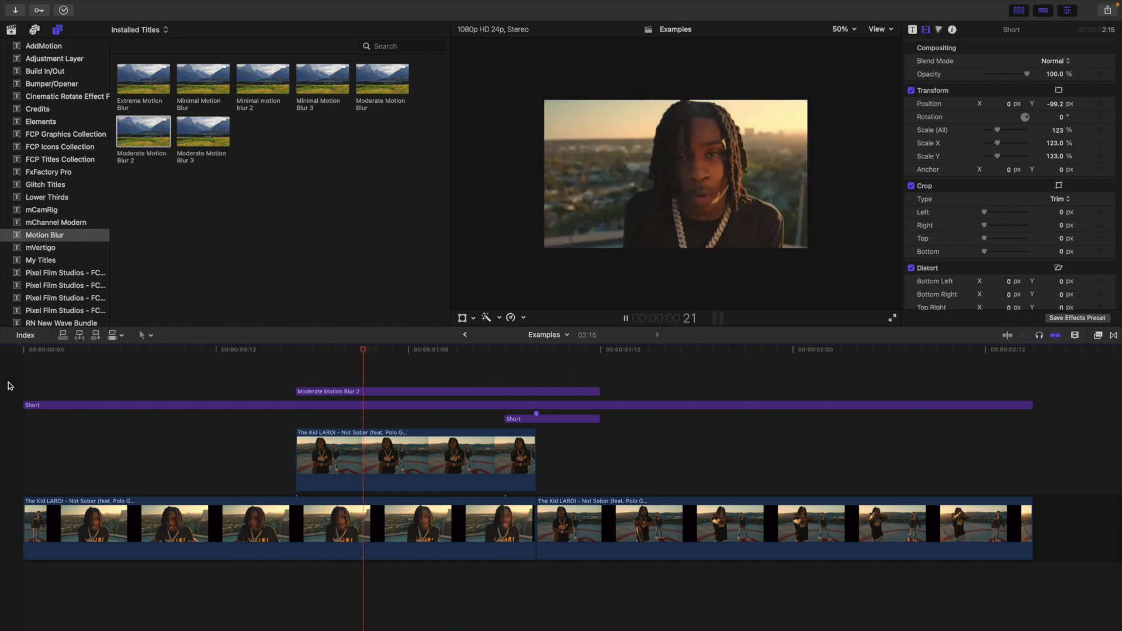
key(Home)
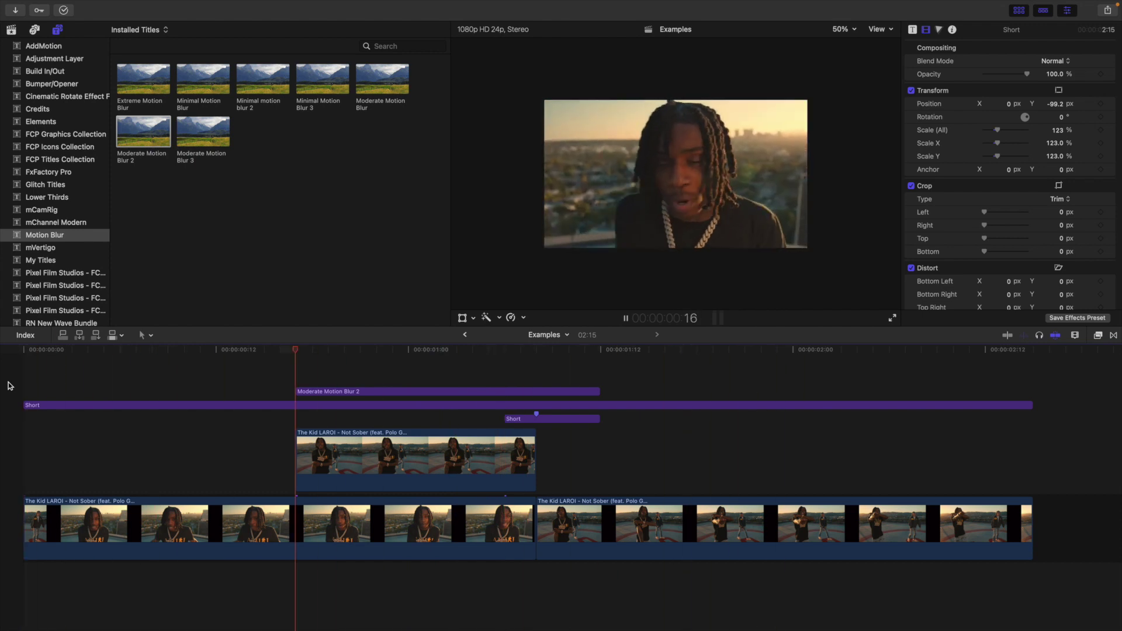
key(space)
key(space)
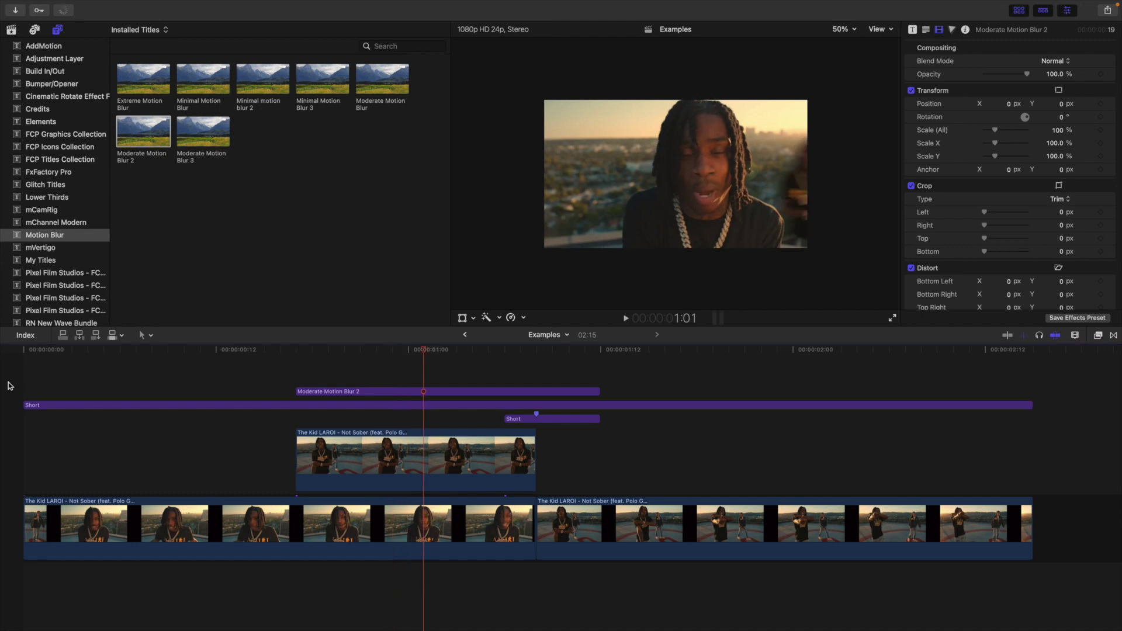
Step: Step frame by frame from 1:01 to 1:09 to examine the blurred cutout and the camera shake across the cut
key(Right)
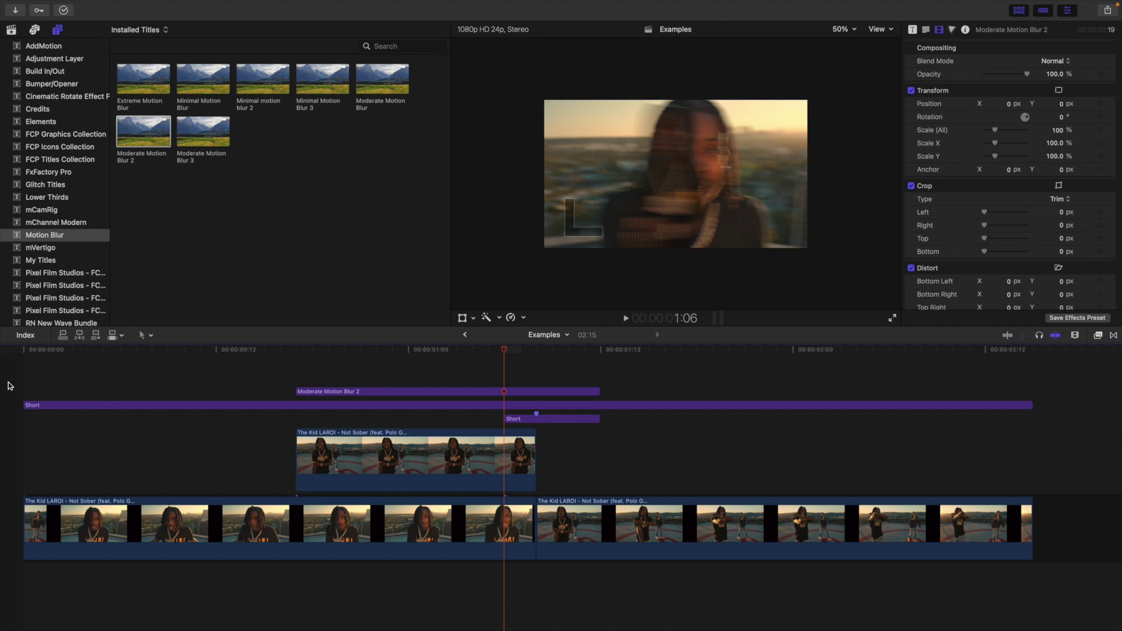
key(Right)
key(Right)
key(Right)
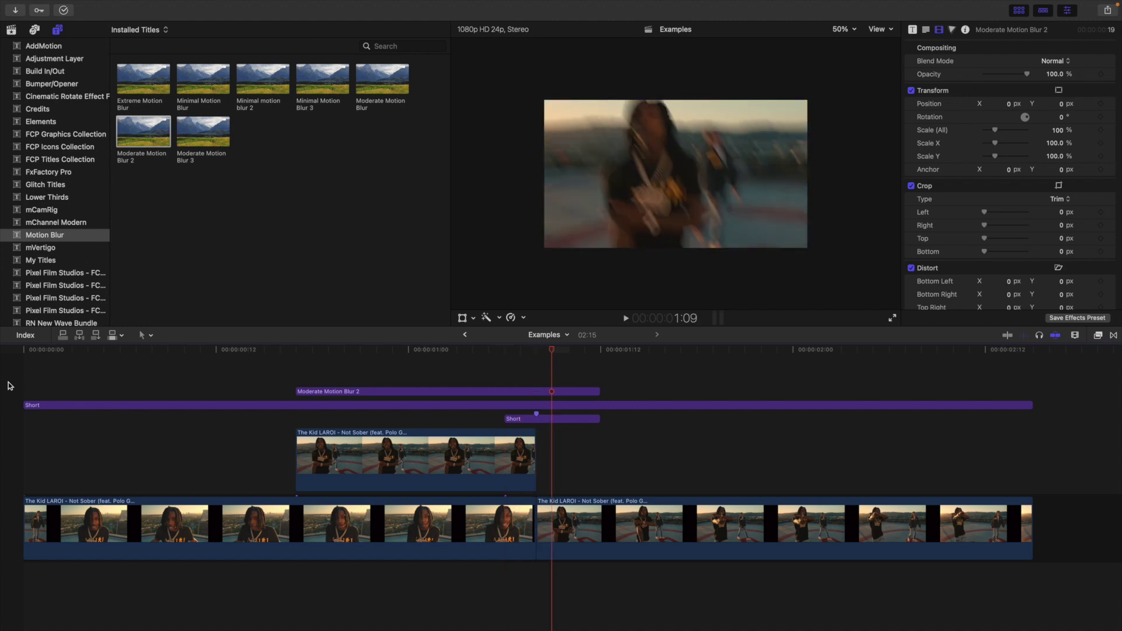
Step: Show the camera-shake layer's video animation, inspect its Position keyframes around 1:09 and 1:10, and hide the animation again
click(553, 420)
right_click(553, 419)
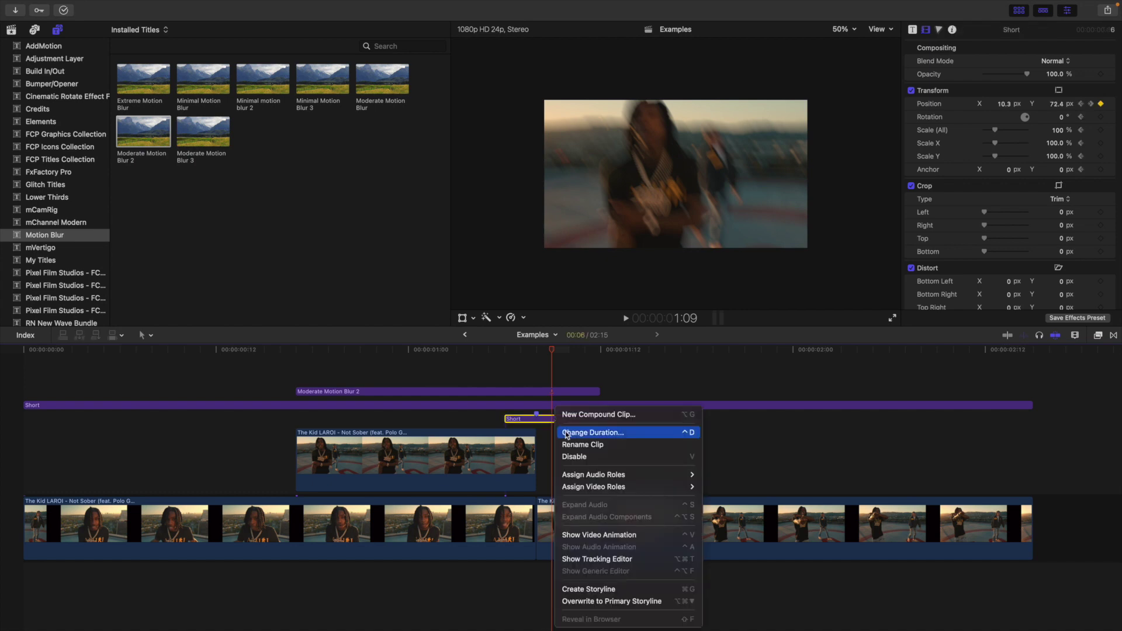
click(598, 534)
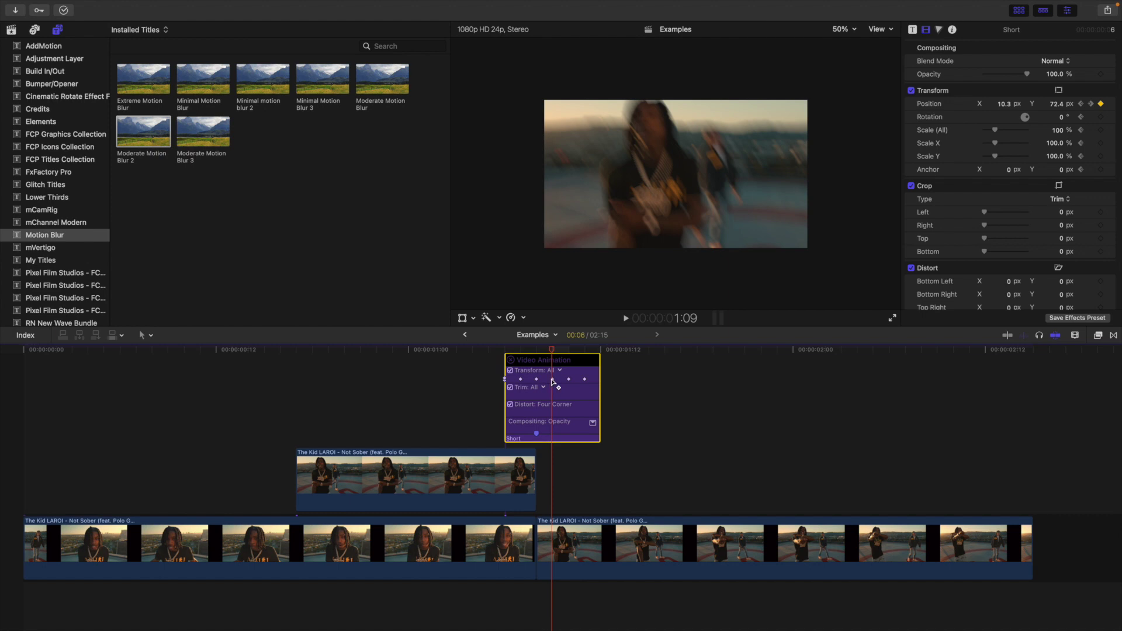
key(Left)
key(Right)
key(Right)
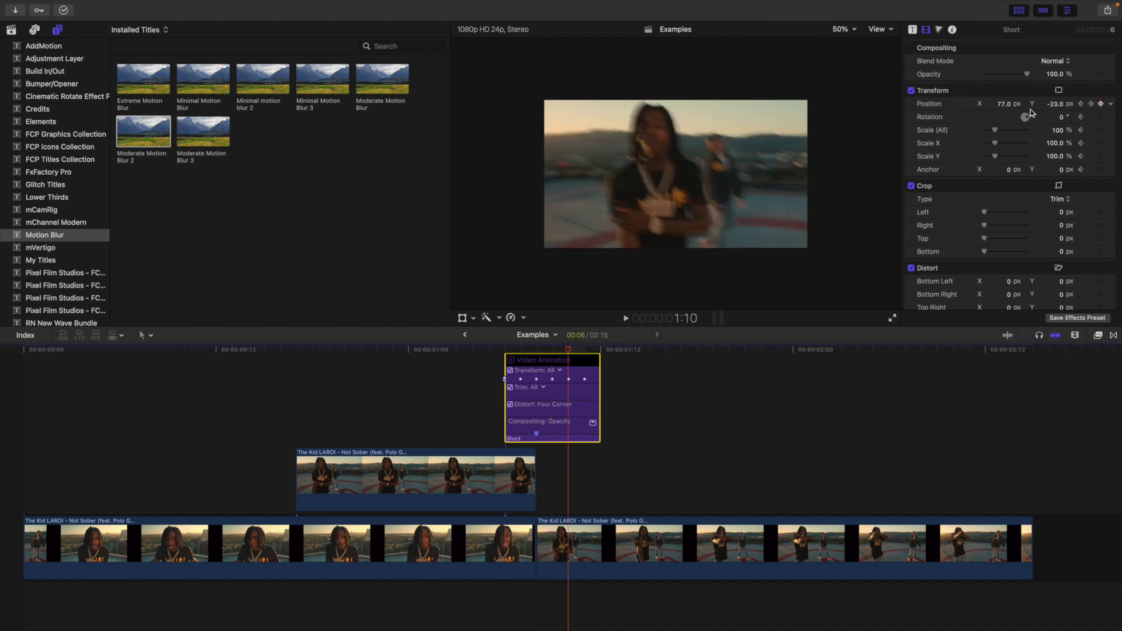
right_click(576, 437)
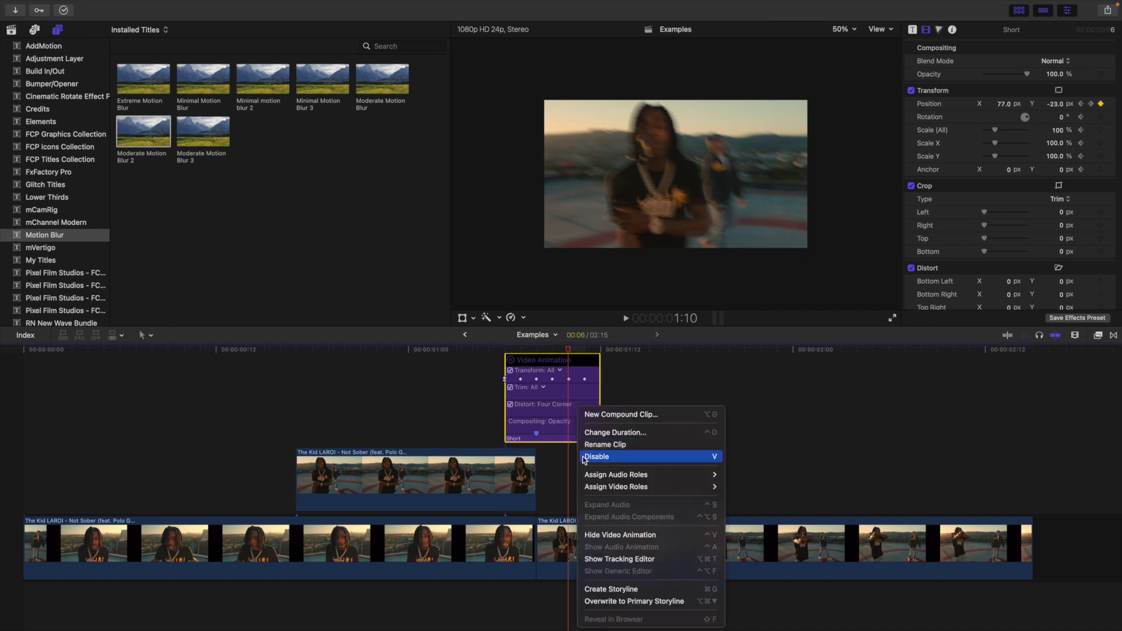
click(609, 535)
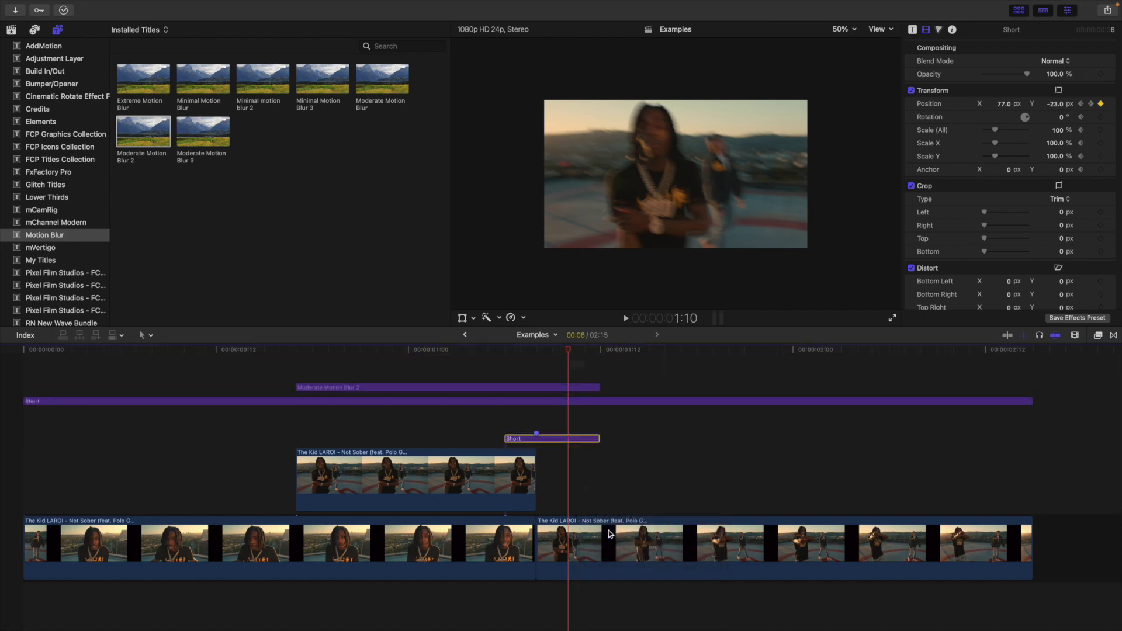
Step: Deselect the camera-shake layer and play the transition from the start through to 1:18
click(406, 401)
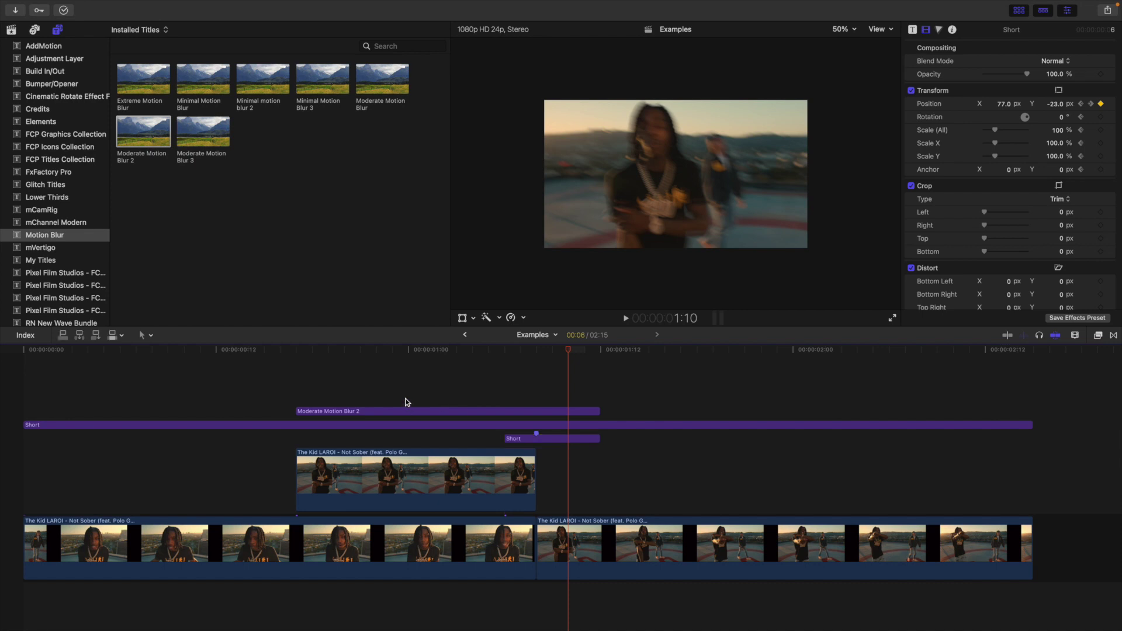
click(395, 470)
click(571, 388)
click(572, 440)
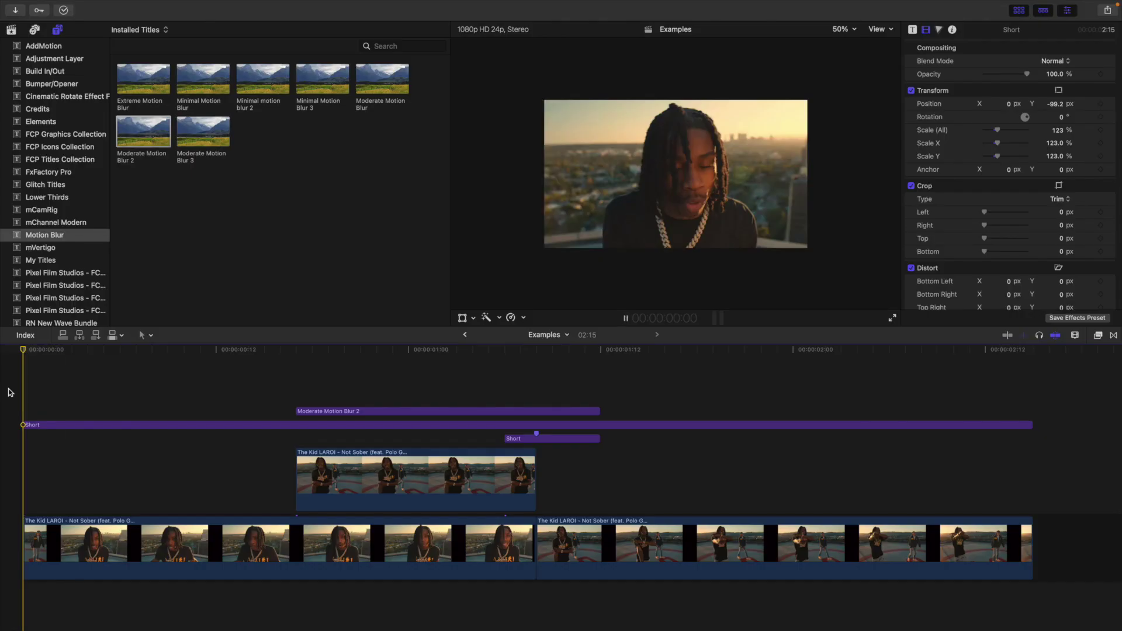
key(space)
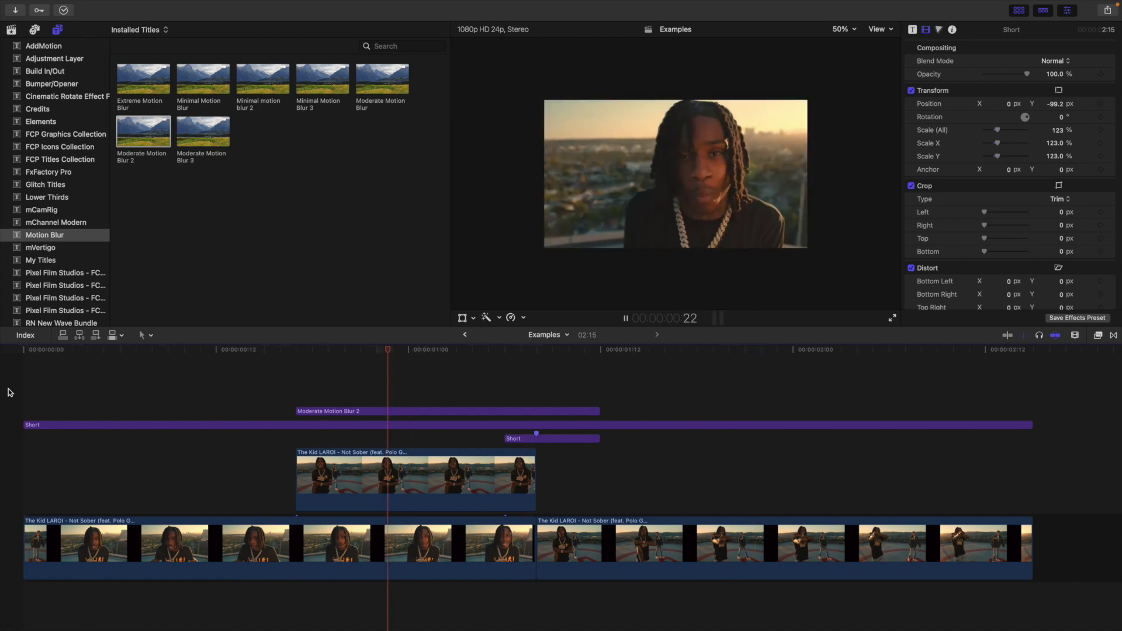
key(space)
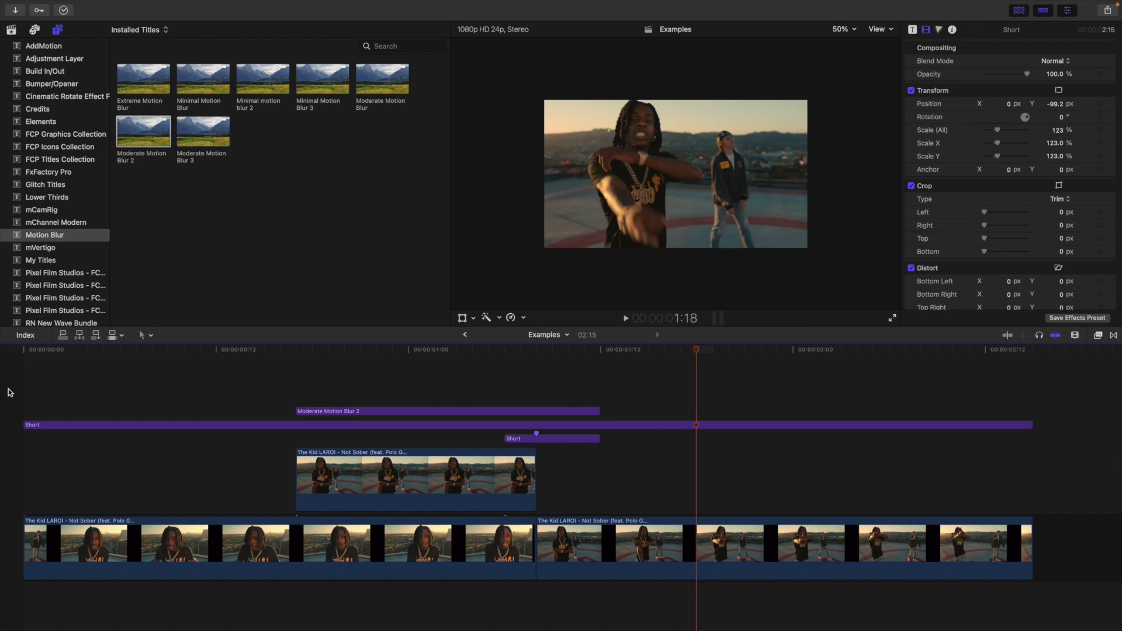
Step: Scrub through the cutout's spin up to 1:03 to check its blur, and replay the transition from near the start
click(401, 393)
drag(403, 351, 467, 361)
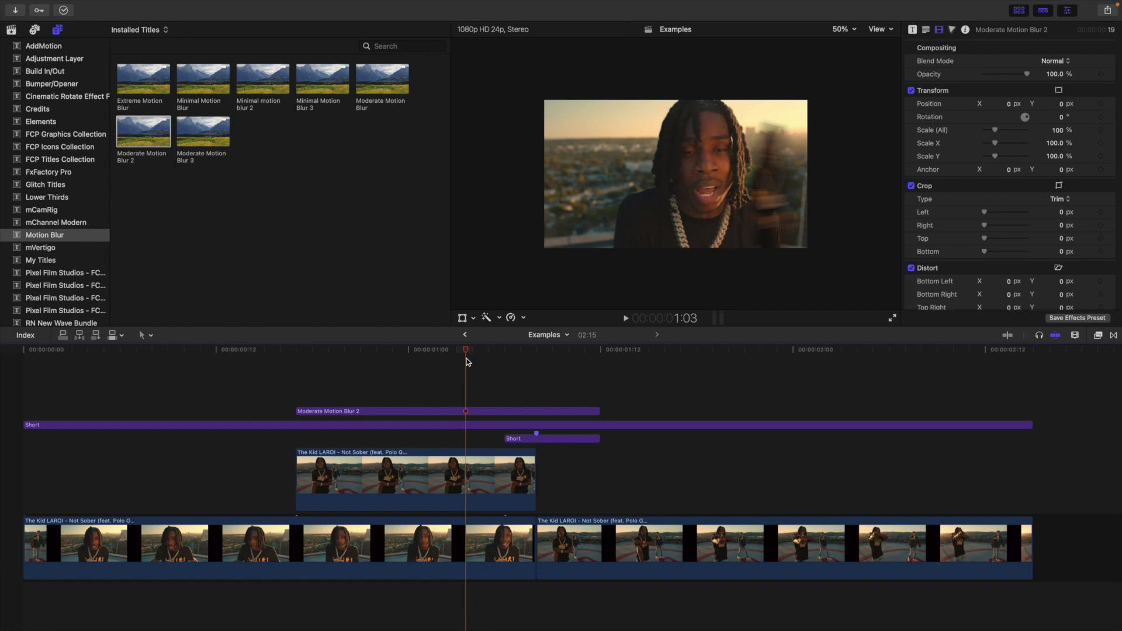
click(37, 396)
key(space)
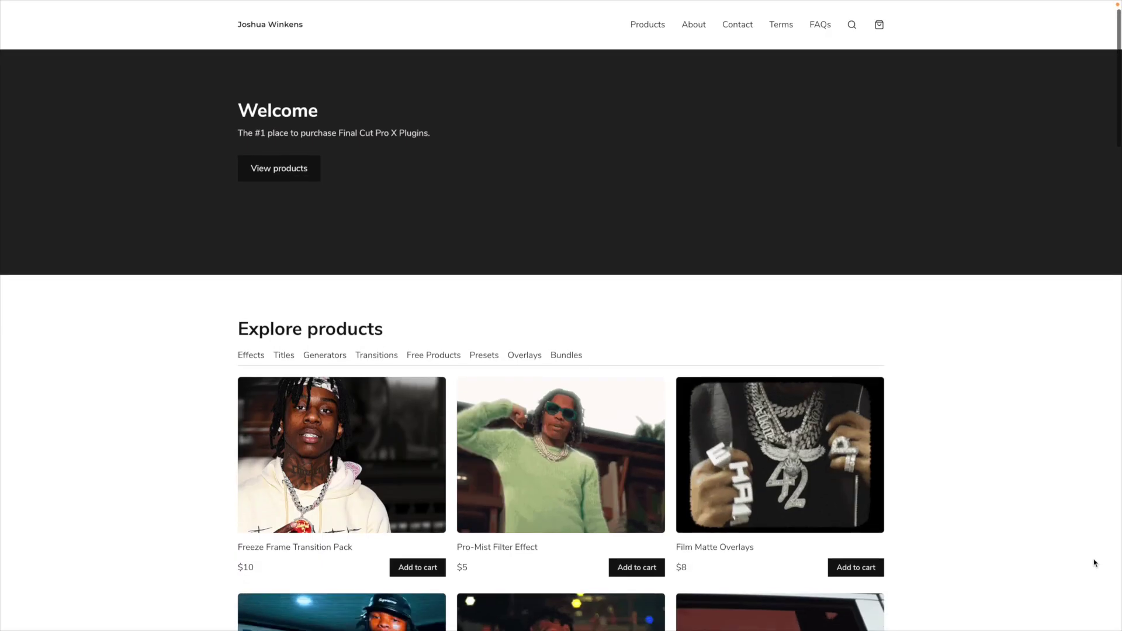
Step: Switch to the Final Cut Pro plugin store in the browser and look through its products below the Freeze Frame Transition Pack
scroll(1095, 563, down, 4)
scroll(1094, 563, down, 4)
scroll(1093, 563, down, 3)
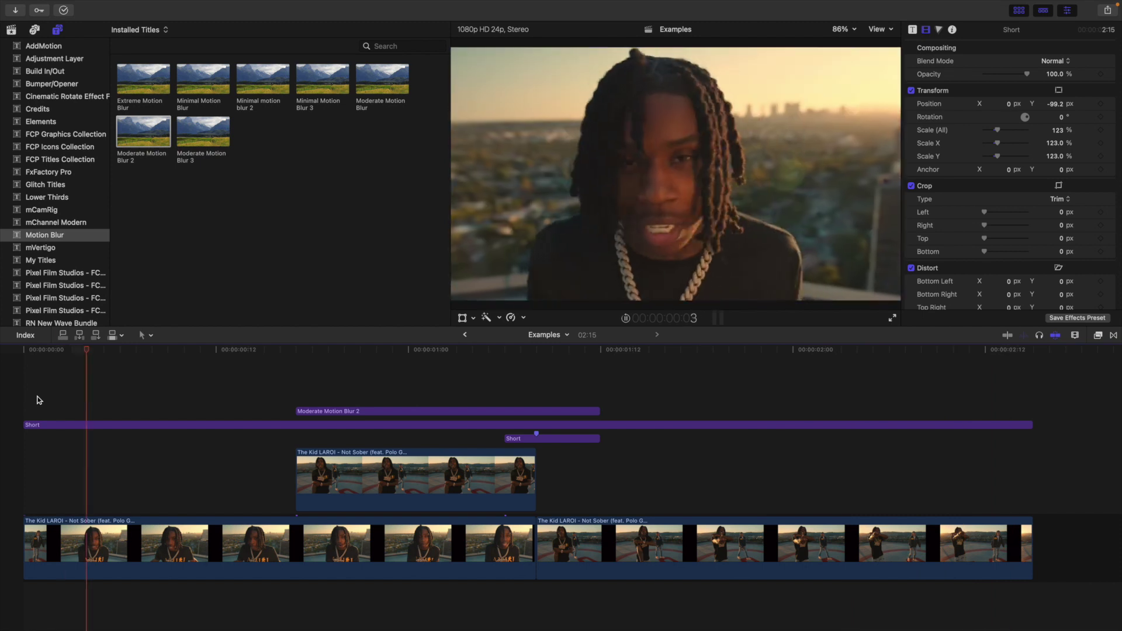